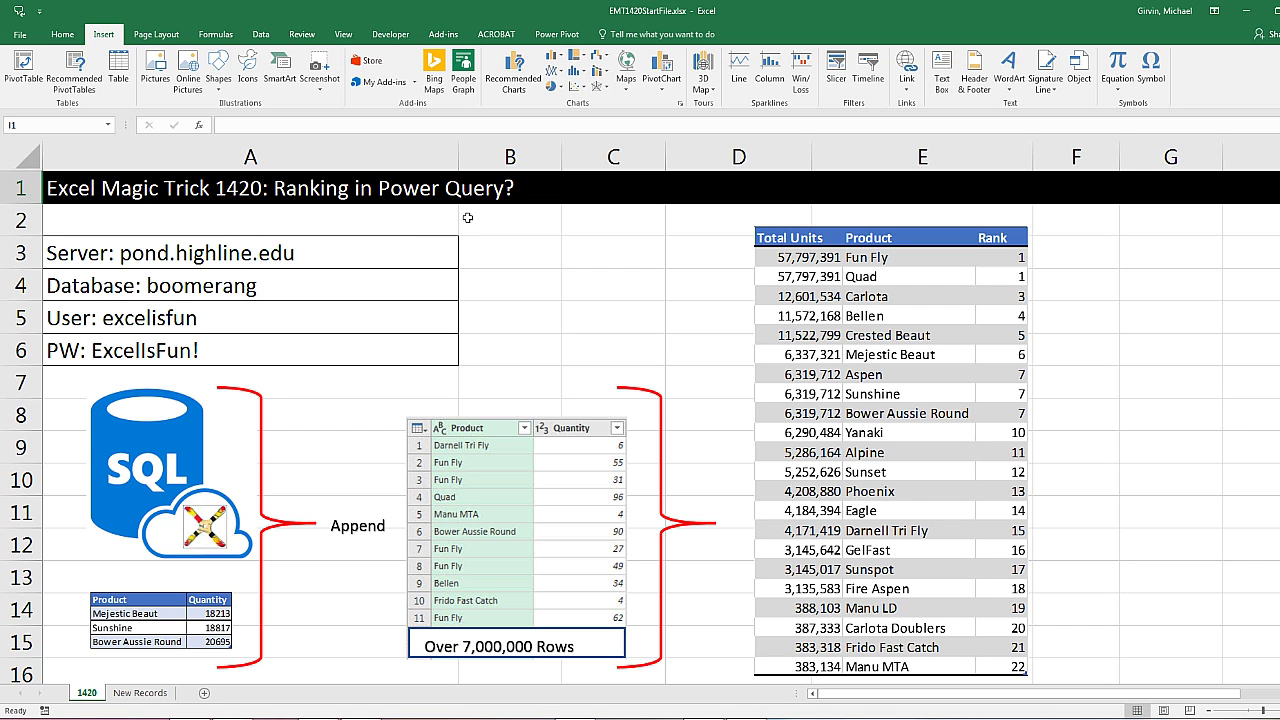
# Step: Connect to the boomerang database on SQL Server pond.highline.edu and open its fTransactions table for query editing
pyautogui.click(409, 249)
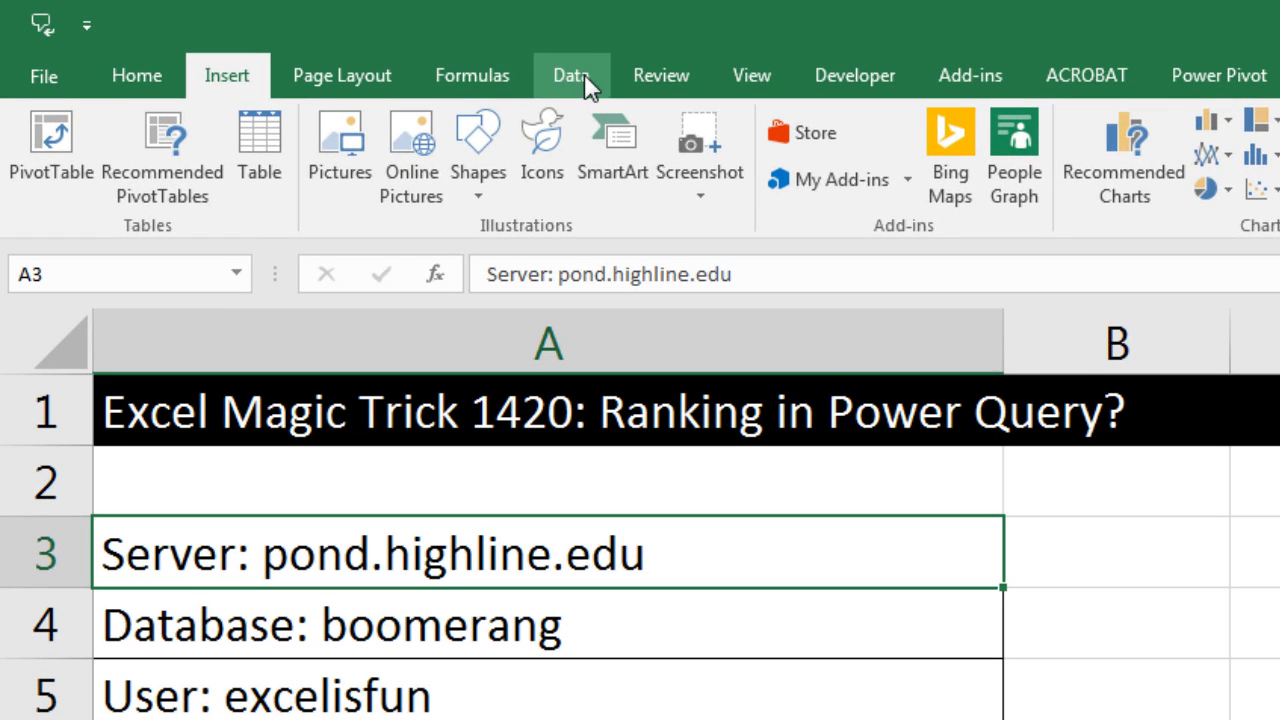
pyautogui.click(266, 36)
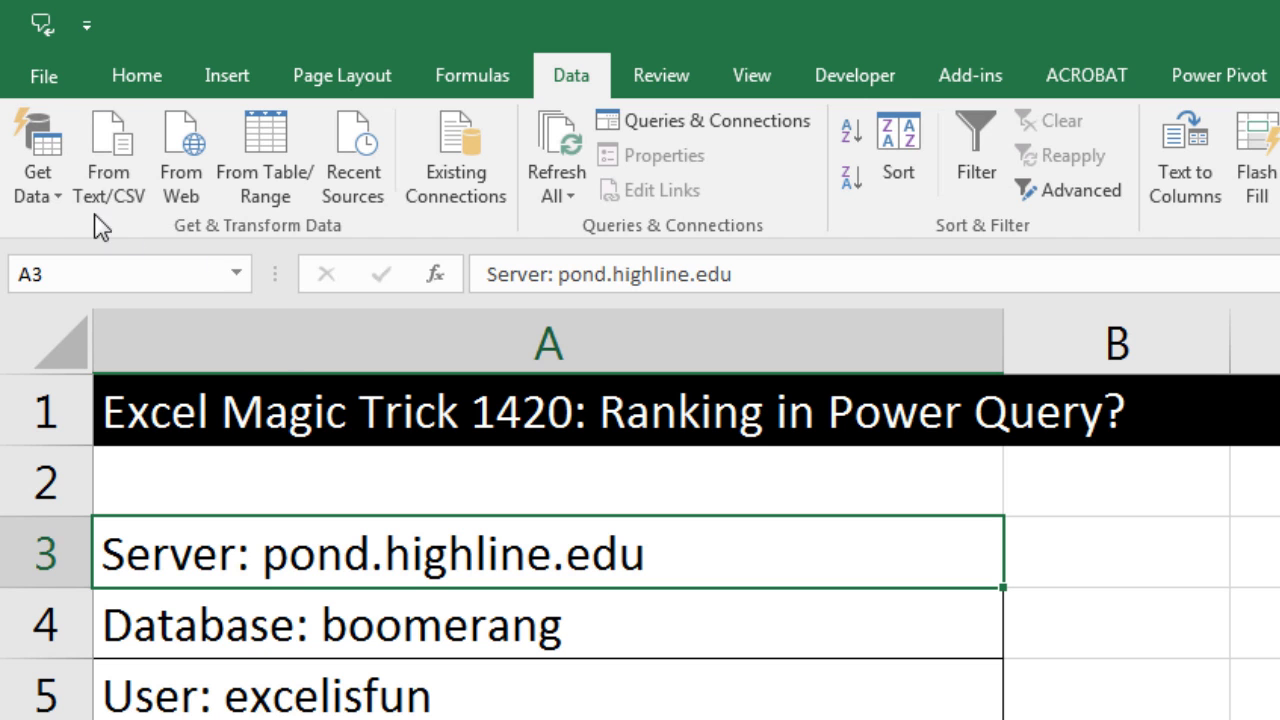
pyautogui.click(58, 193)
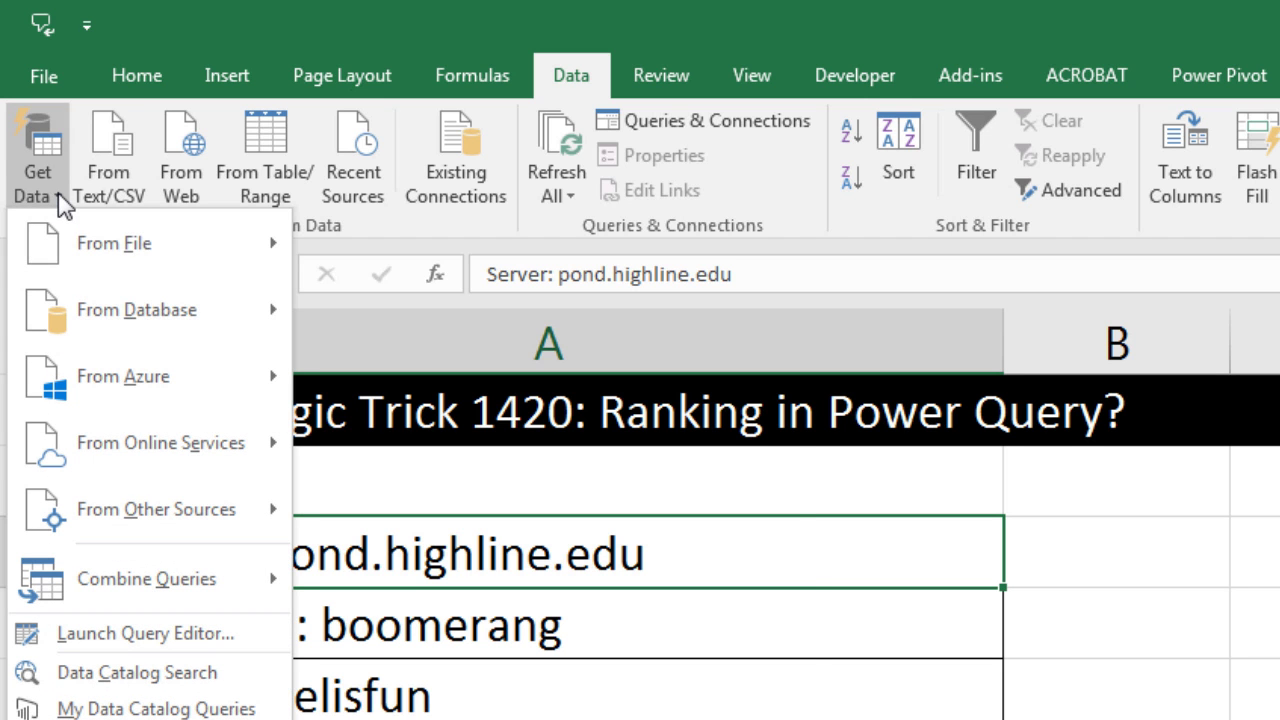
pyautogui.moveTo(105, 306)
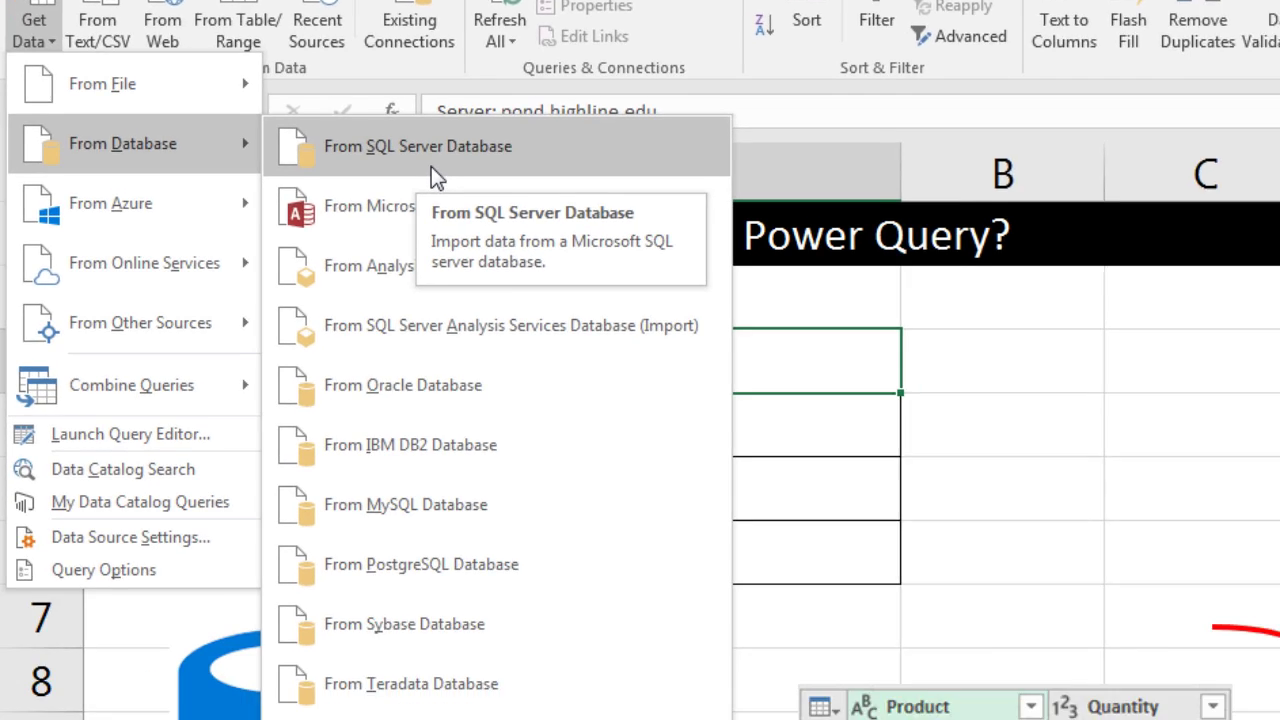
pyautogui.click(480, 335)
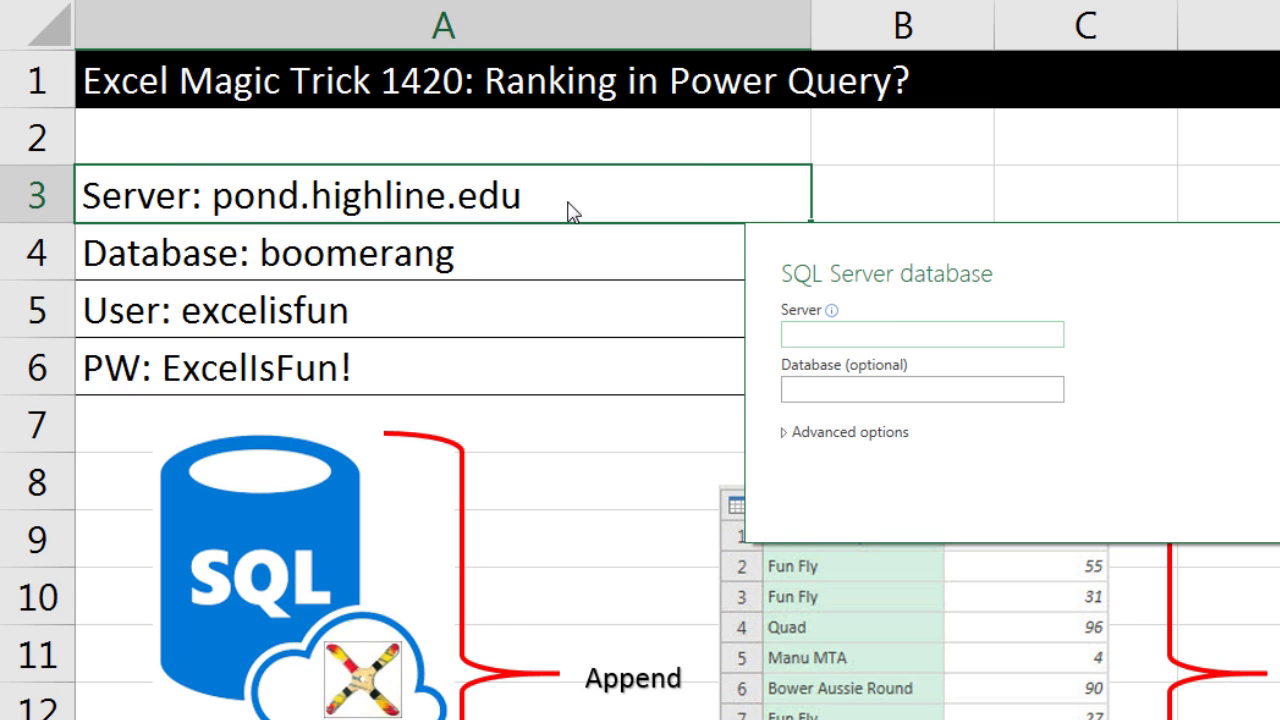
pyautogui.write('pond.highline.edu')
pyautogui.press('Tab')
pyautogui.write('boomerang')
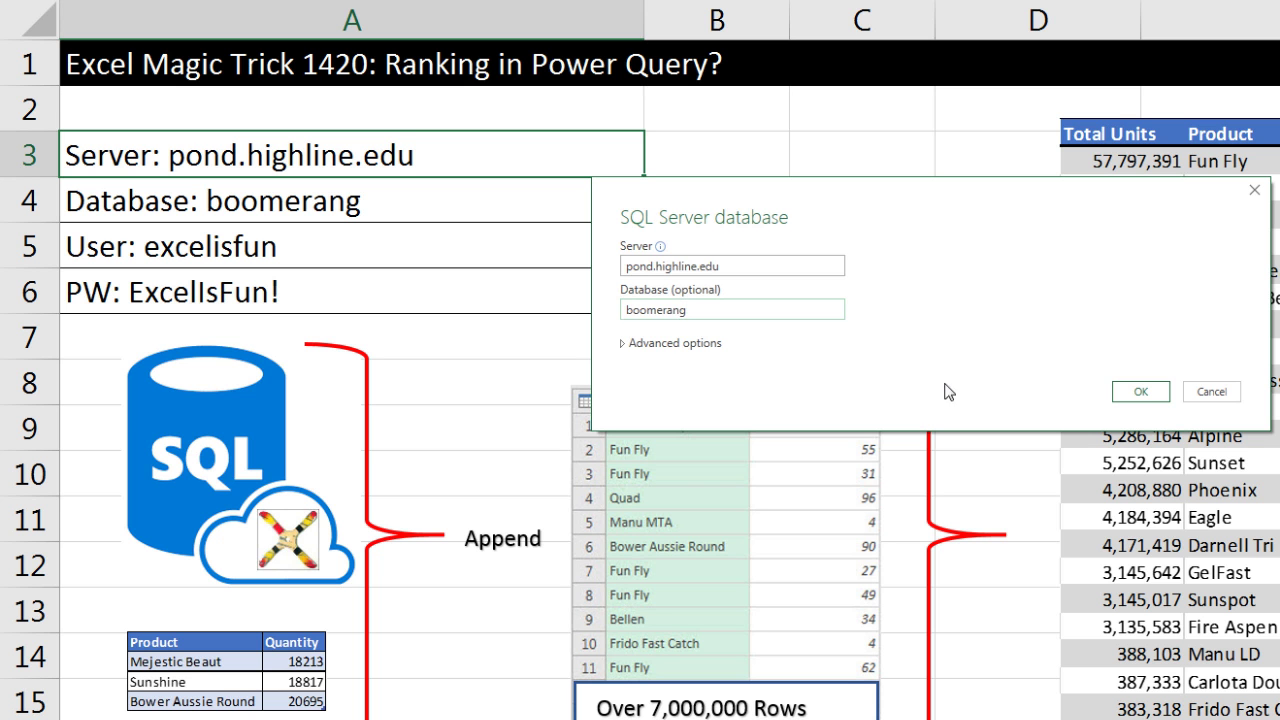
pyautogui.click(1150, 391)
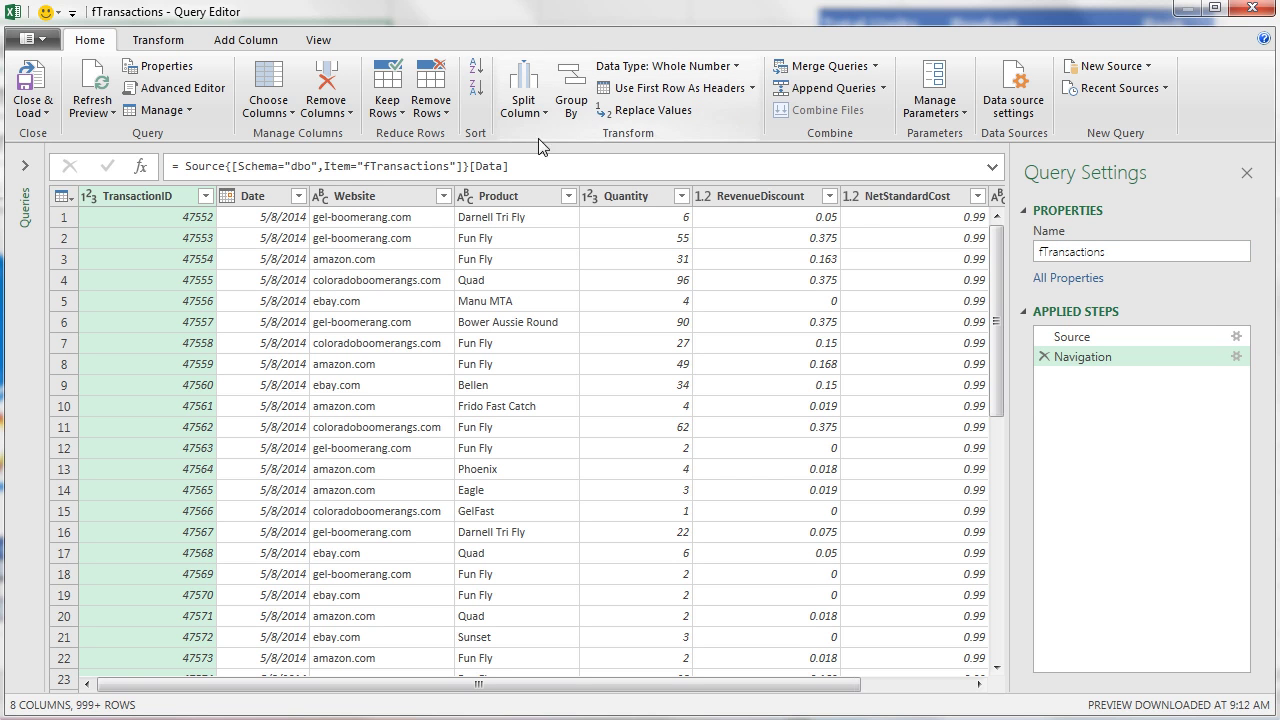
# Step: Remove every column from the fTransactions query except Product and Quantity
pyautogui.click(512, 204)
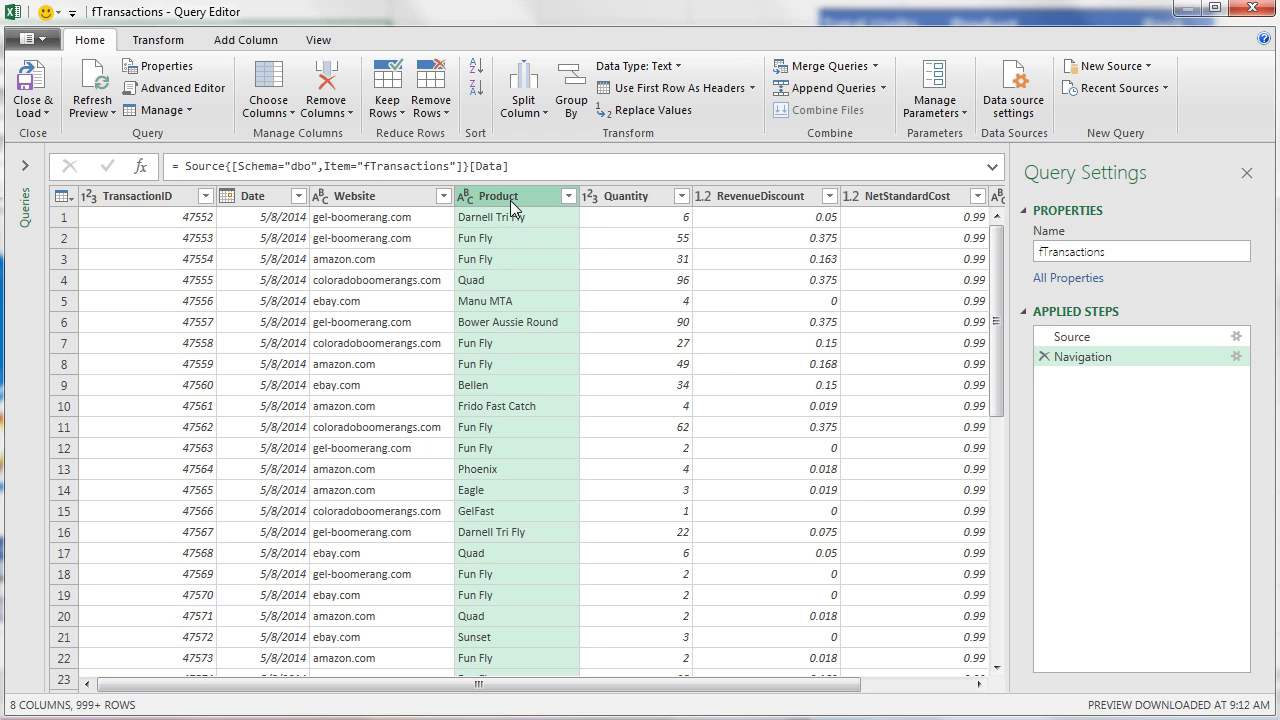
pyautogui.keyDown('shift'); pyautogui.click(627, 206); pyautogui.keyUp('shift')
pyautogui.rightClick(627, 204)
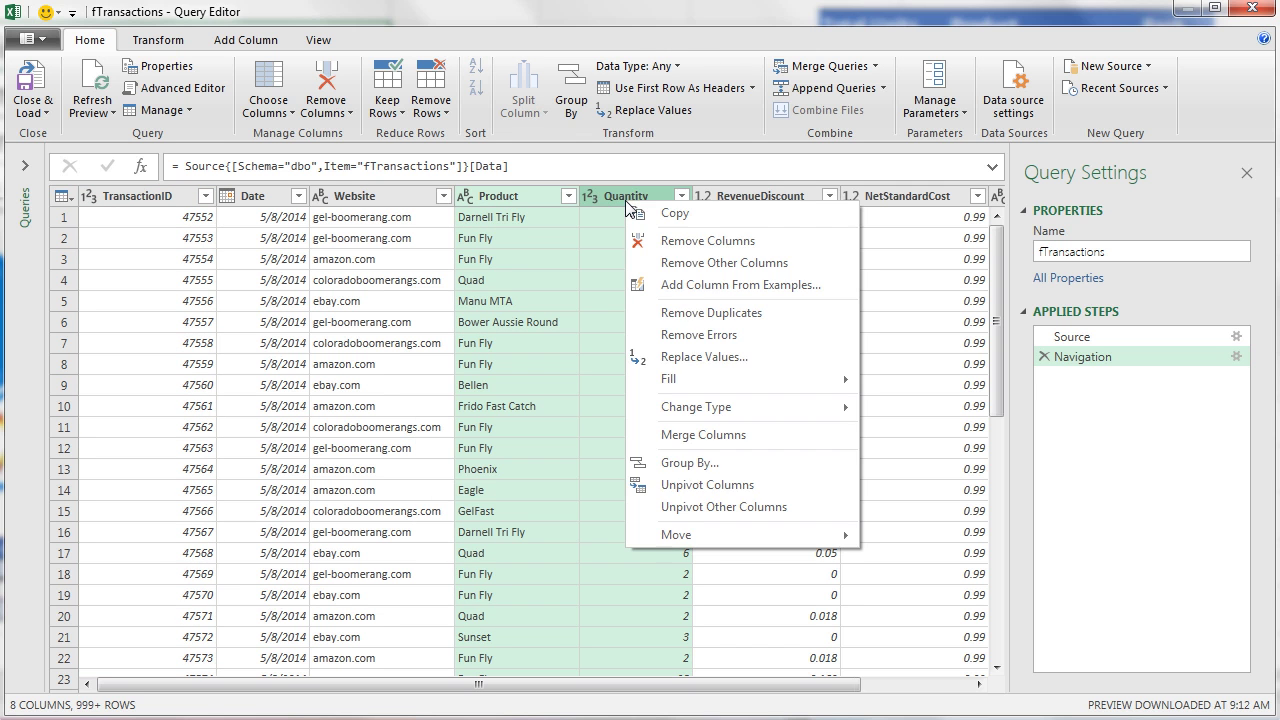
pyautogui.click(648, 262)
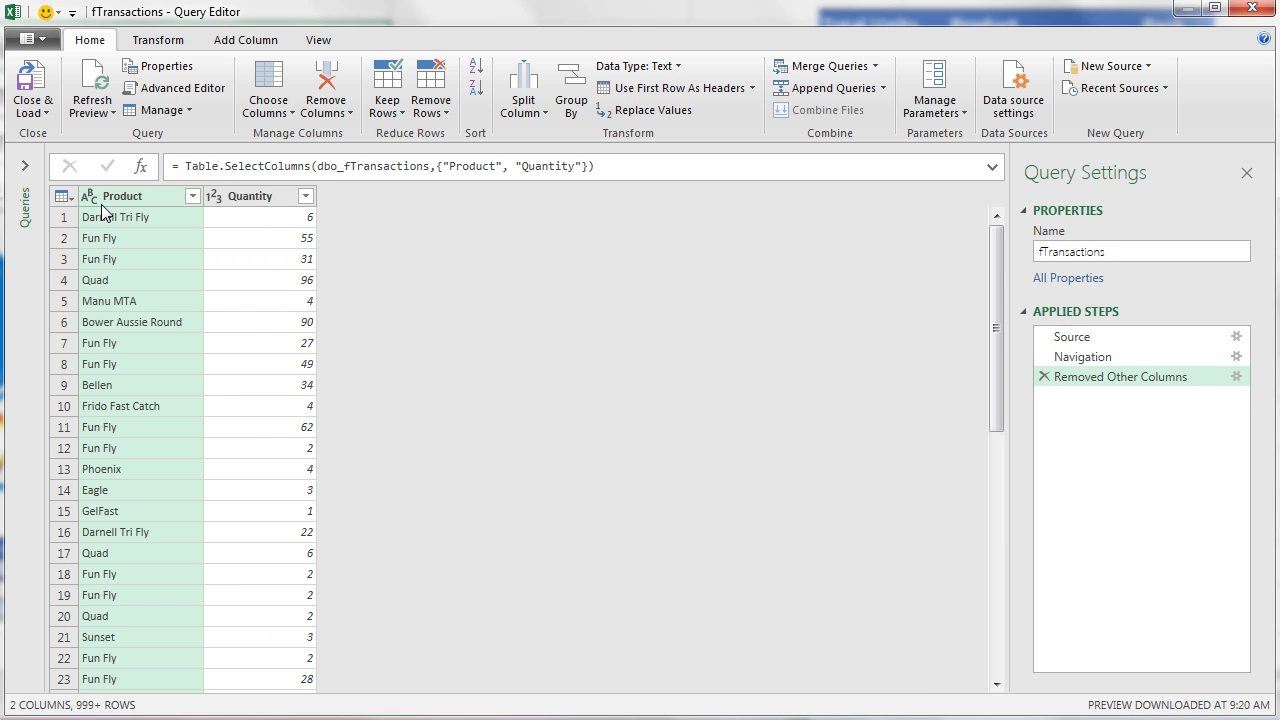
# Step: Close the query editor and load the fTransactions query as a connection only
pyautogui.click(46, 114)
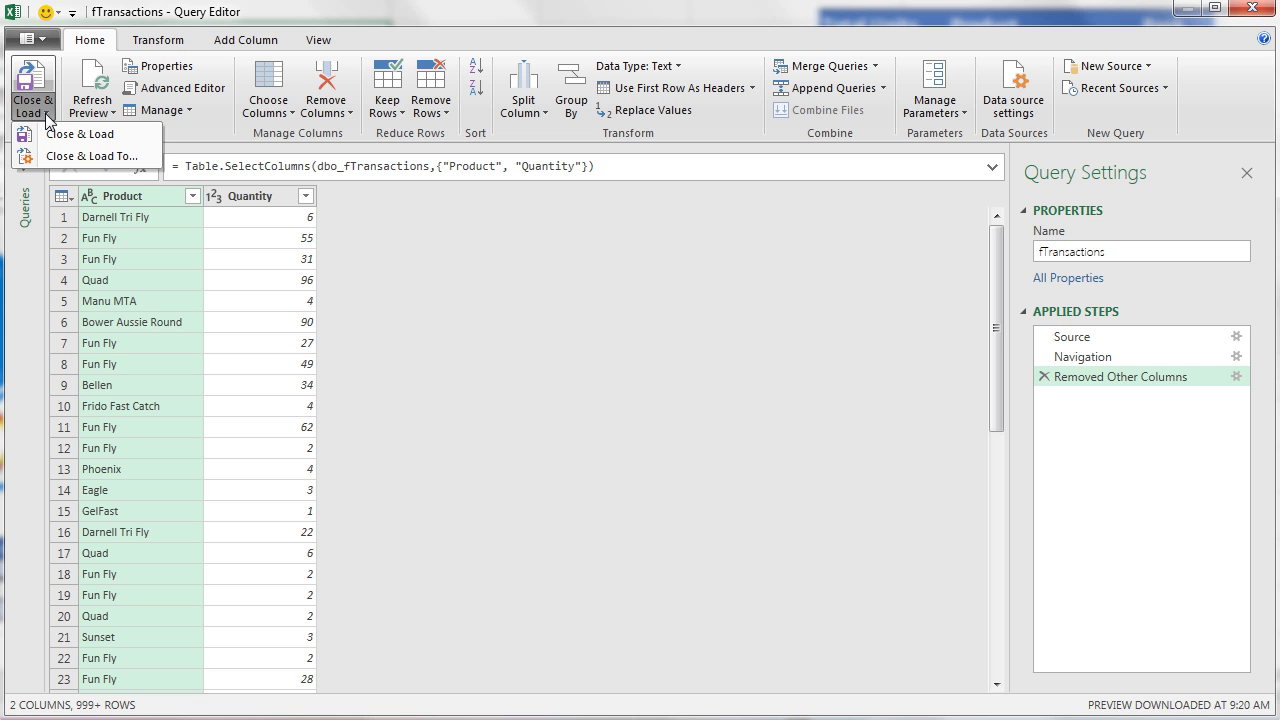
pyautogui.click(58, 160)
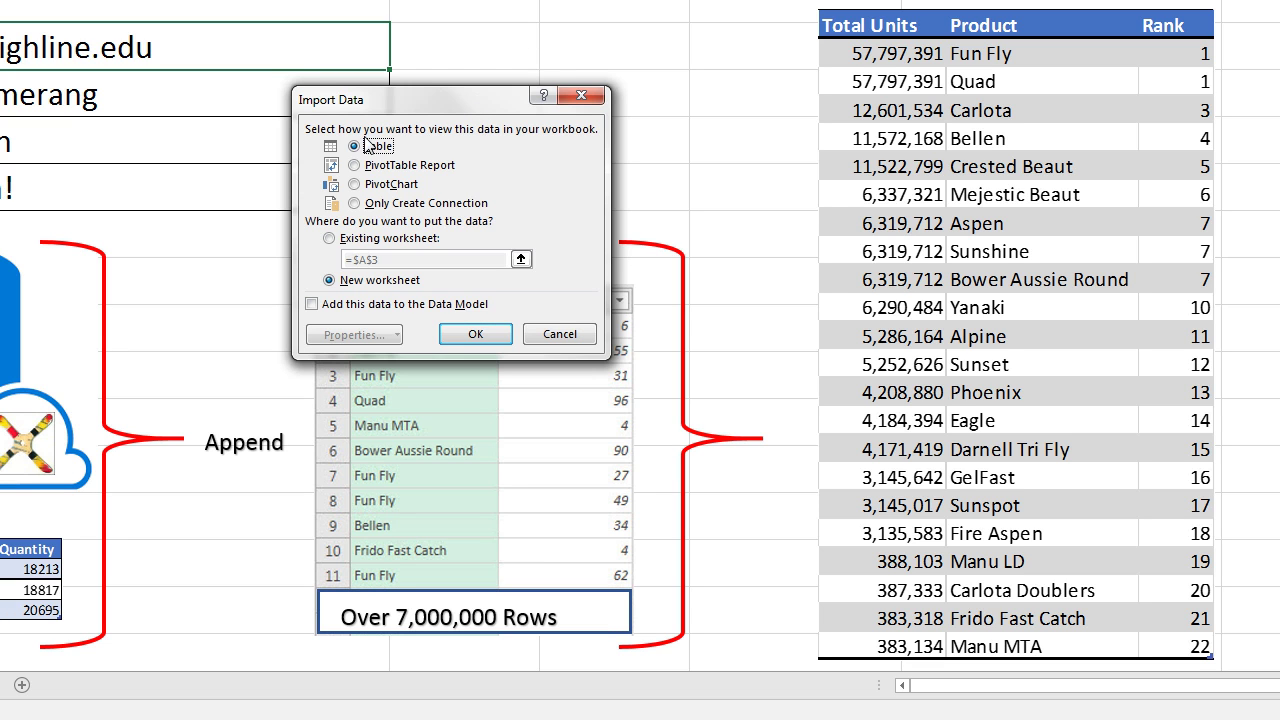
pyautogui.click(354, 204)
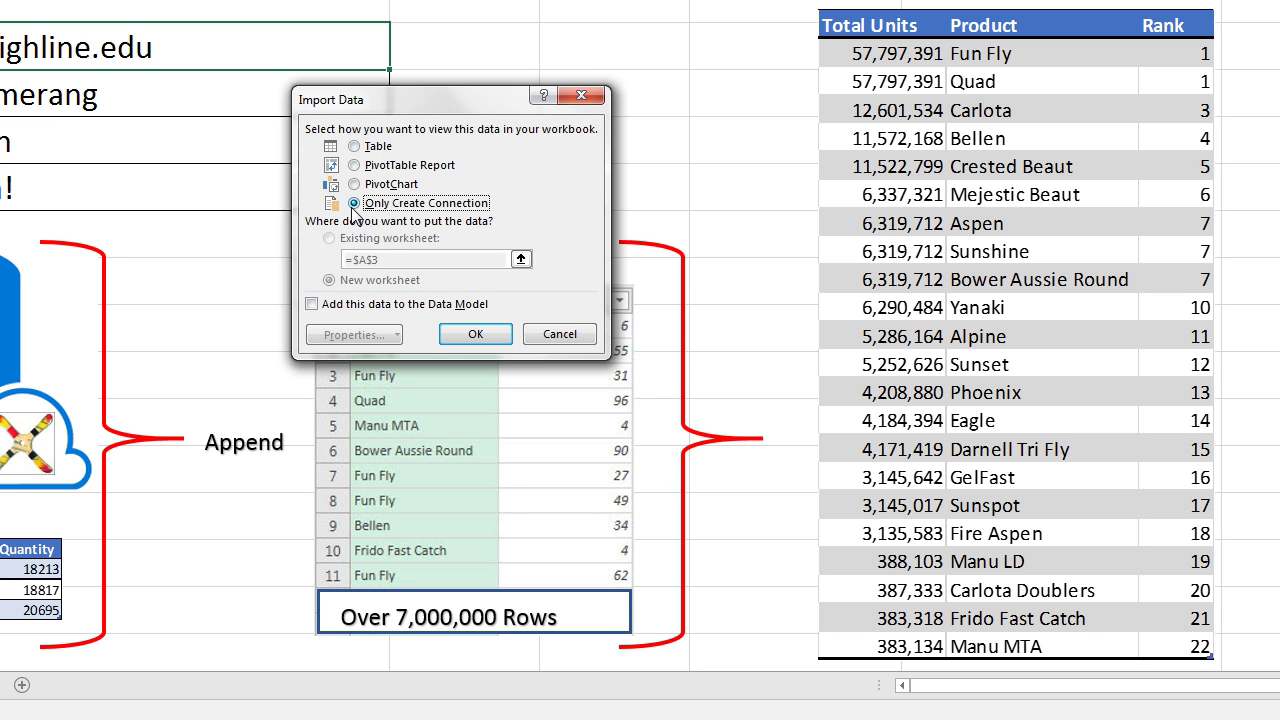
pyautogui.click(476, 336)
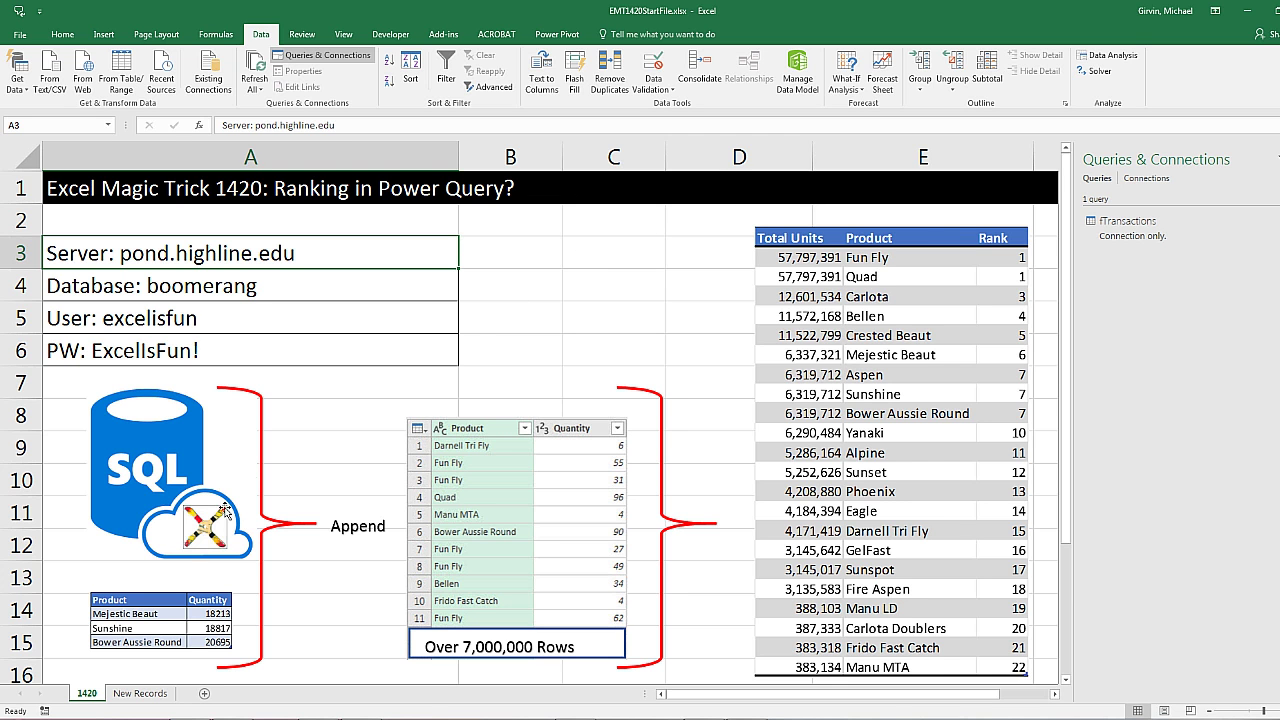
# Step: Check the name of the Product and Quantity table on the New Records sheet and import that table into Power Query
pyautogui.click(140, 693)
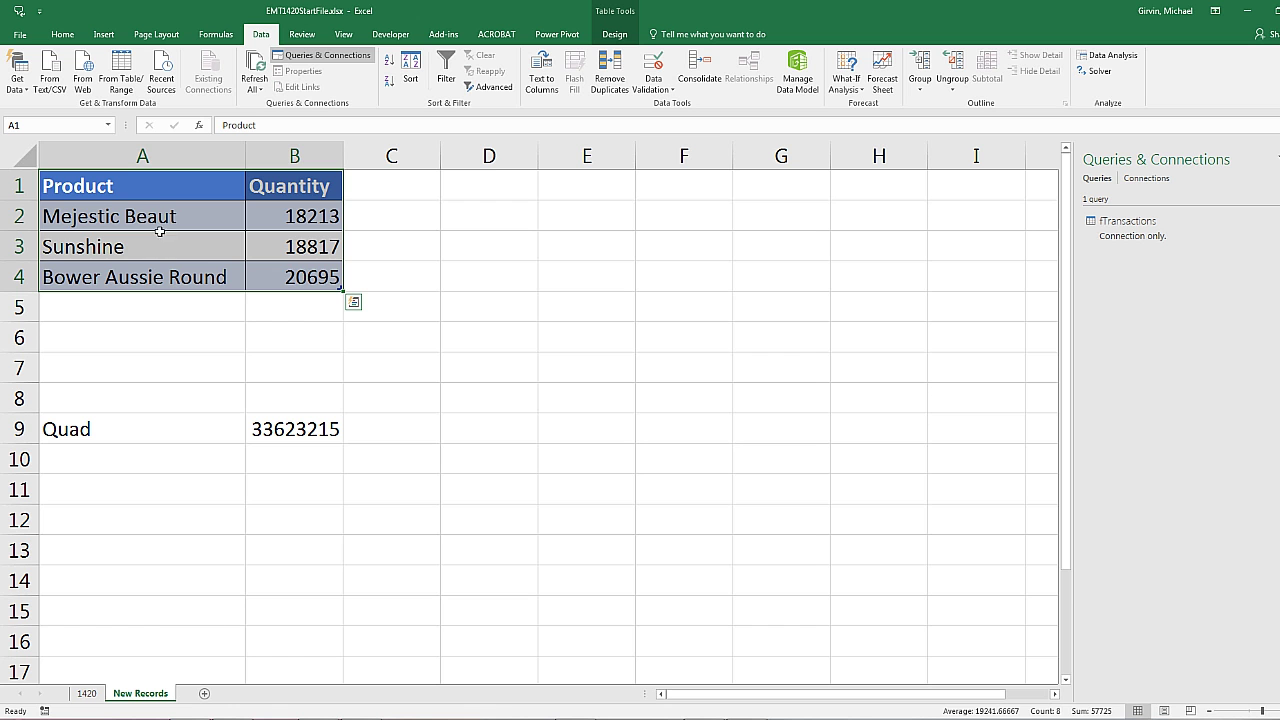
pyautogui.click(165, 190)
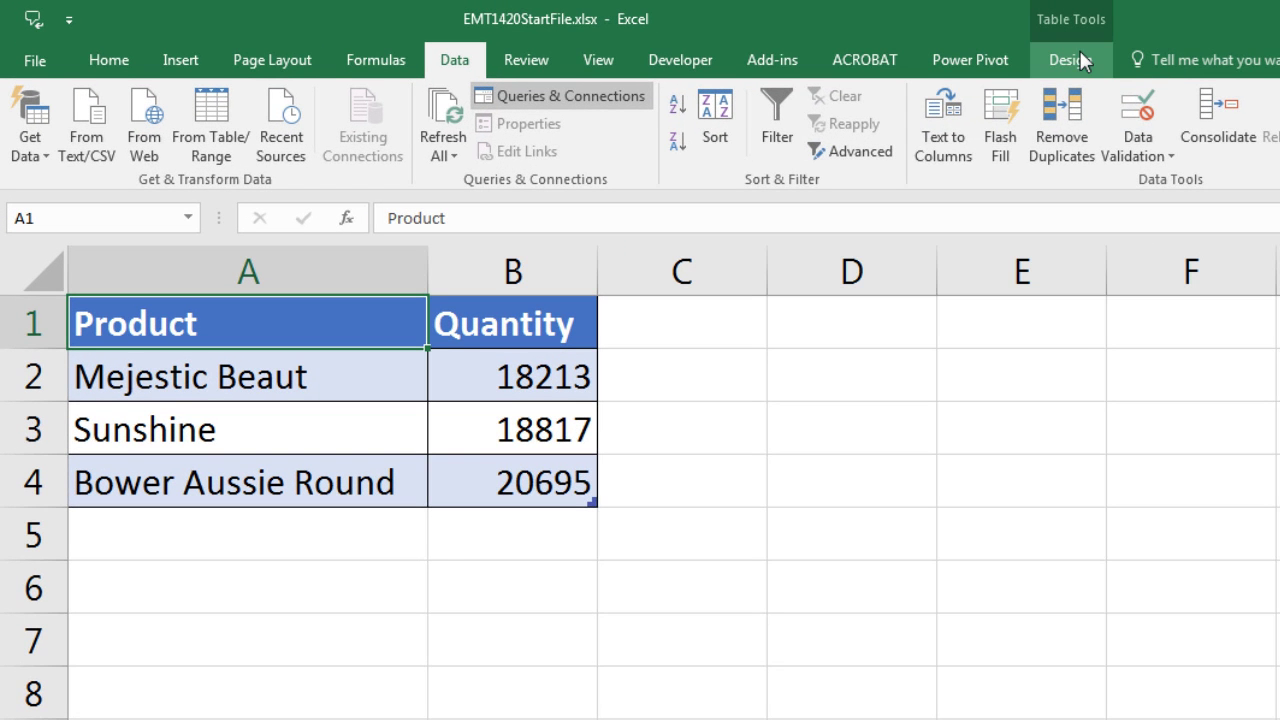
pyautogui.click(1070, 60)
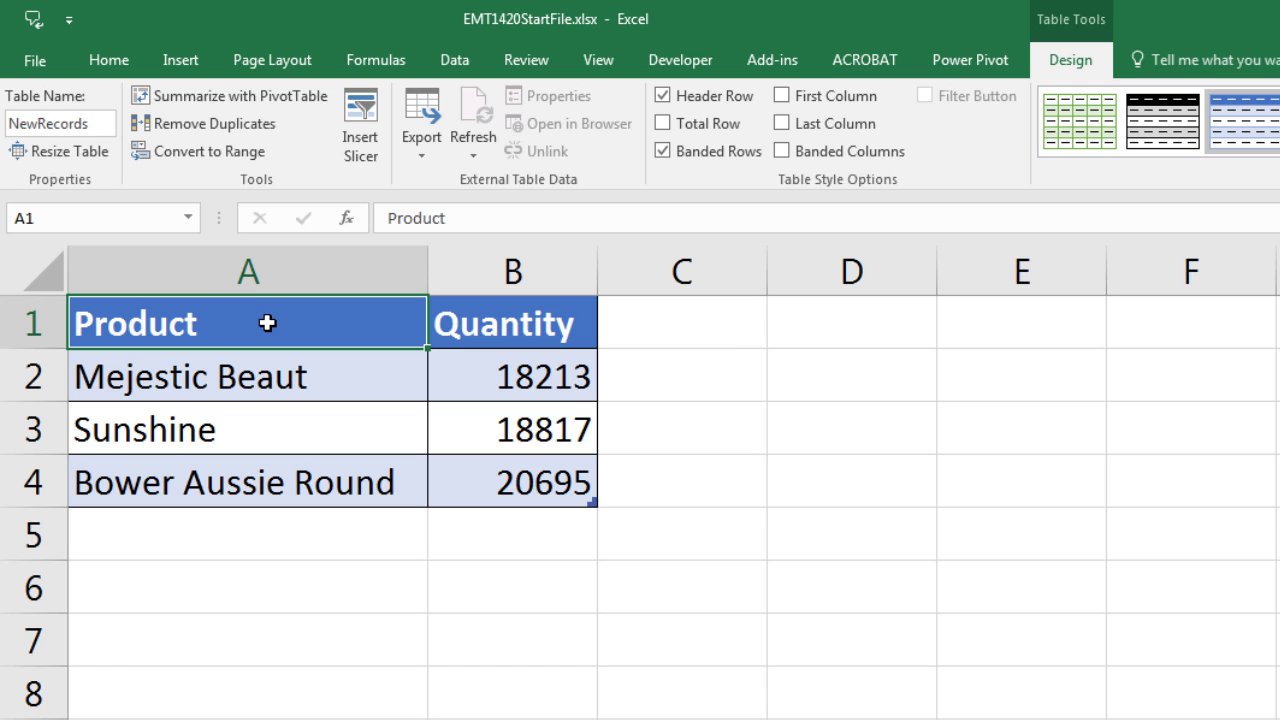
pyautogui.click(452, 64)
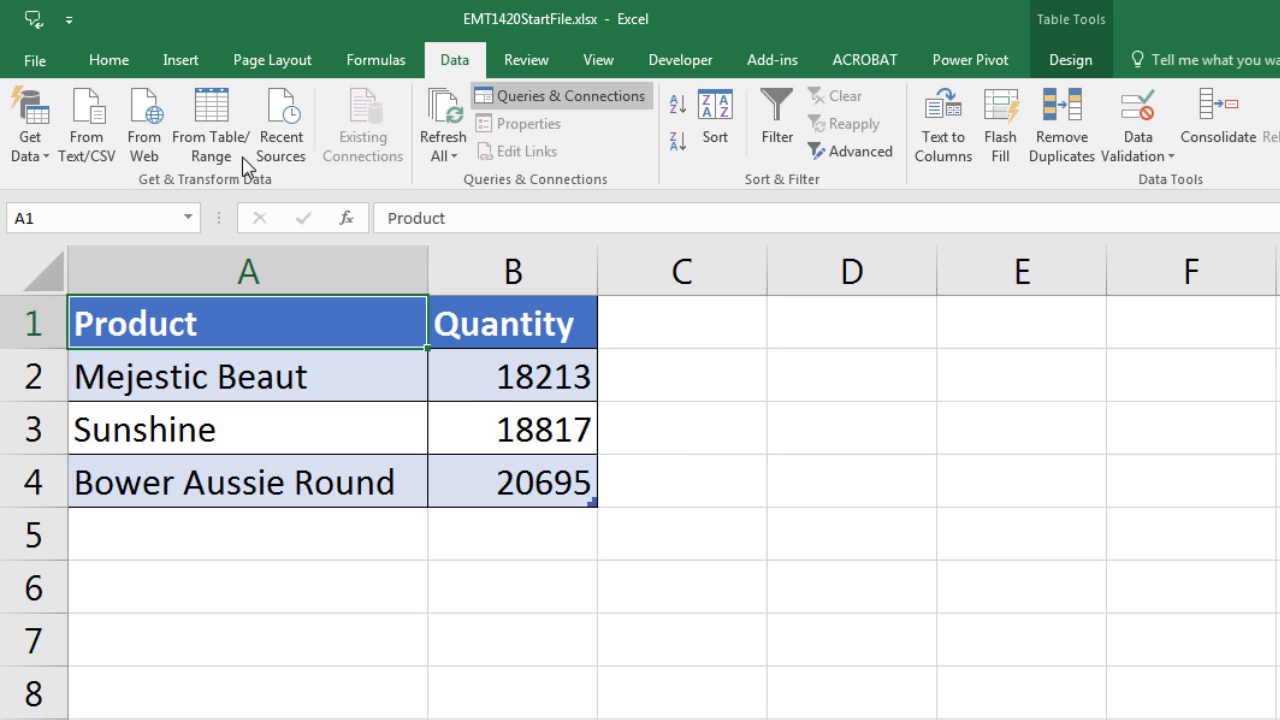
pyautogui.click(207, 126)
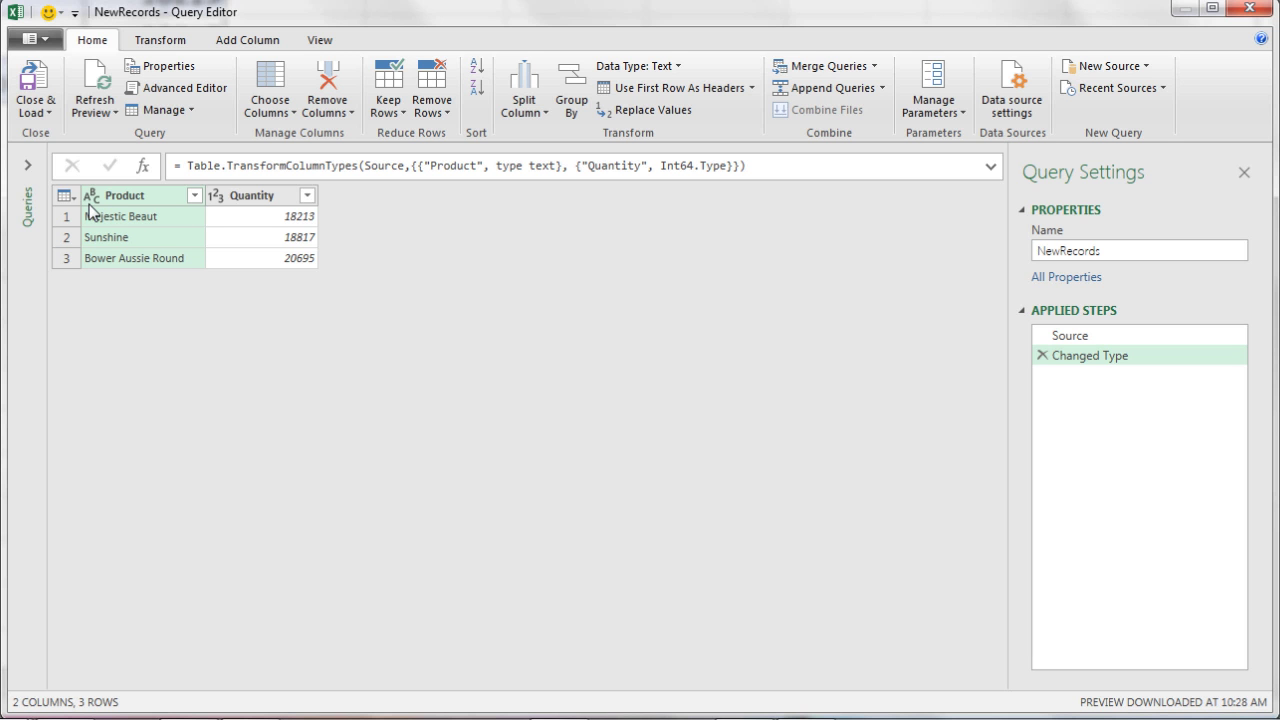
# Step: Close the query editor and load the NewRecords query as a connection only
pyautogui.click(35, 112)
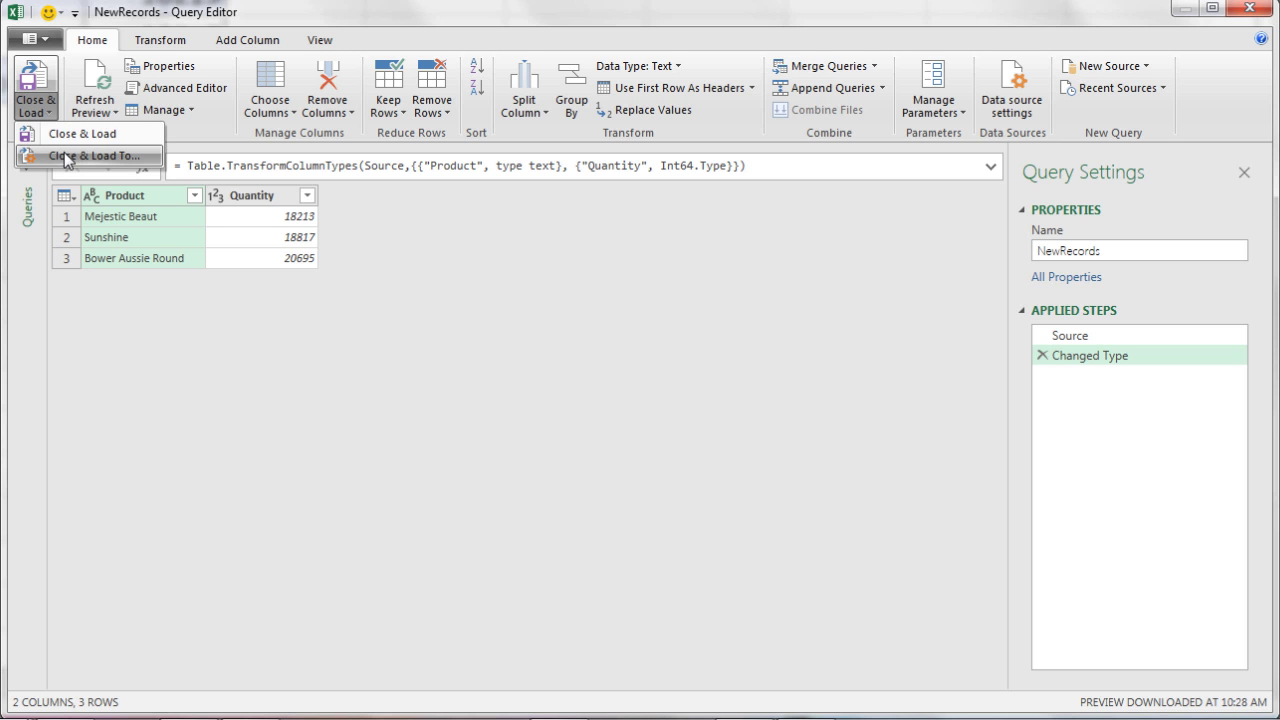
pyautogui.click(64, 158)
pyautogui.click(367, 206)
pyautogui.click(500, 338)
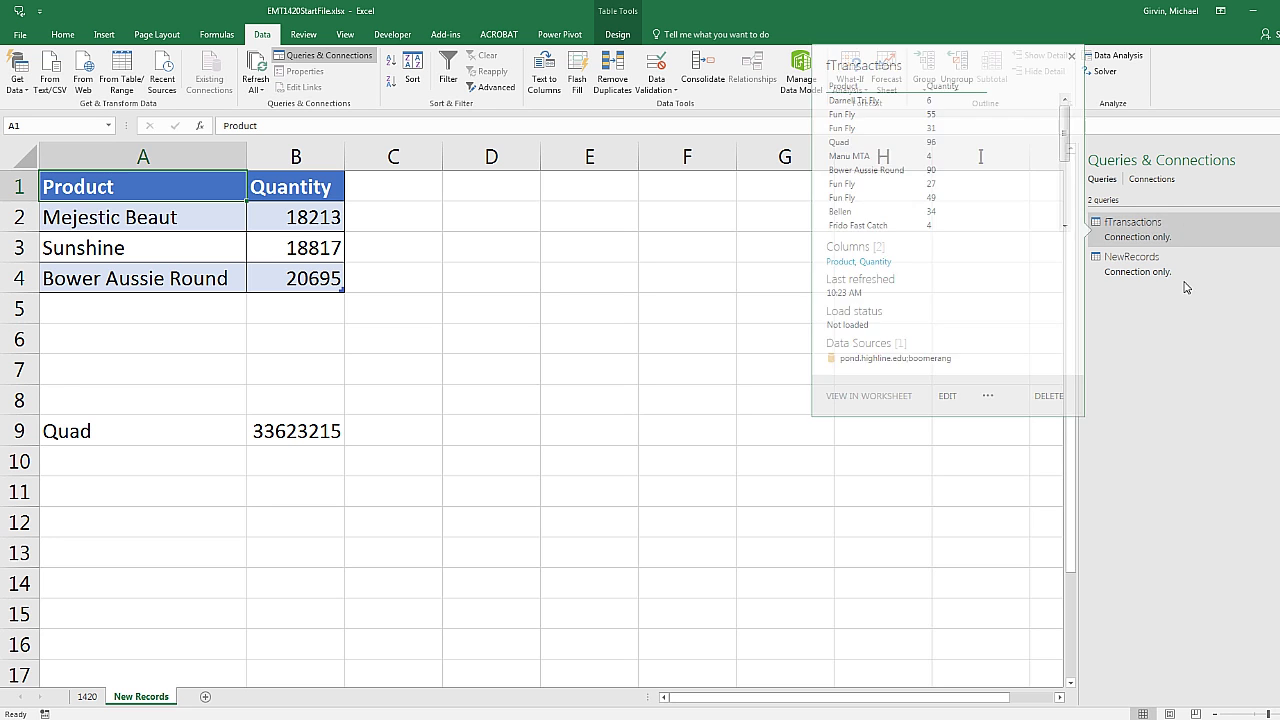
# Step: Create an append query of two tables, with fTransactions as the primary table and NewRecords appended to it
pyautogui.moveTo(1178, 285)
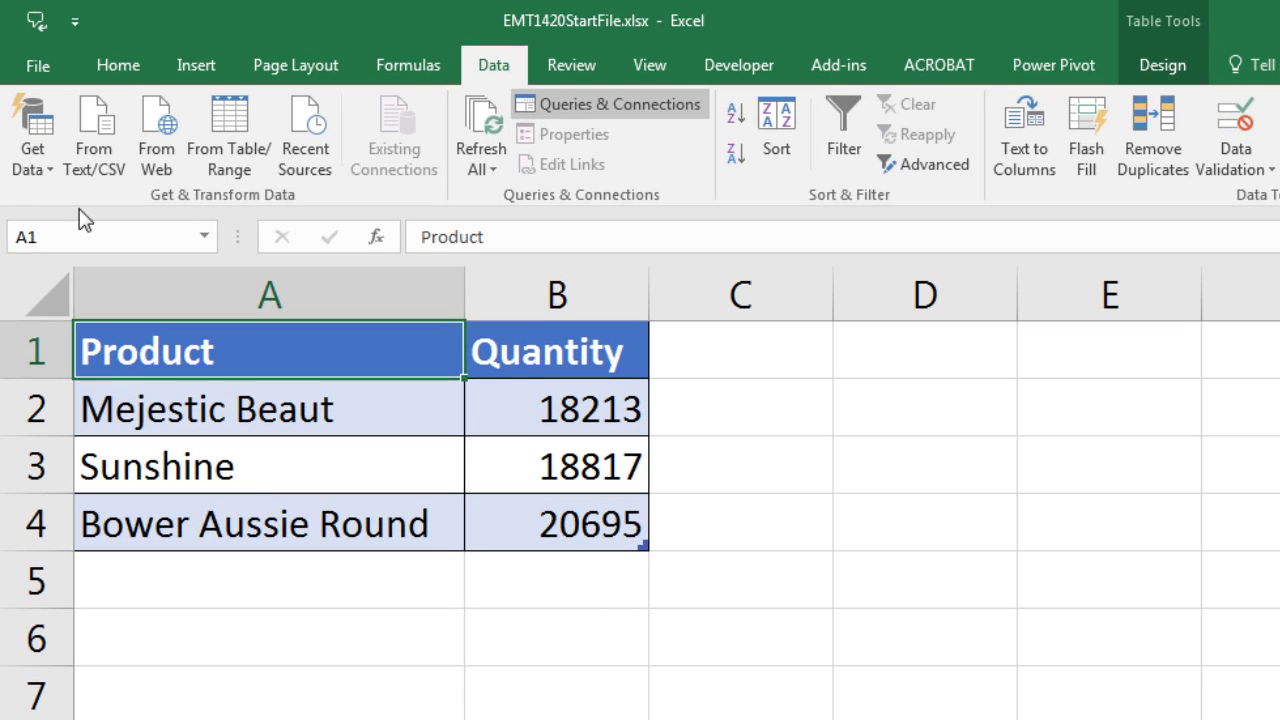
pyautogui.click(55, 166)
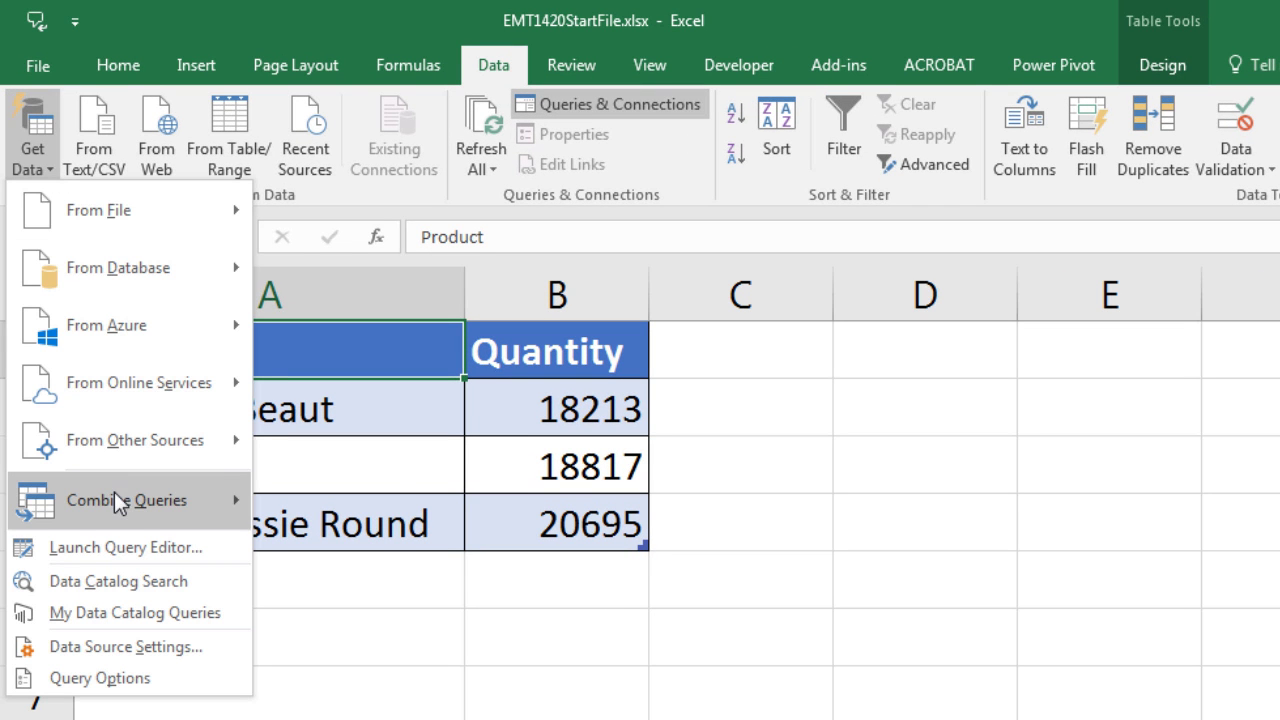
pyautogui.moveTo(118, 504)
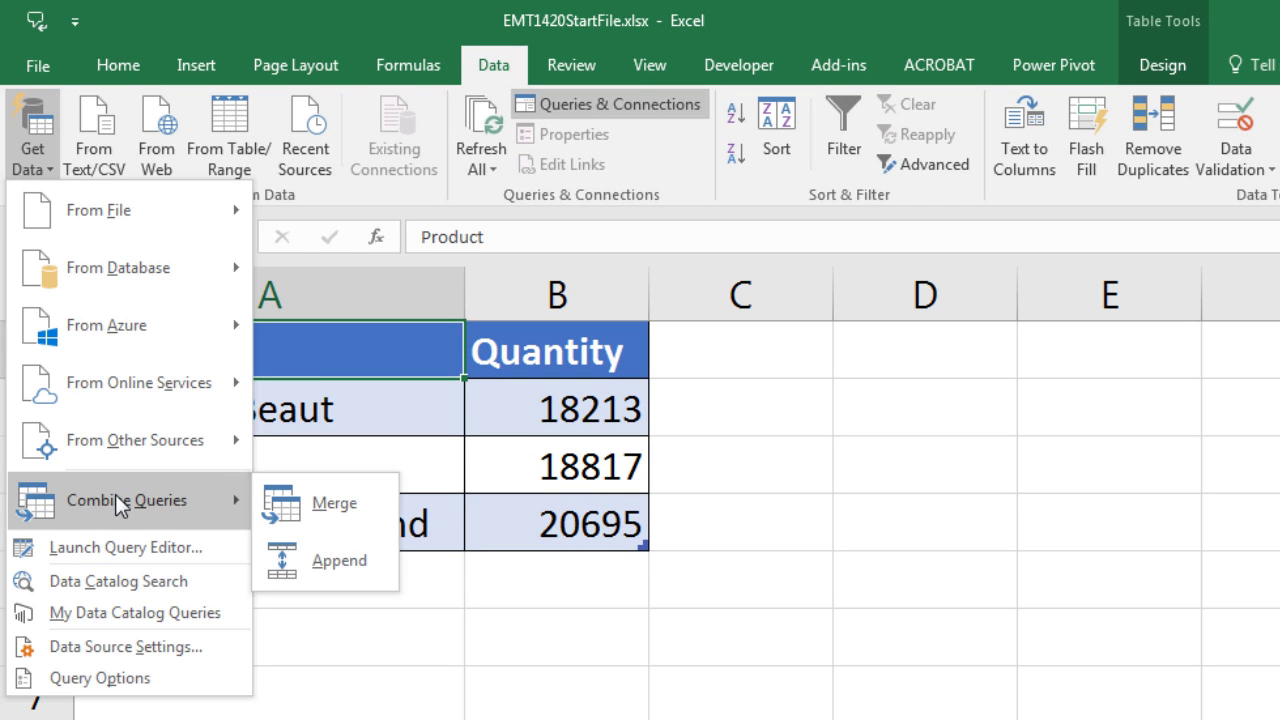
pyautogui.click(327, 566)
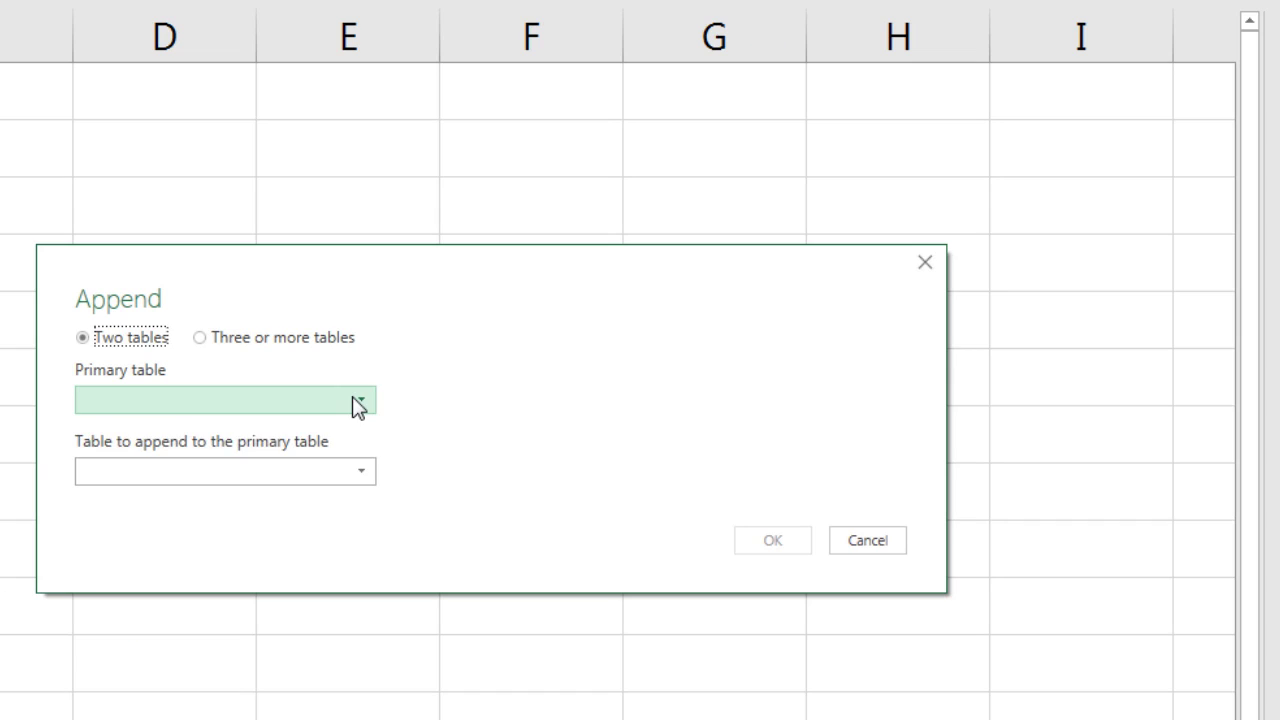
pyautogui.click(358, 403)
pyautogui.click(209, 432)
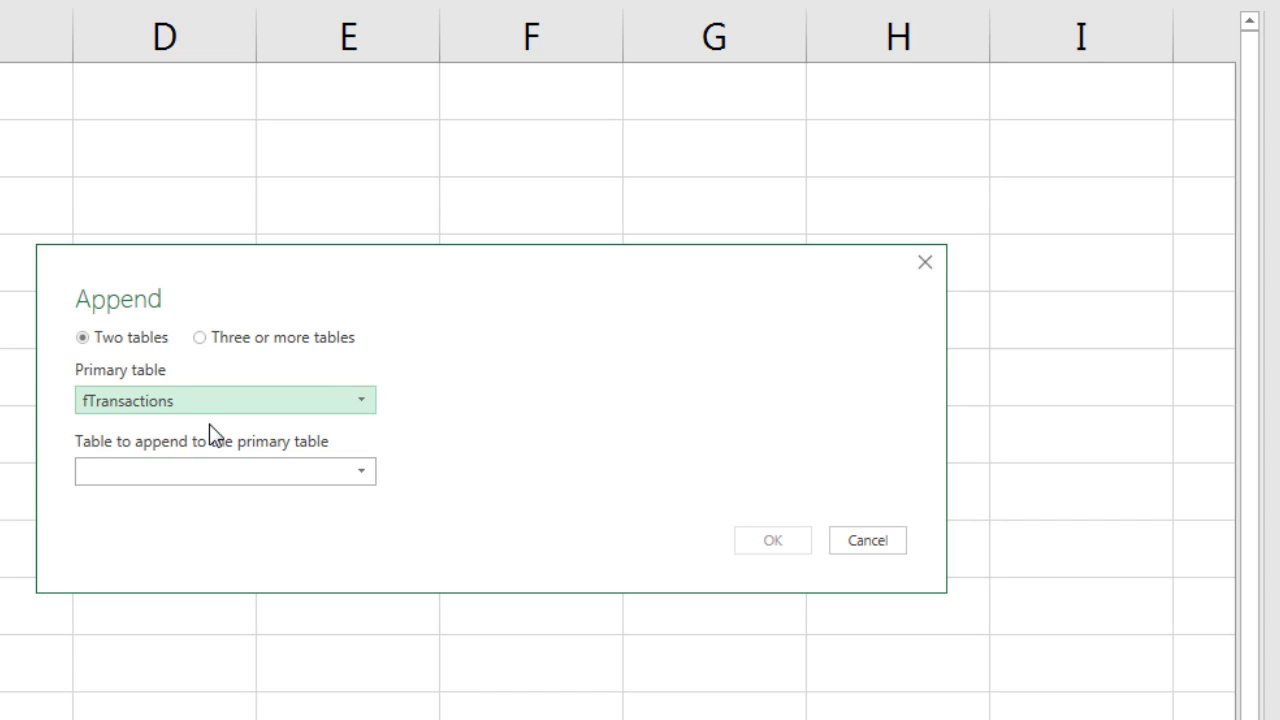
pyautogui.click(362, 474)
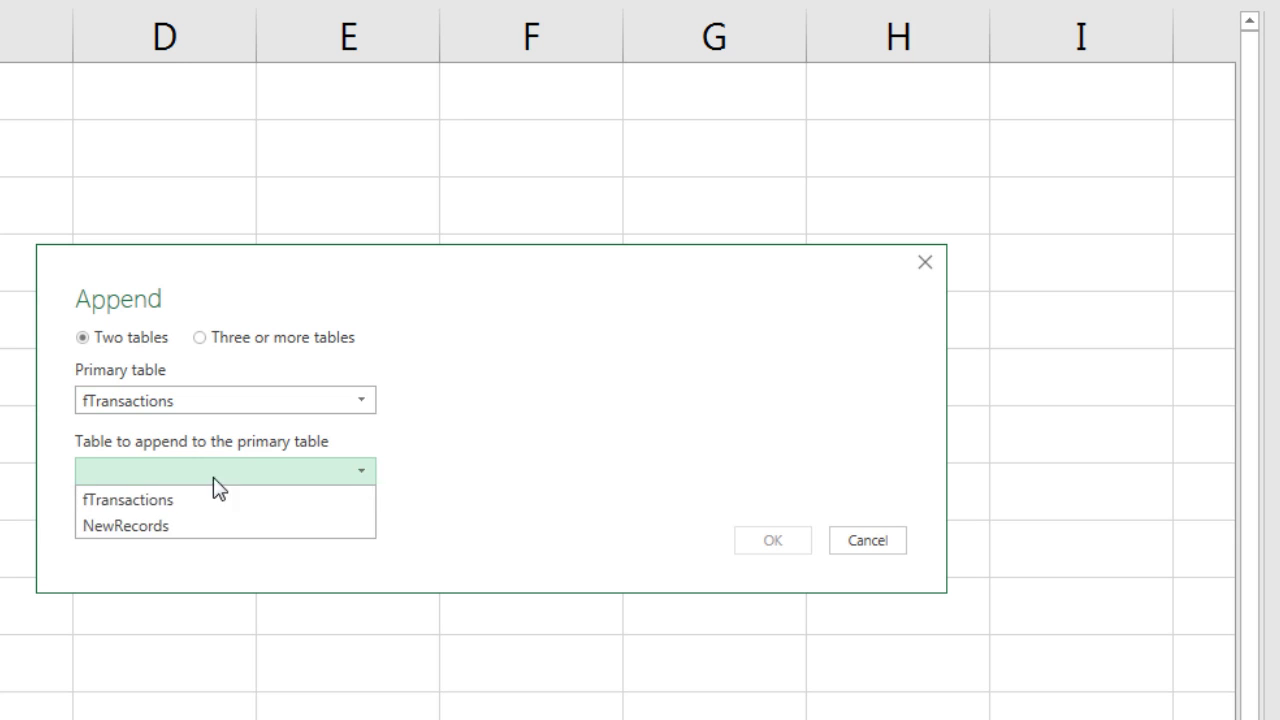
pyautogui.click(158, 527)
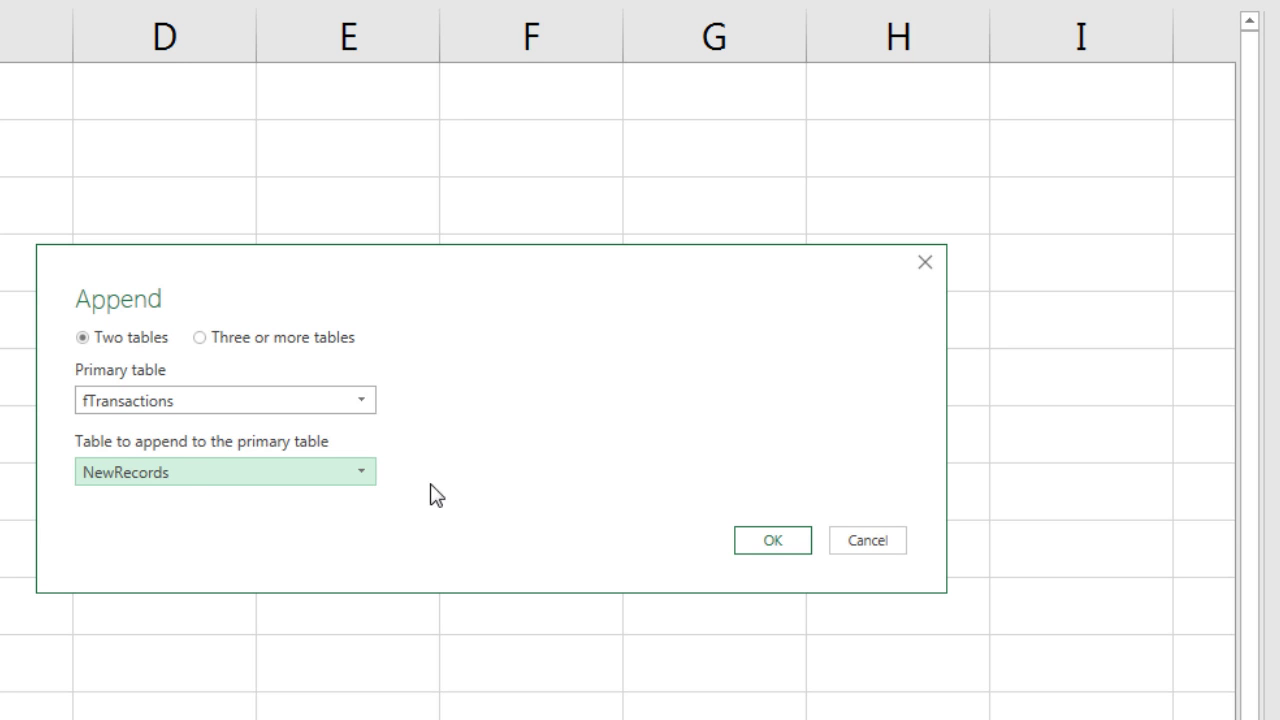
pyautogui.click(773, 538)
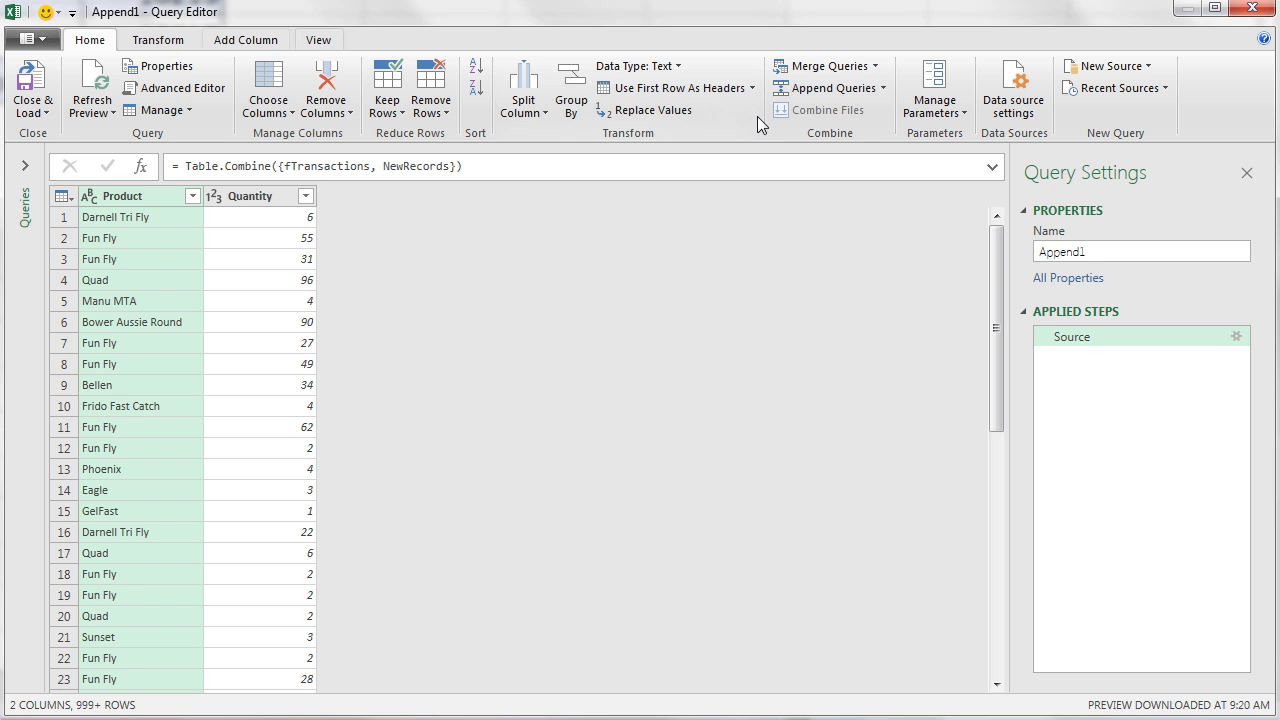
# Step: Rename the appended query as Rank Report
pyautogui.doubleClick(1094, 252)
pyautogui.write('Rank Report')
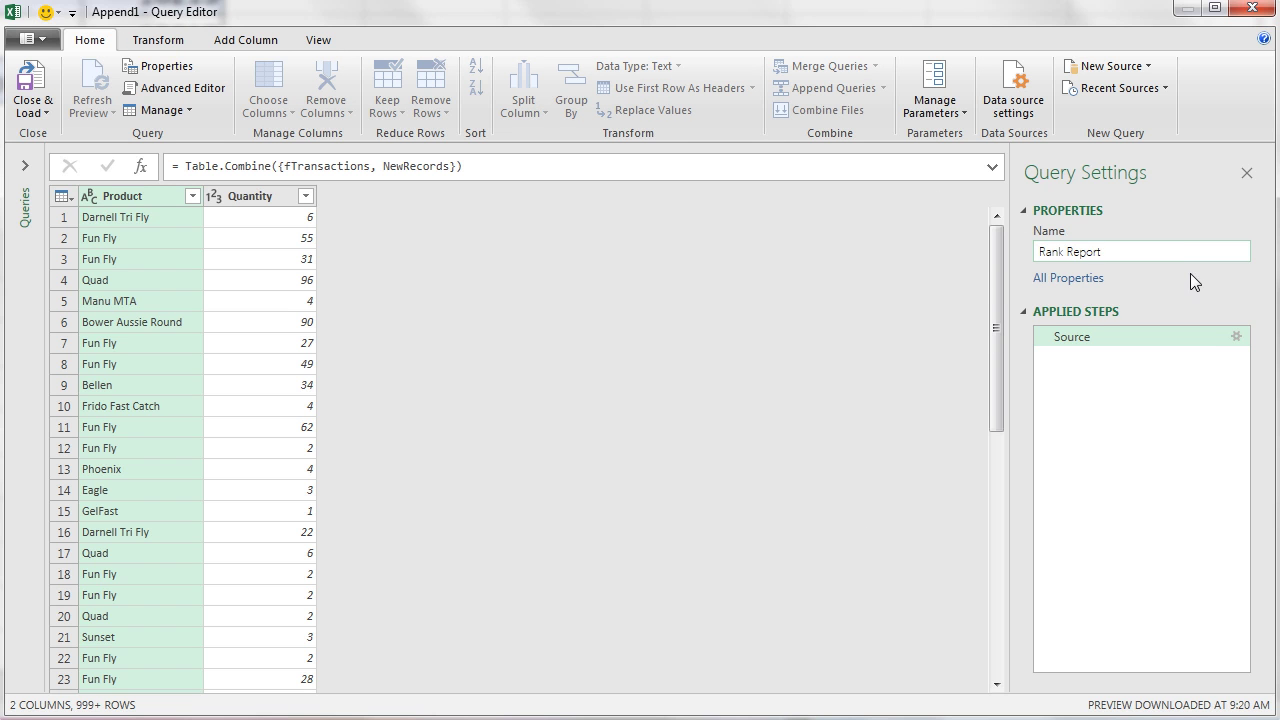
pyautogui.press('Return')
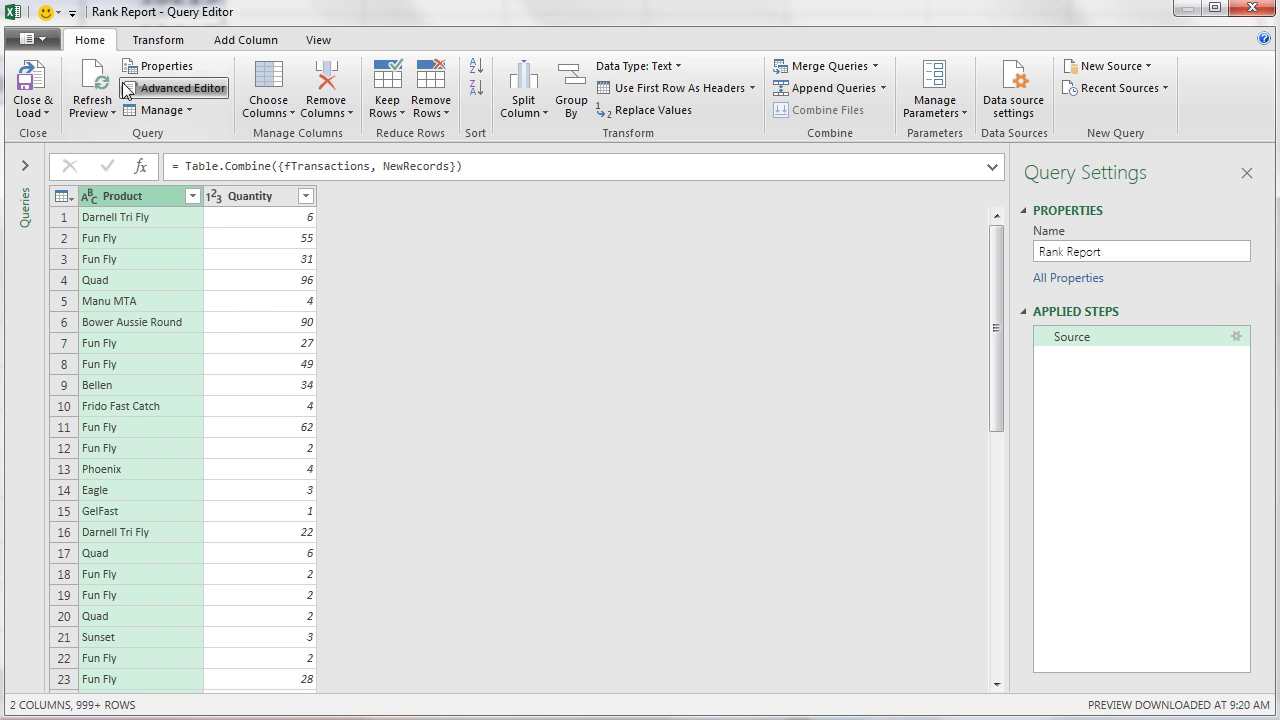
# Step: Group the rows by Product, adding a Total Units column that sums Quantity
pyautogui.click(165, 40)
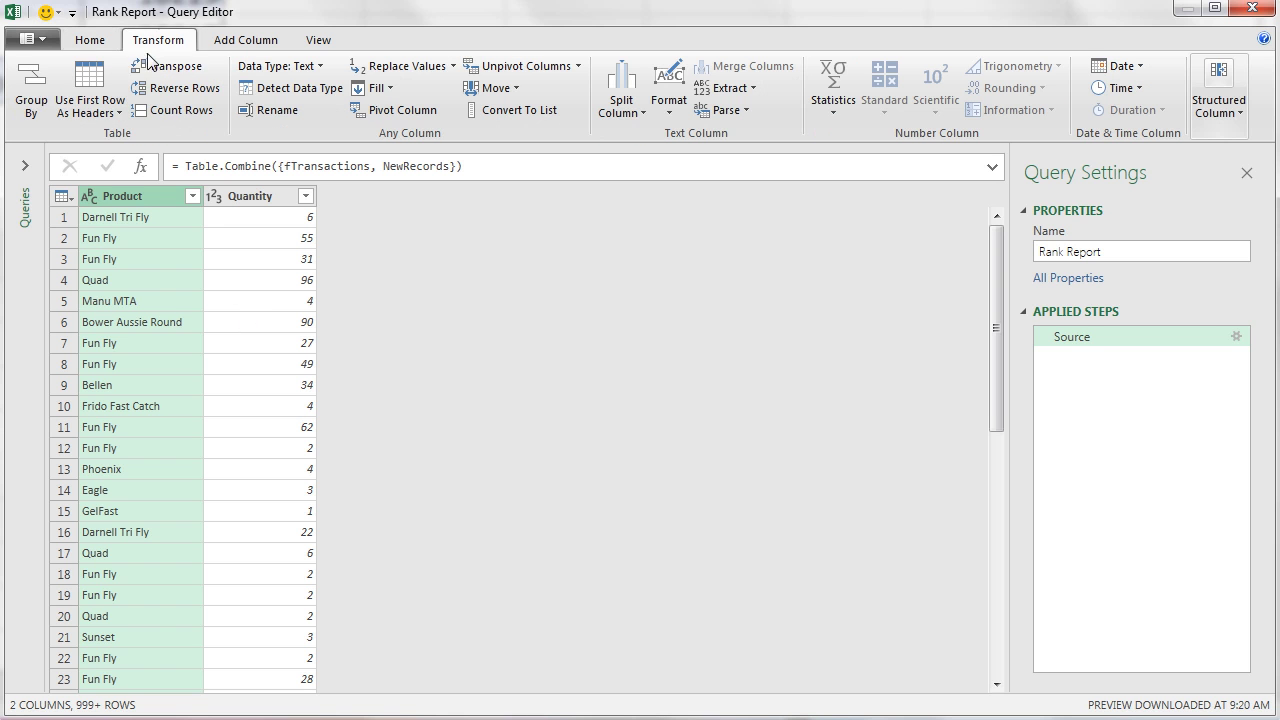
pyautogui.rightClick(140, 191)
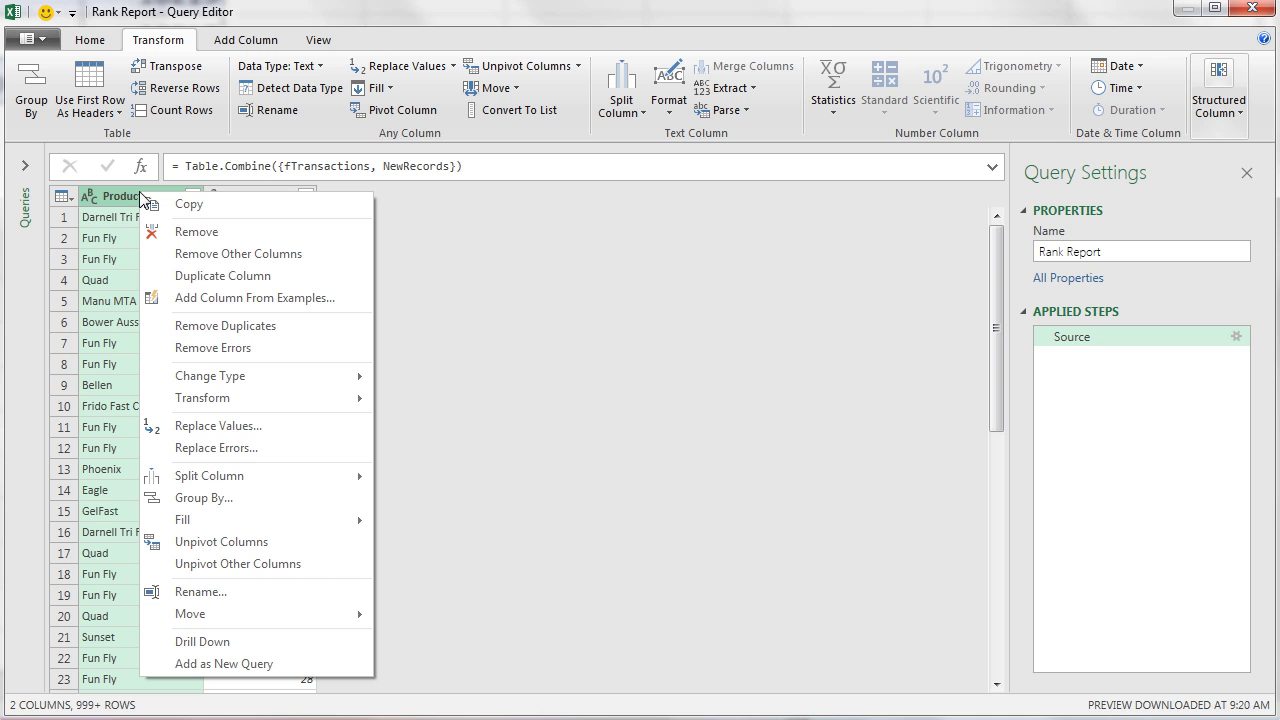
pyautogui.click(222, 500)
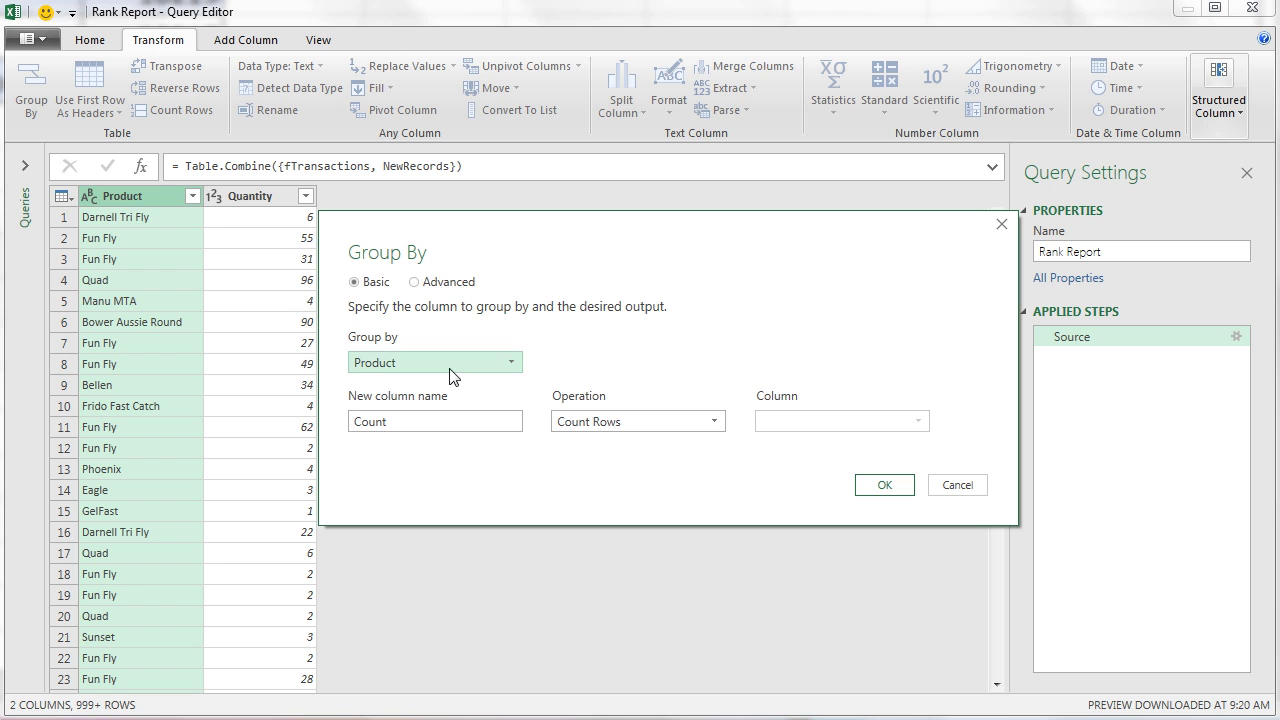
pyautogui.click(708, 421)
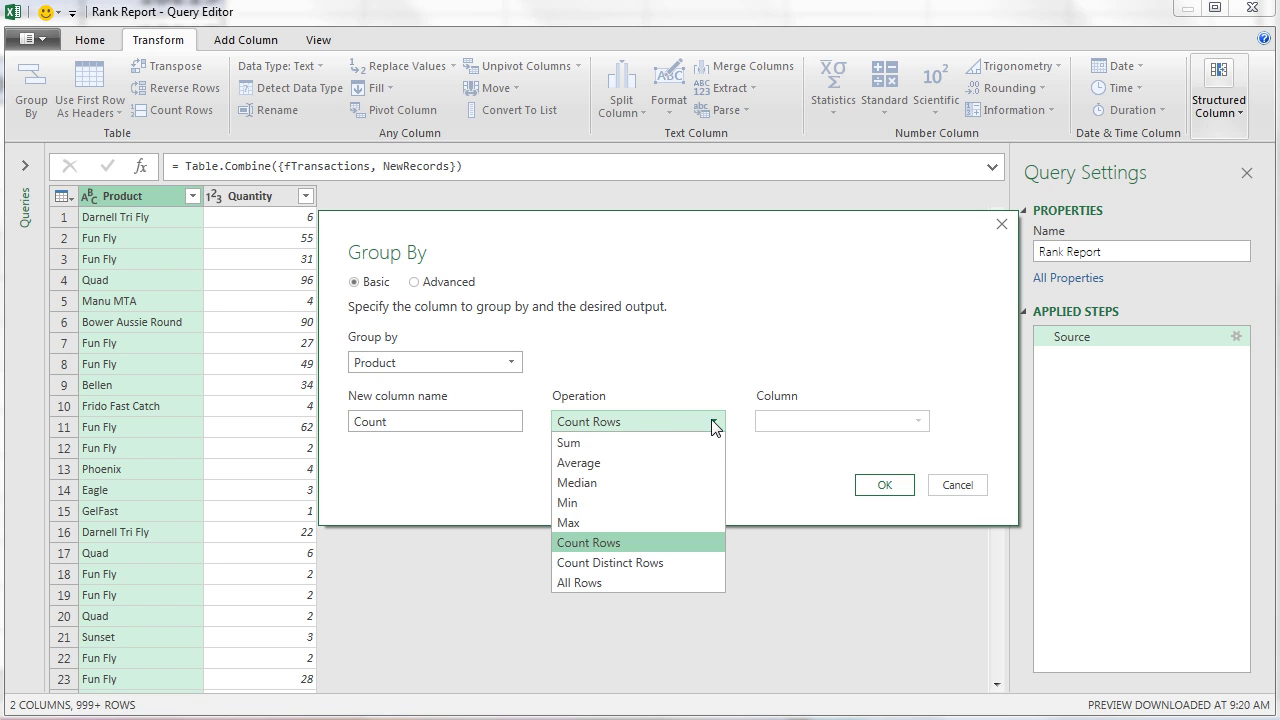
pyautogui.click(634, 443)
pyautogui.moveTo(491, 421); pyautogui.dragTo(286, 424)
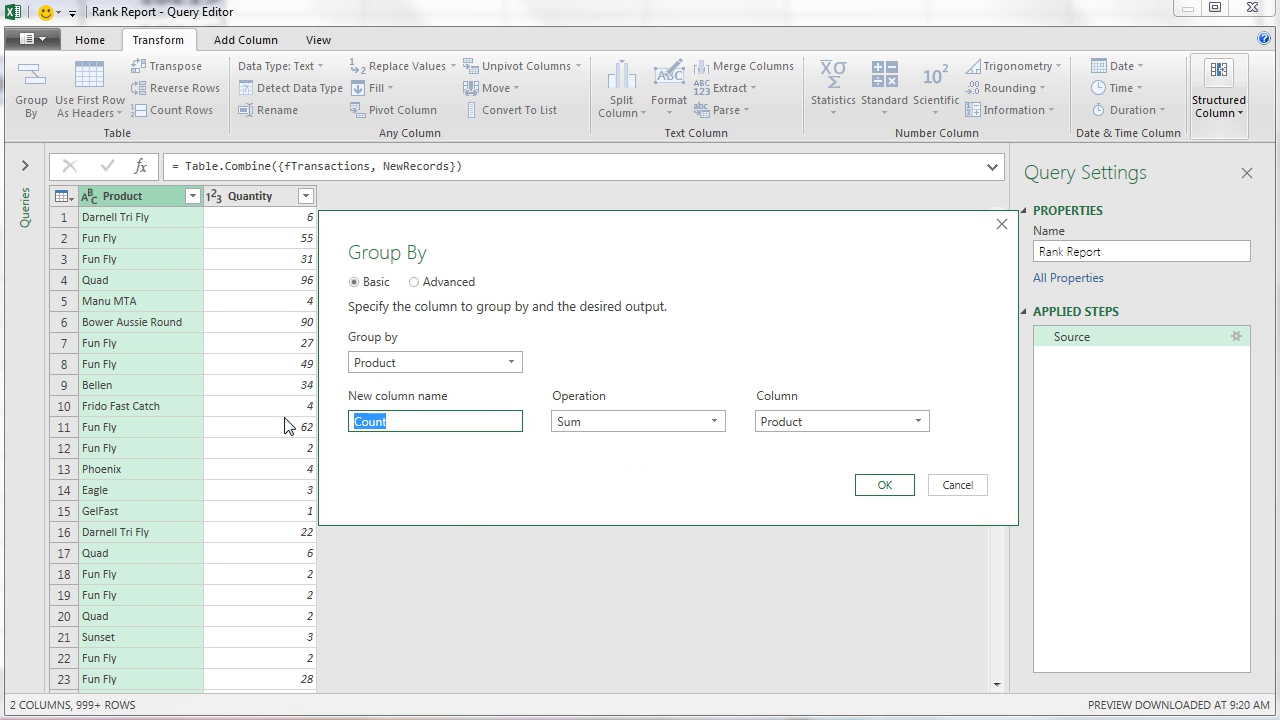
pyautogui.write('Total Units')
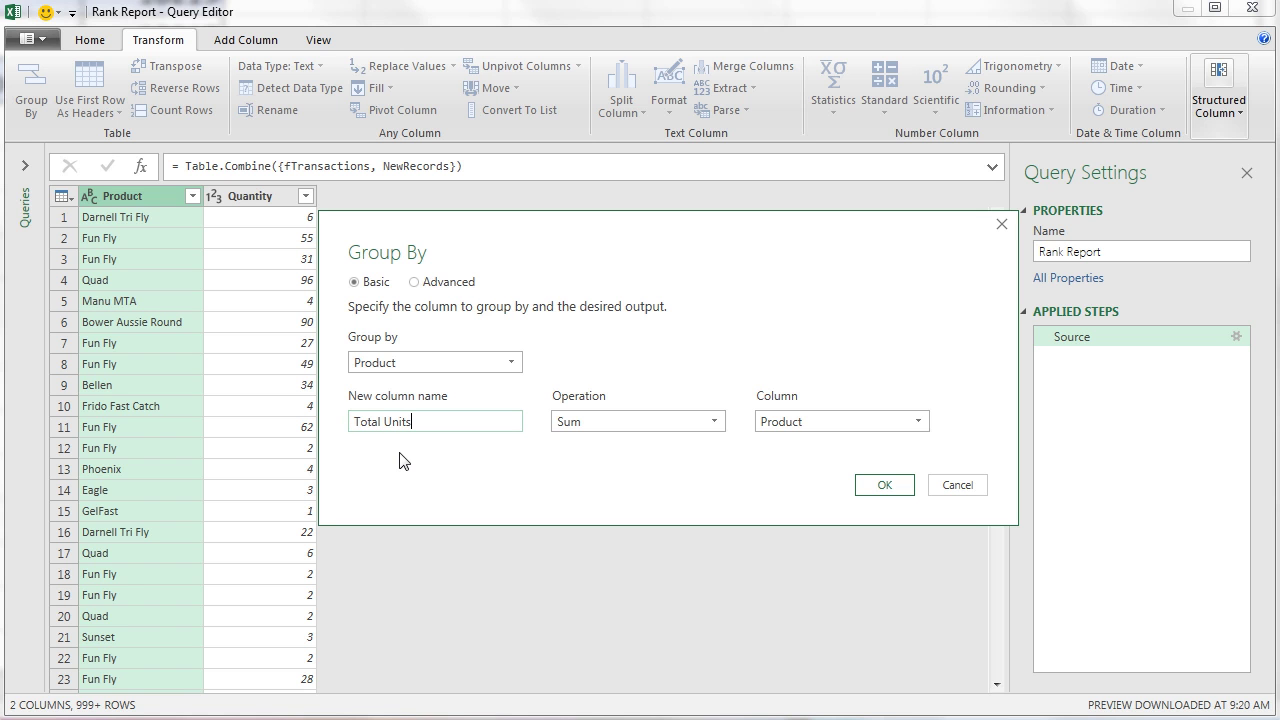
pyautogui.click(831, 419)
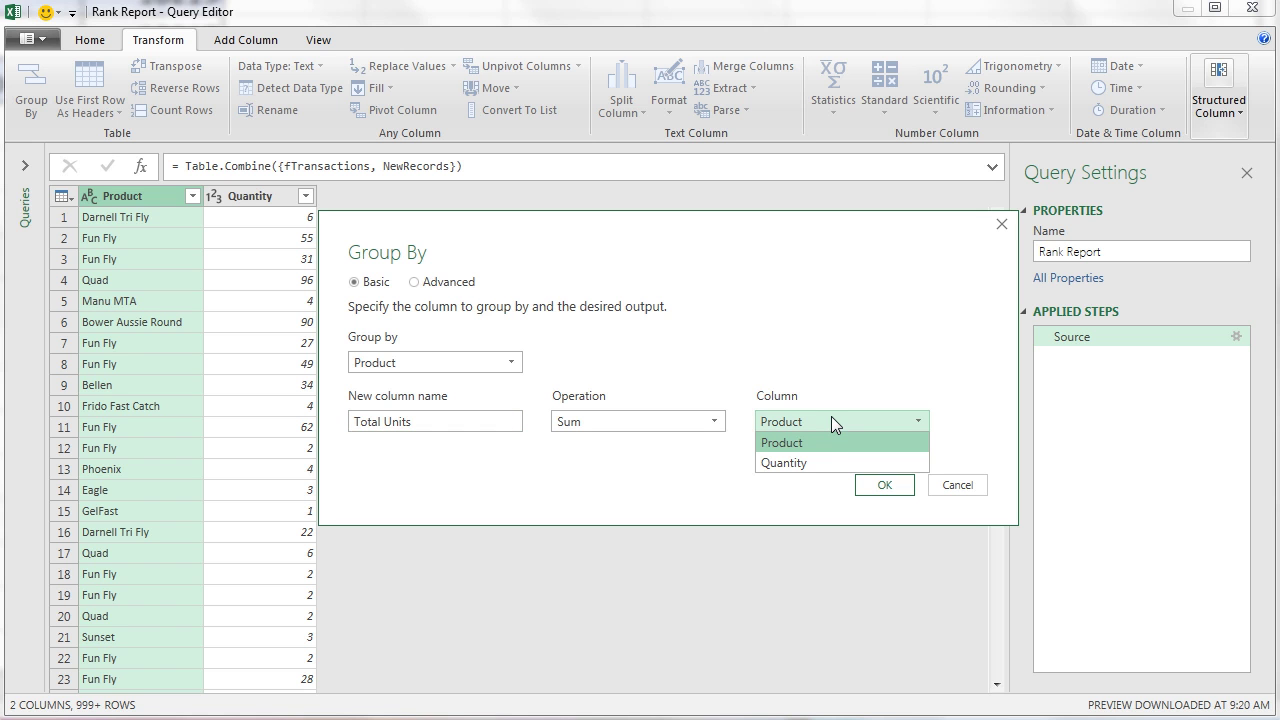
pyautogui.click(812, 462)
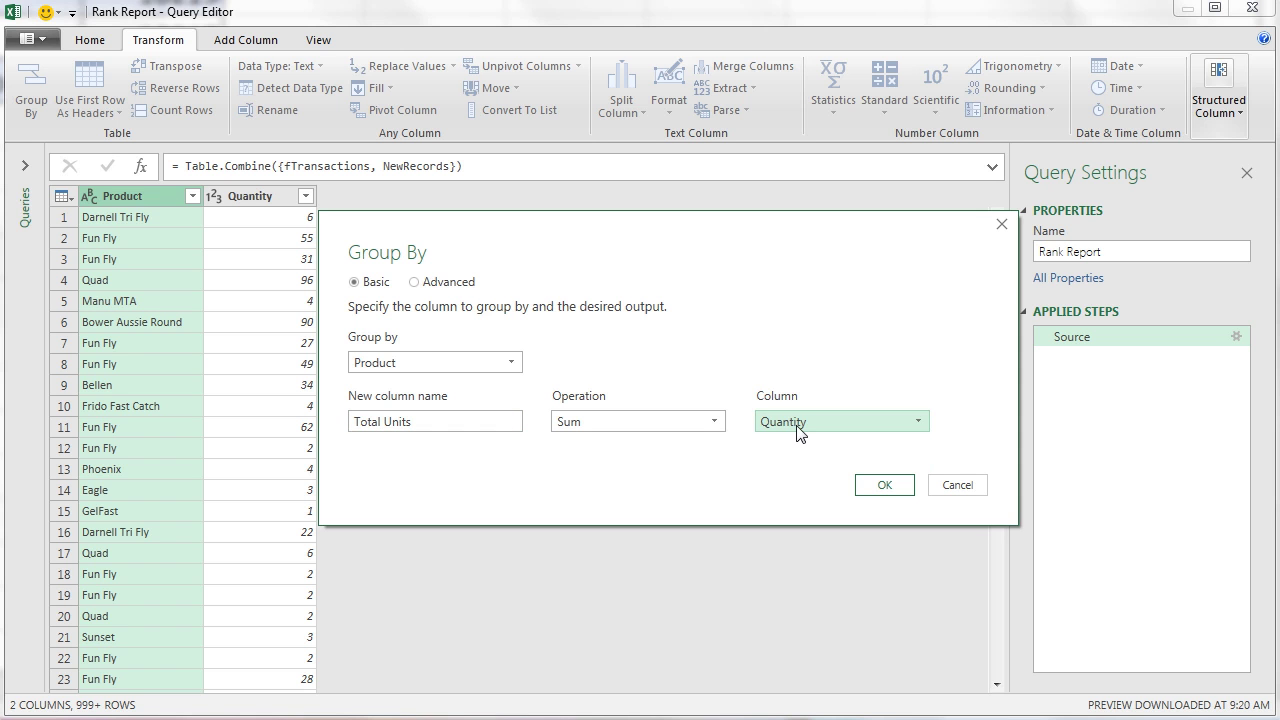
pyautogui.click(880, 486)
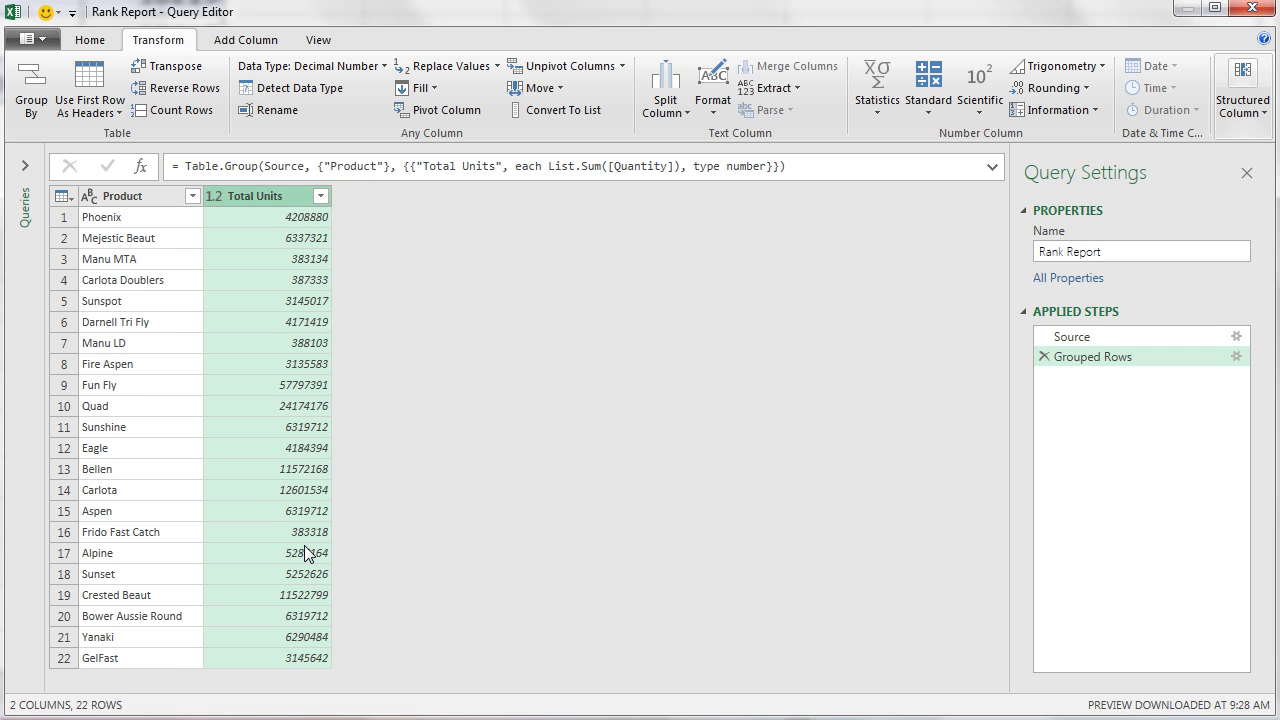
# Step: Sort Total Units in descending order and add an index column starting from 1
pyautogui.click(320, 198)
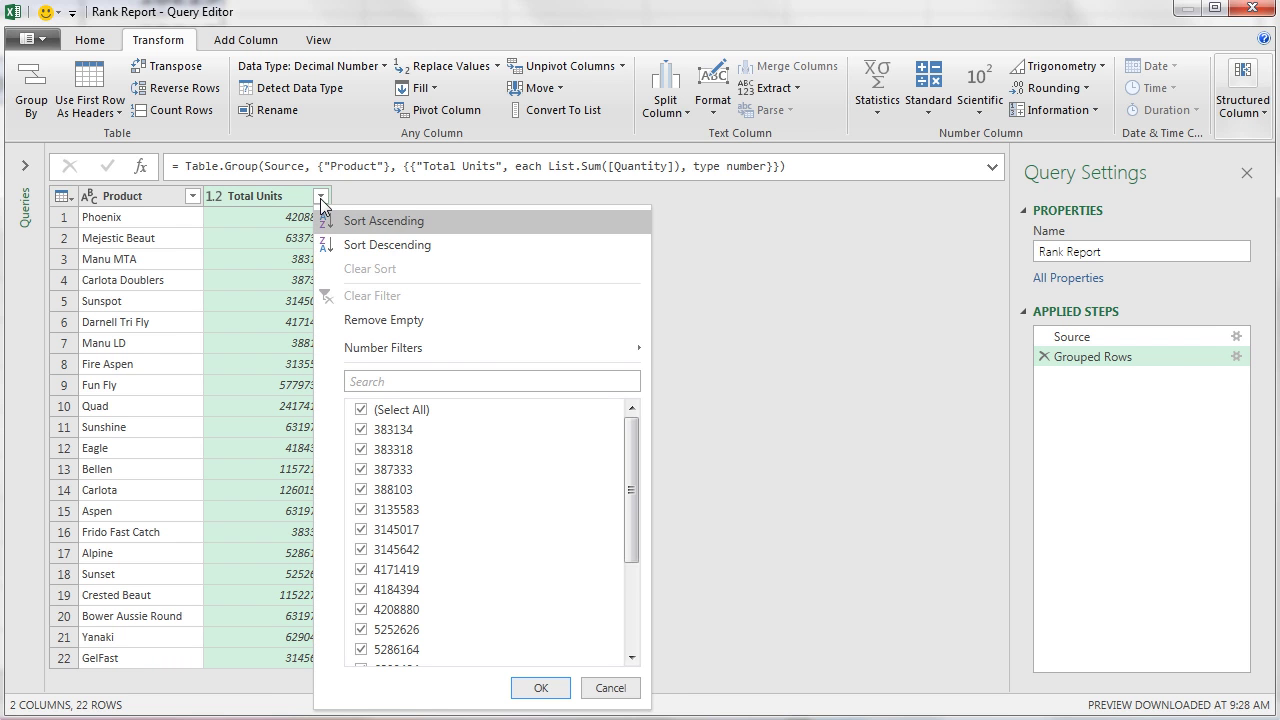
pyautogui.click(364, 252)
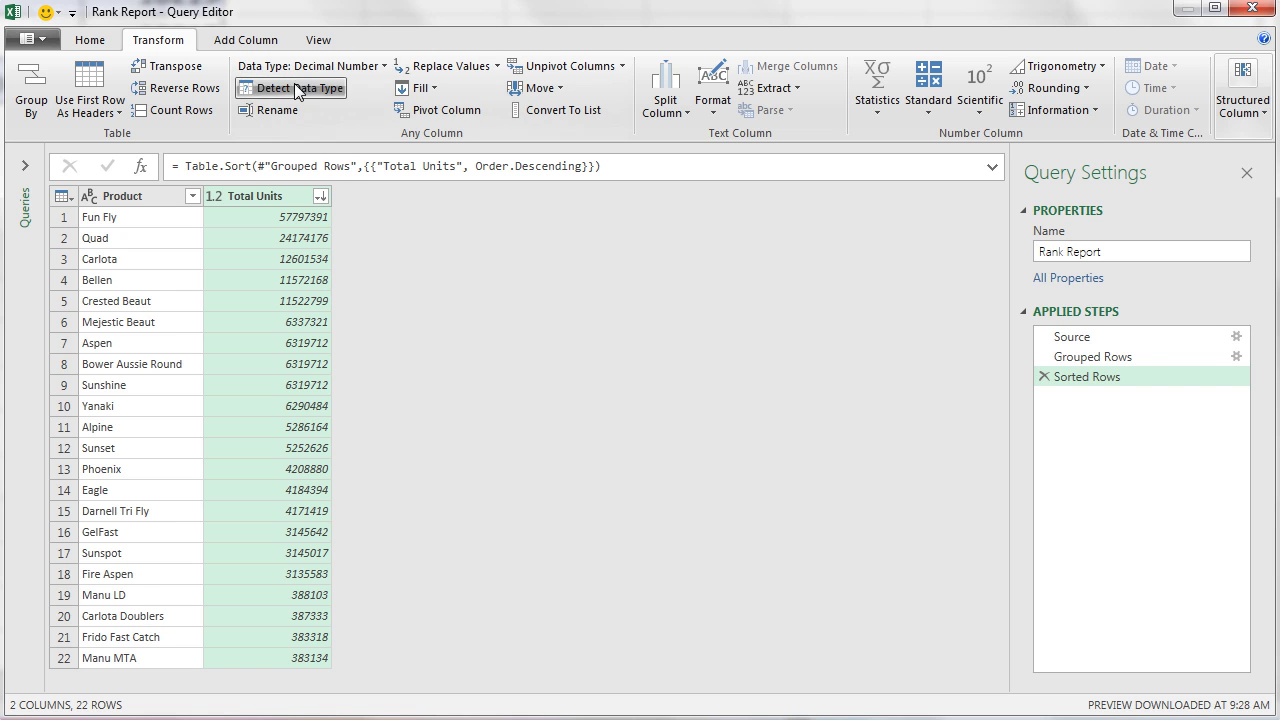
pyautogui.click(262, 46)
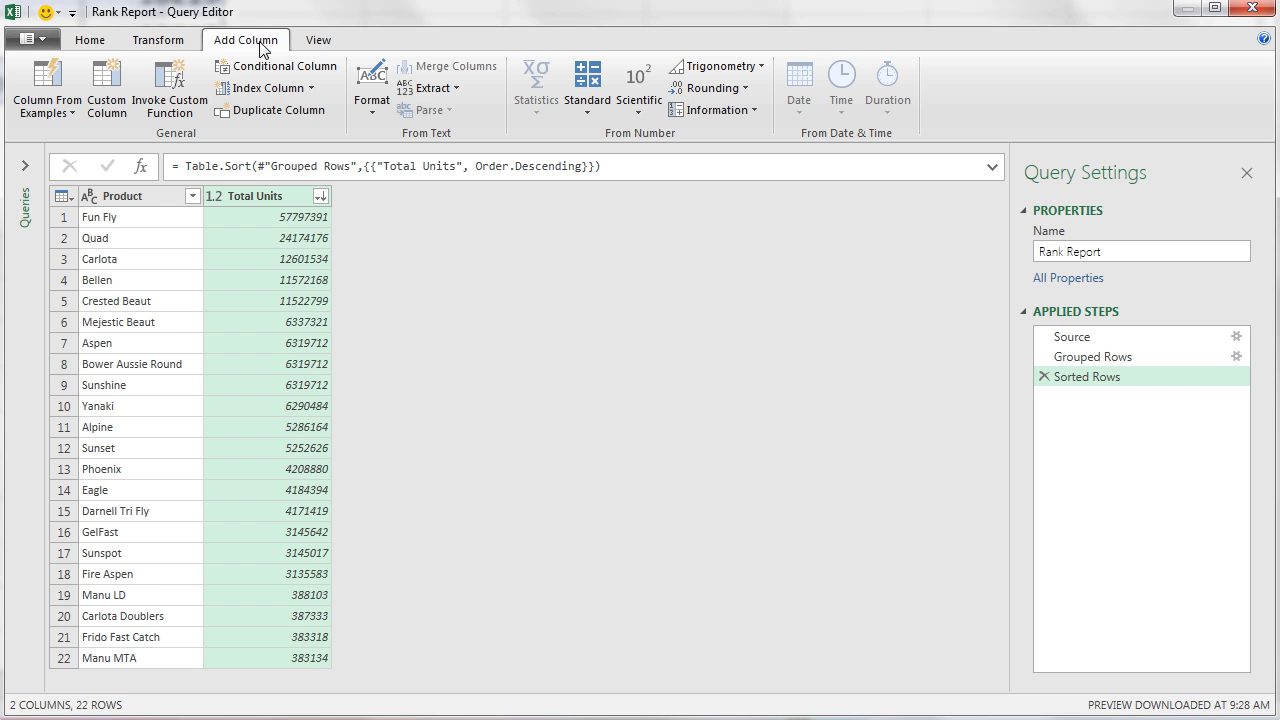
pyautogui.click(311, 89)
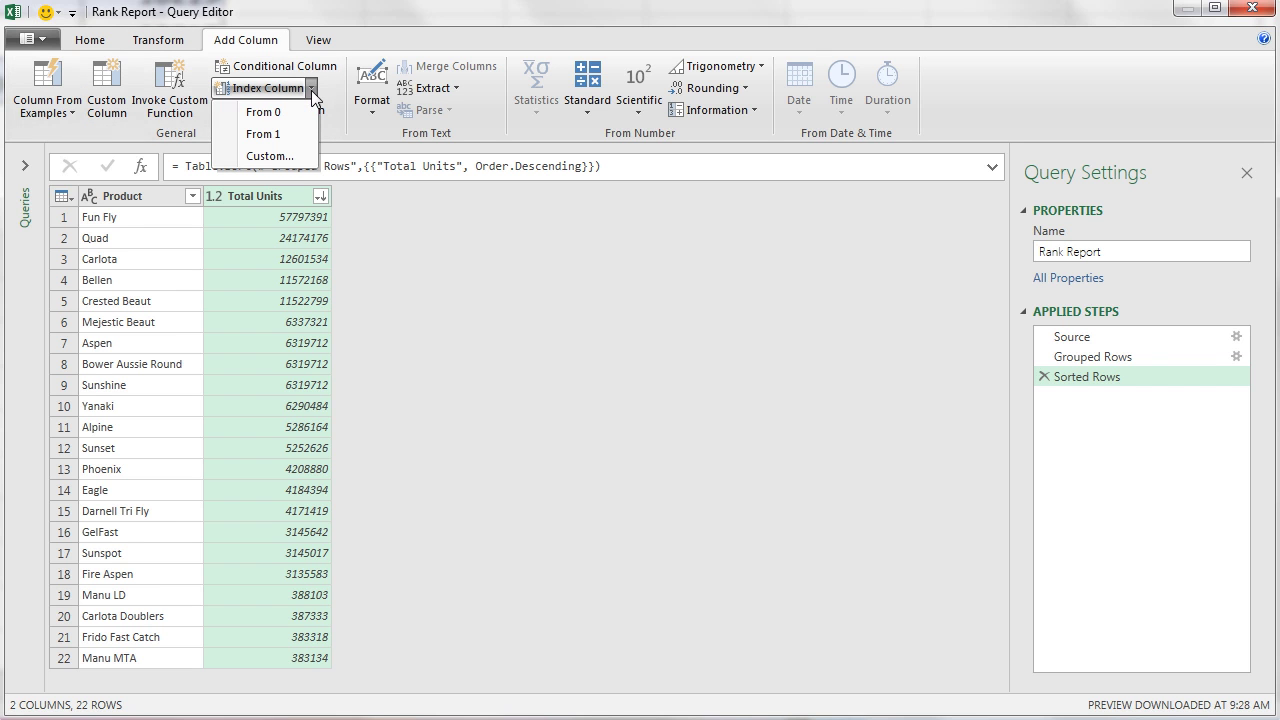
pyautogui.click(281, 140)
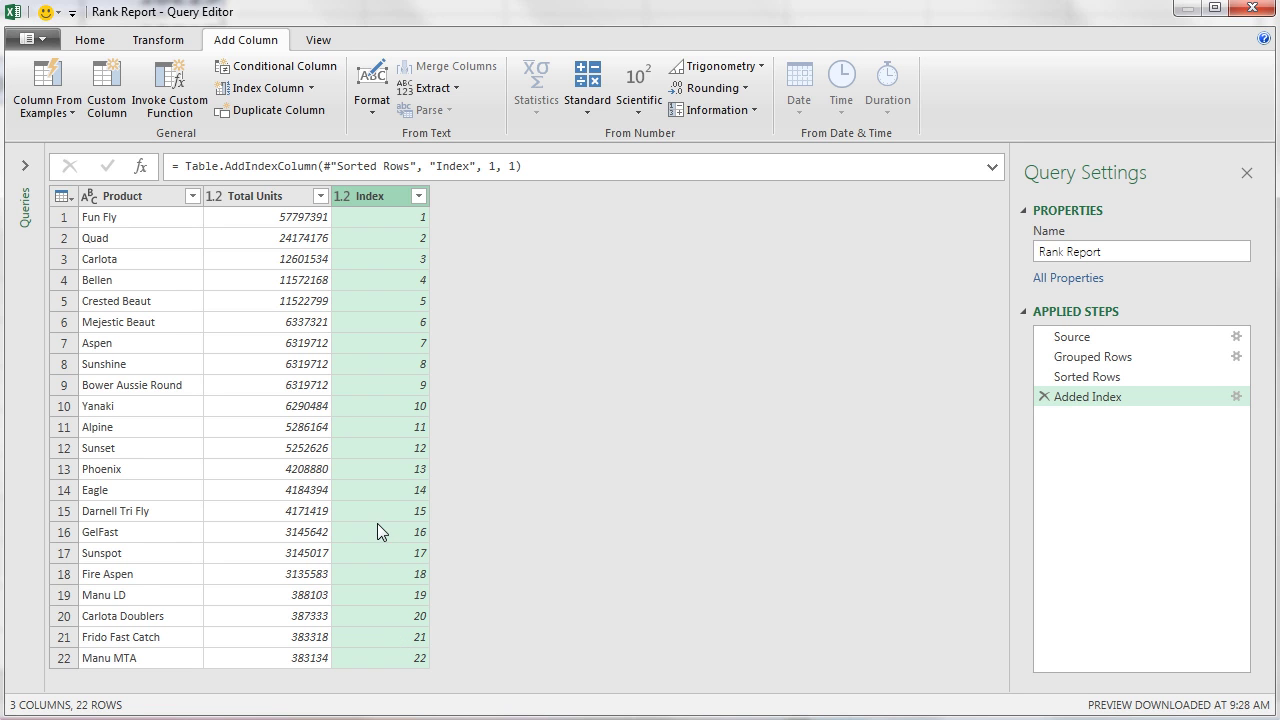
# Step: Close the query editor and load the Rank Report query as a table on a new worksheet
pyautogui.click(110, 47)
pyautogui.click(44, 113)
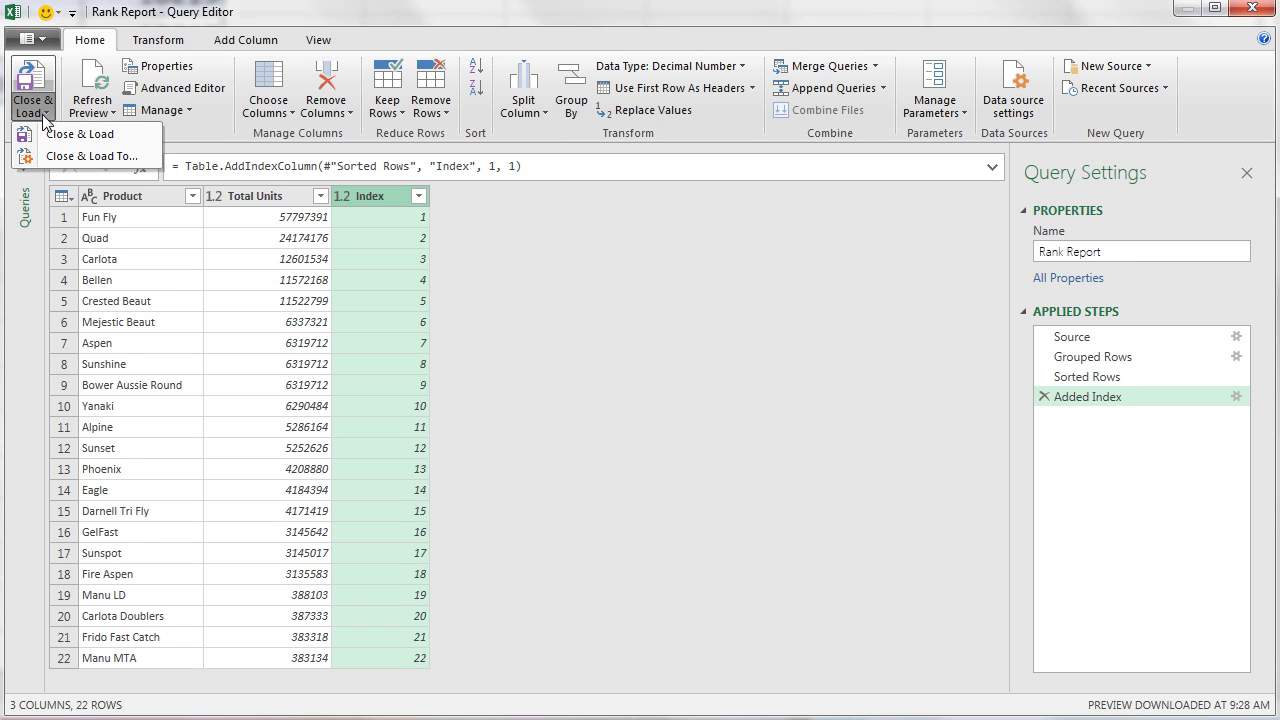
pyautogui.click(90, 156)
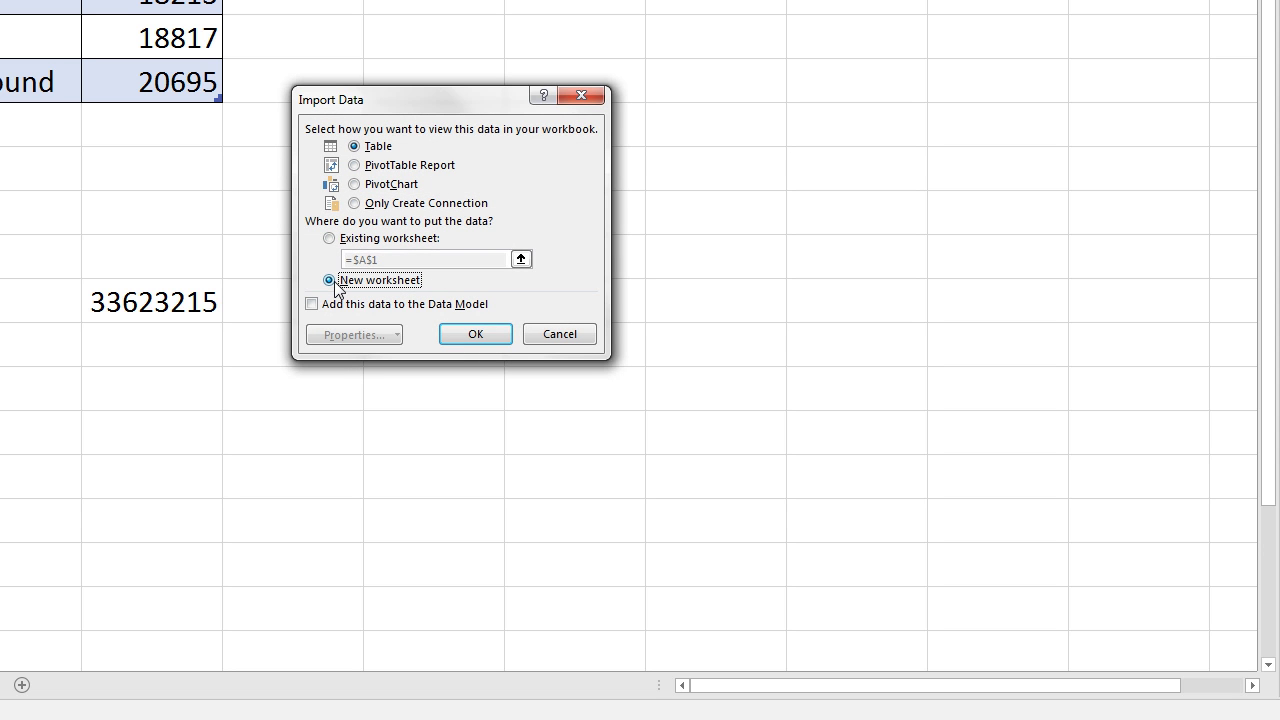
pyautogui.click(504, 332)
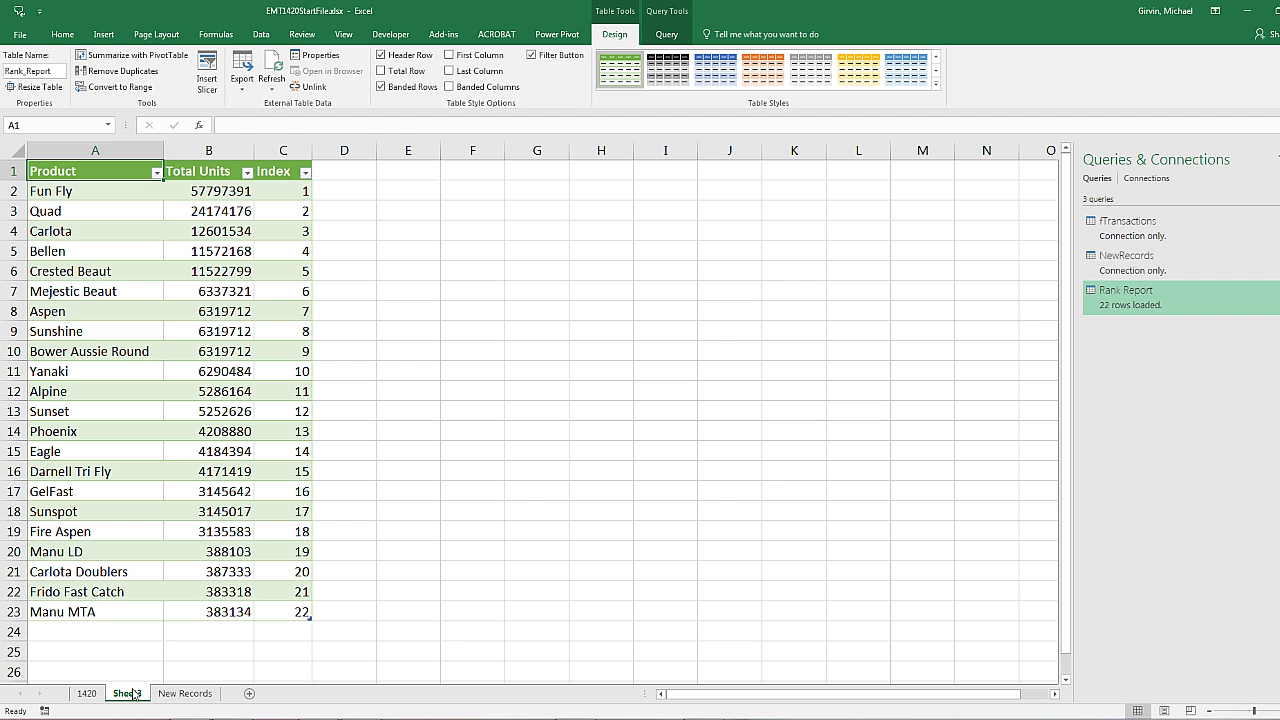
# Step: Rename the worksheet holding the loaded query table as Rank Report
pyautogui.doubleClick(133, 693)
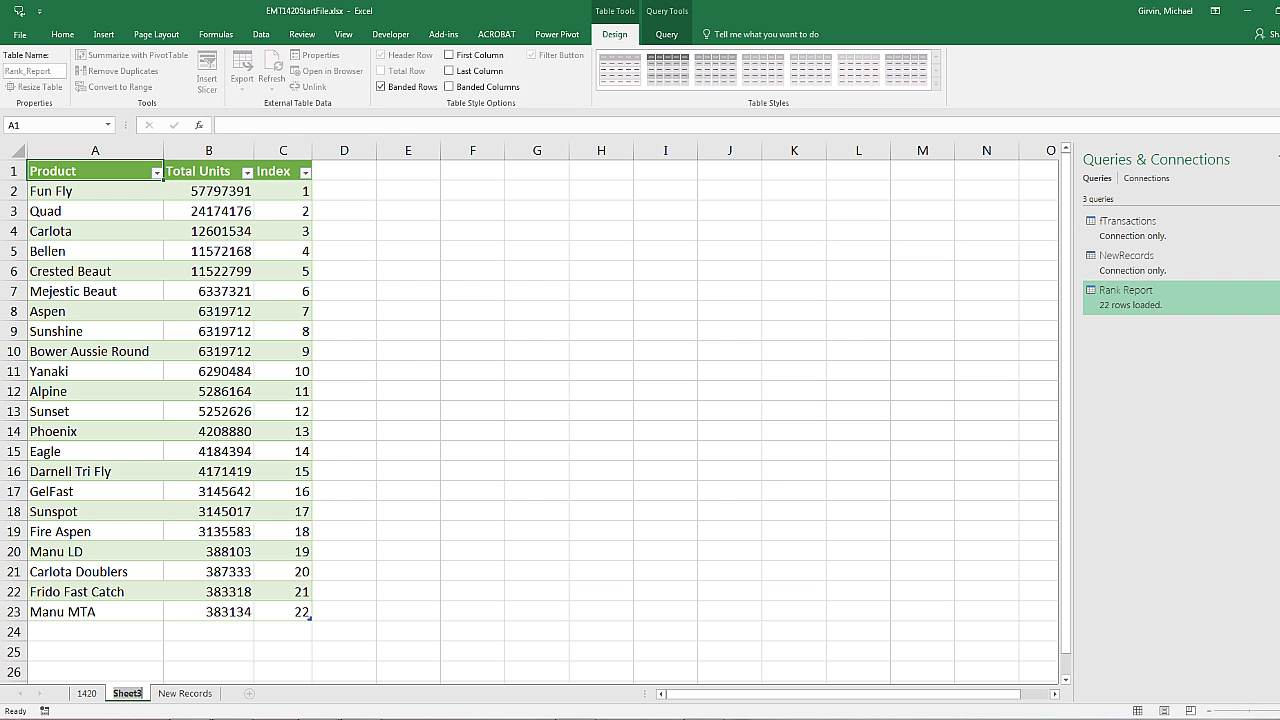
pyautogui.write('Rank Report')
pyautogui.press('Return')
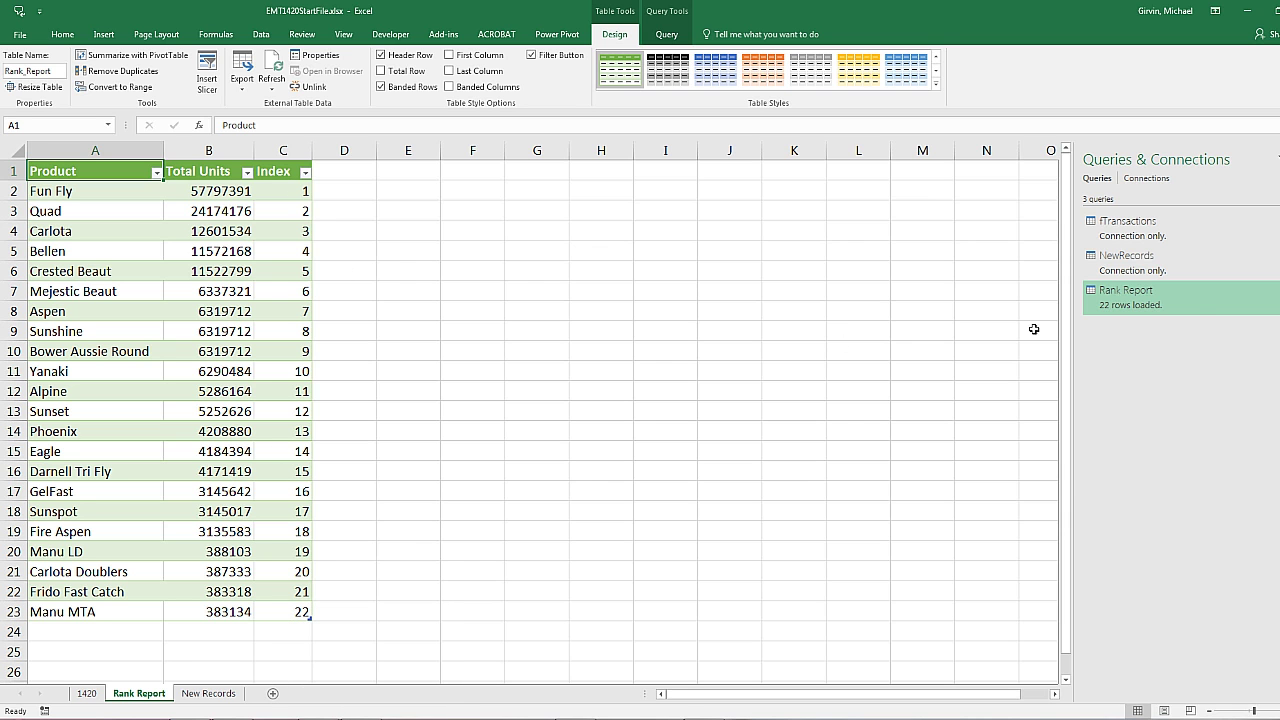
# Step: Preview the queries and compare the total units and index values of Aspen, Sunshine and Bower Aussie Round
pyautogui.moveTo(1143, 307)
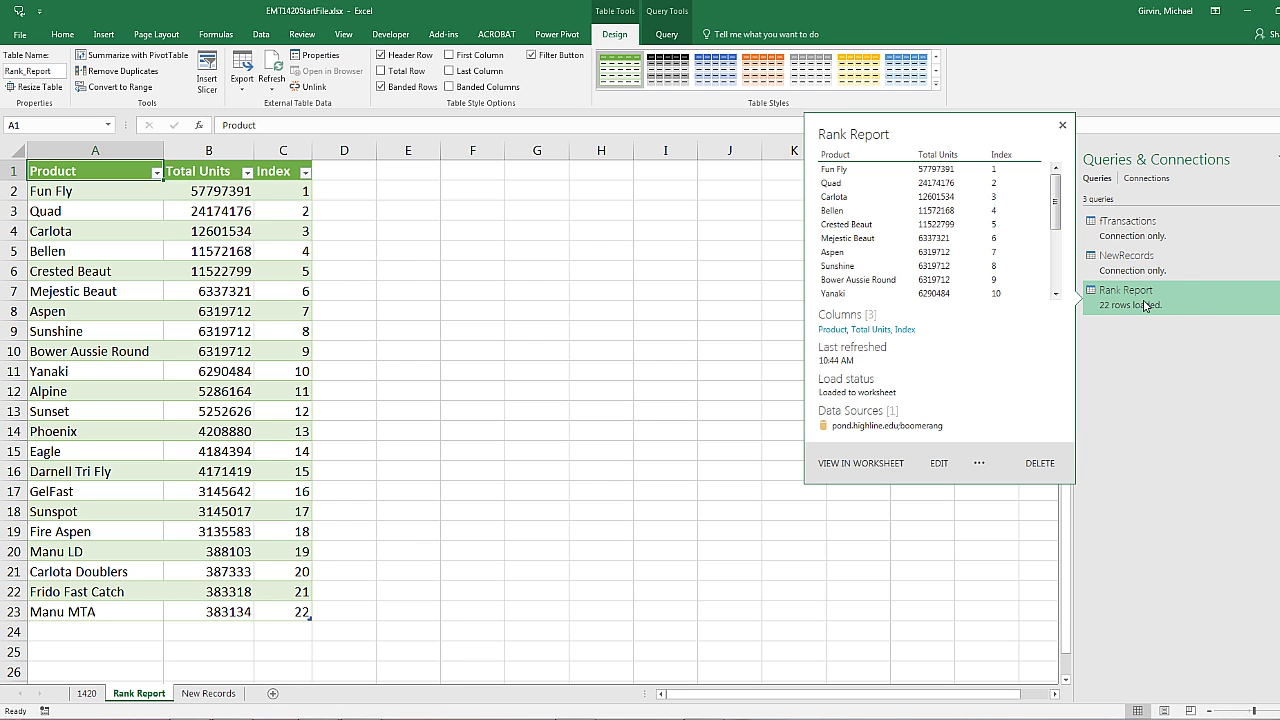
pyautogui.moveTo(1152, 232)
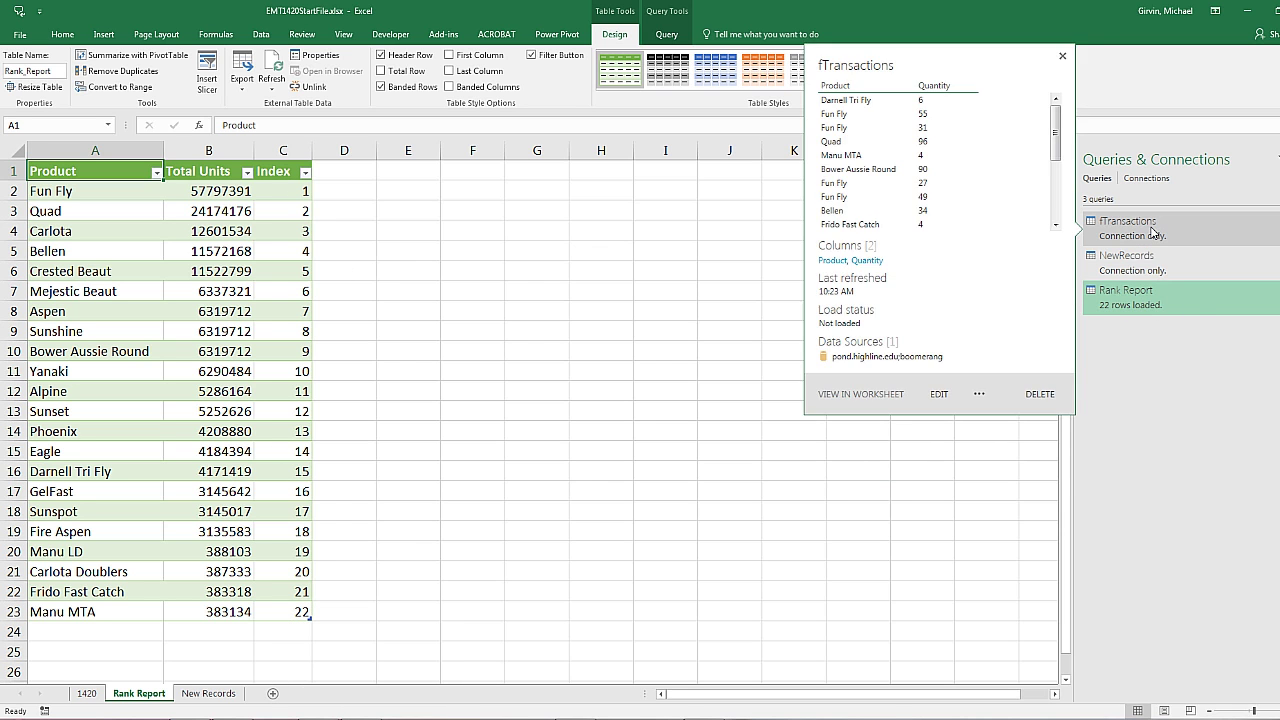
pyautogui.moveTo(1205, 298)
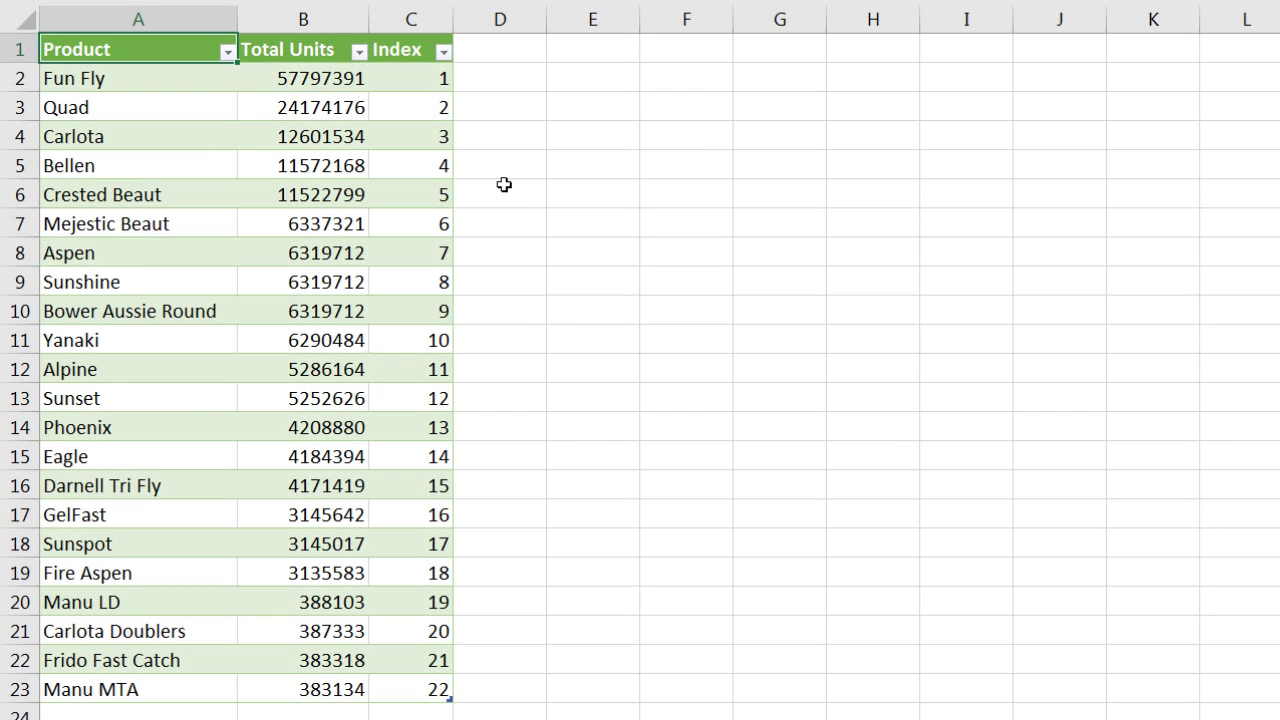
pyautogui.click(79, 311)
pyautogui.moveTo(114, 253); pyautogui.dragTo(430, 311)
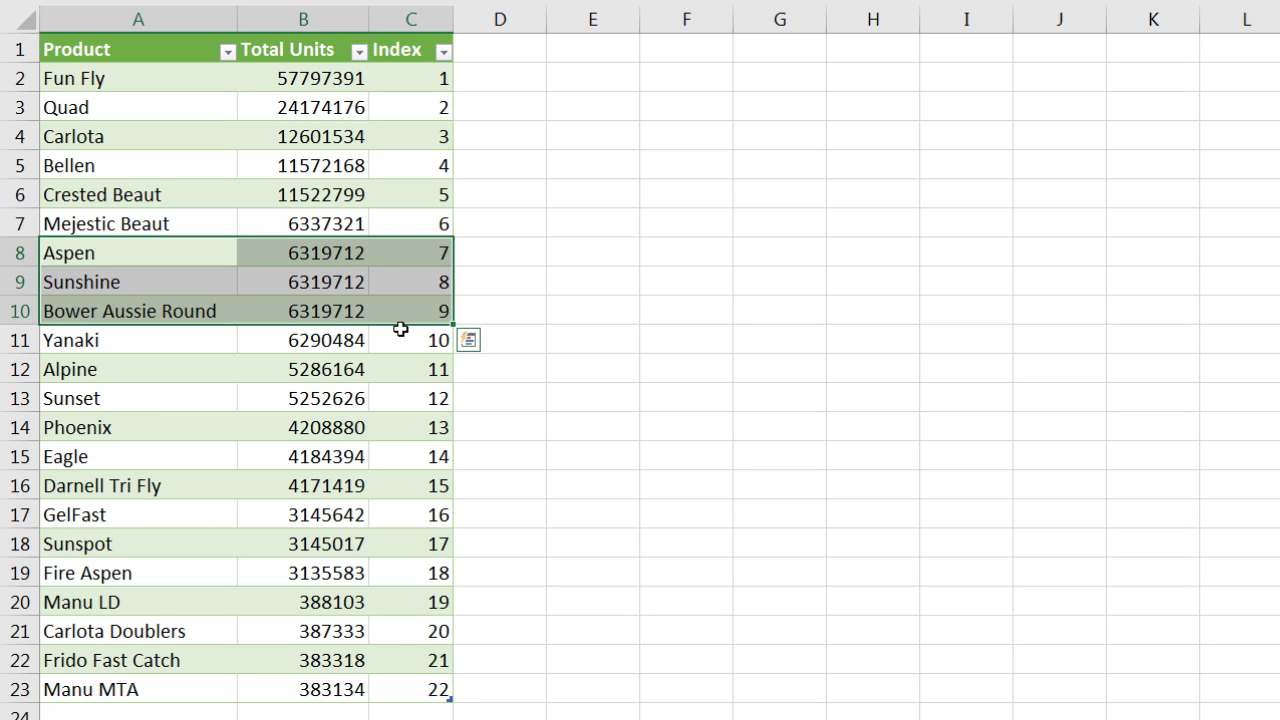
pyautogui.click(396, 257)
pyautogui.click(414, 282)
pyautogui.click(417, 312)
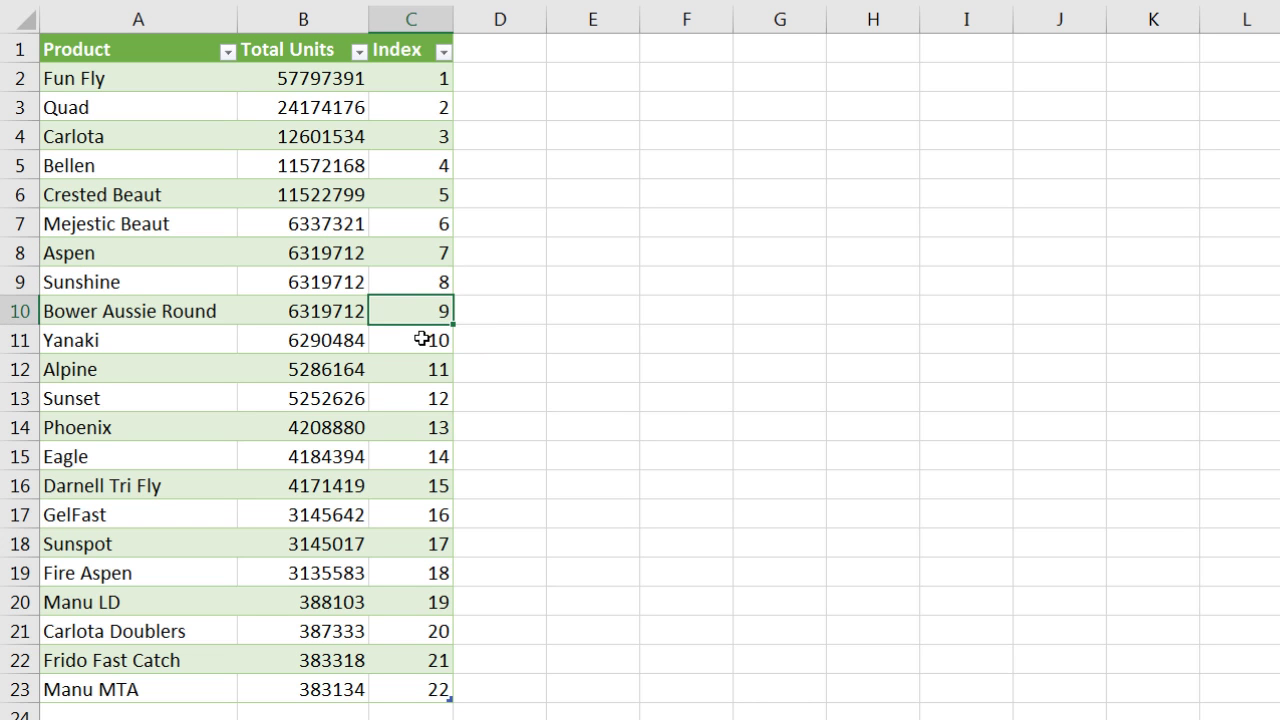
pyautogui.click(422, 340)
pyautogui.moveTo(104, 255); pyautogui.dragTo(455, 316)
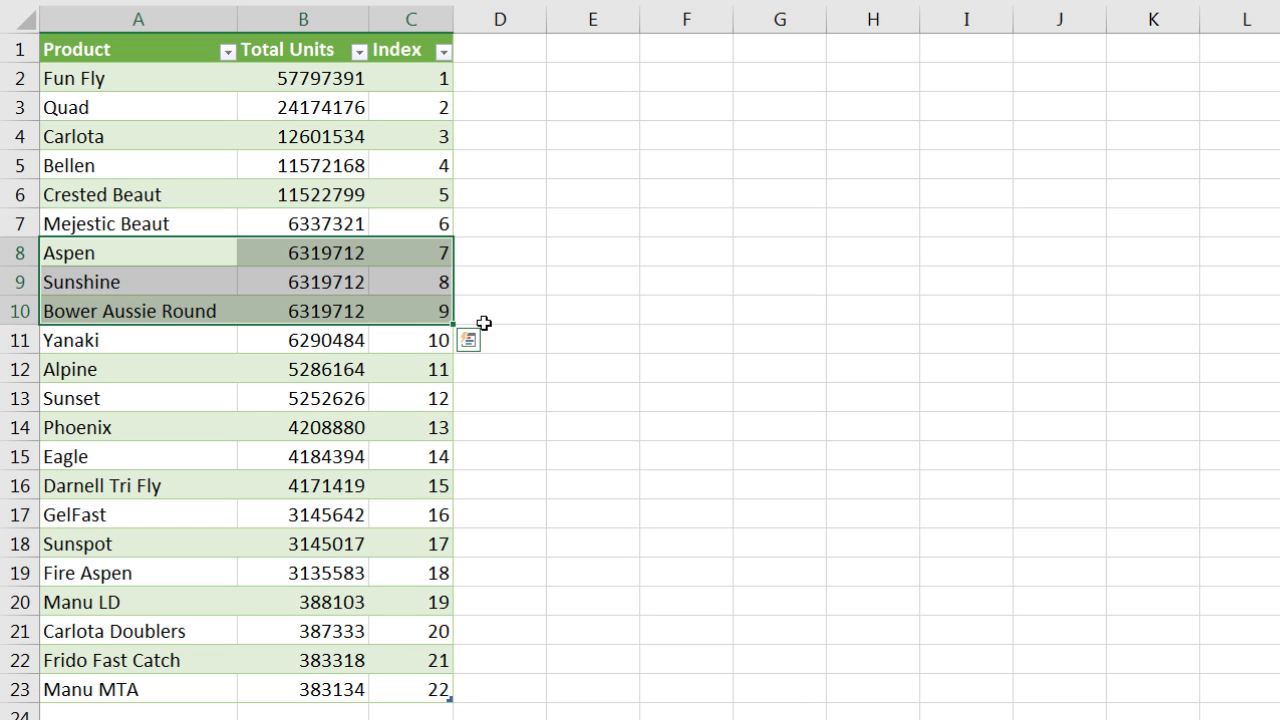
pyautogui.moveTo(88, 255); pyautogui.dragTo(348, 315)
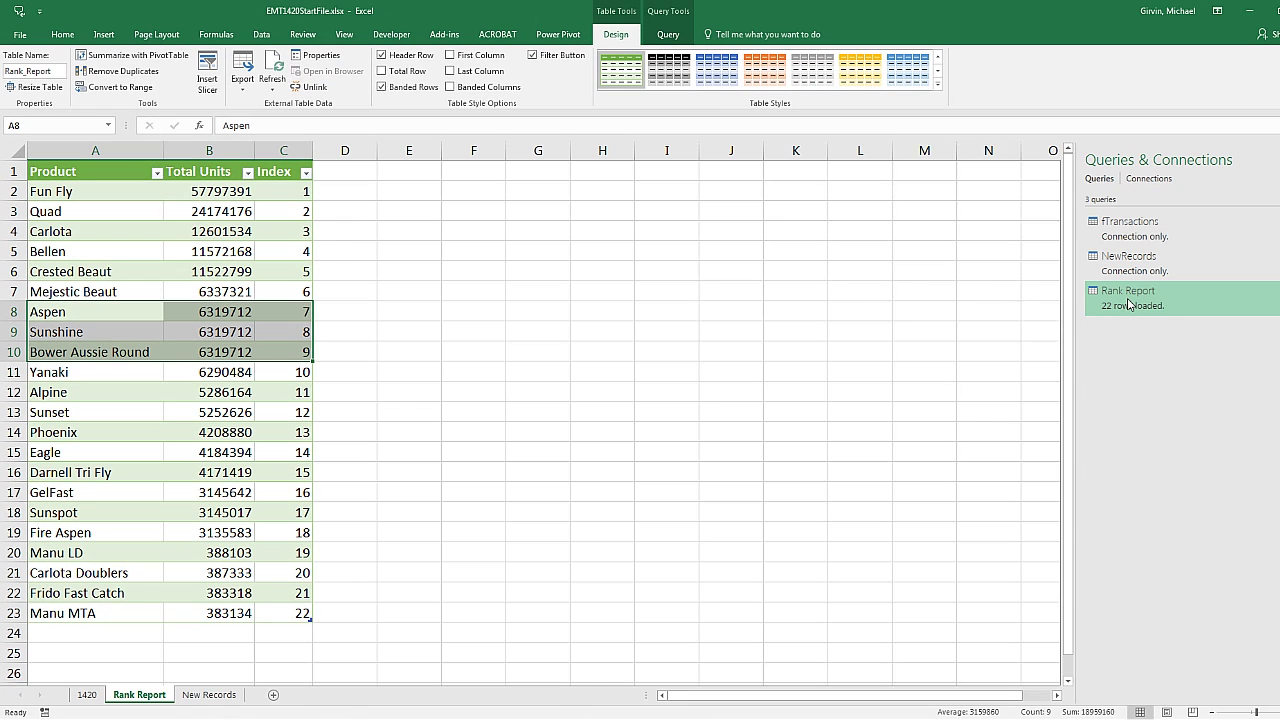
# Step: Reopen the Rank Report query for editing
pyautogui.moveTo(1128, 305)
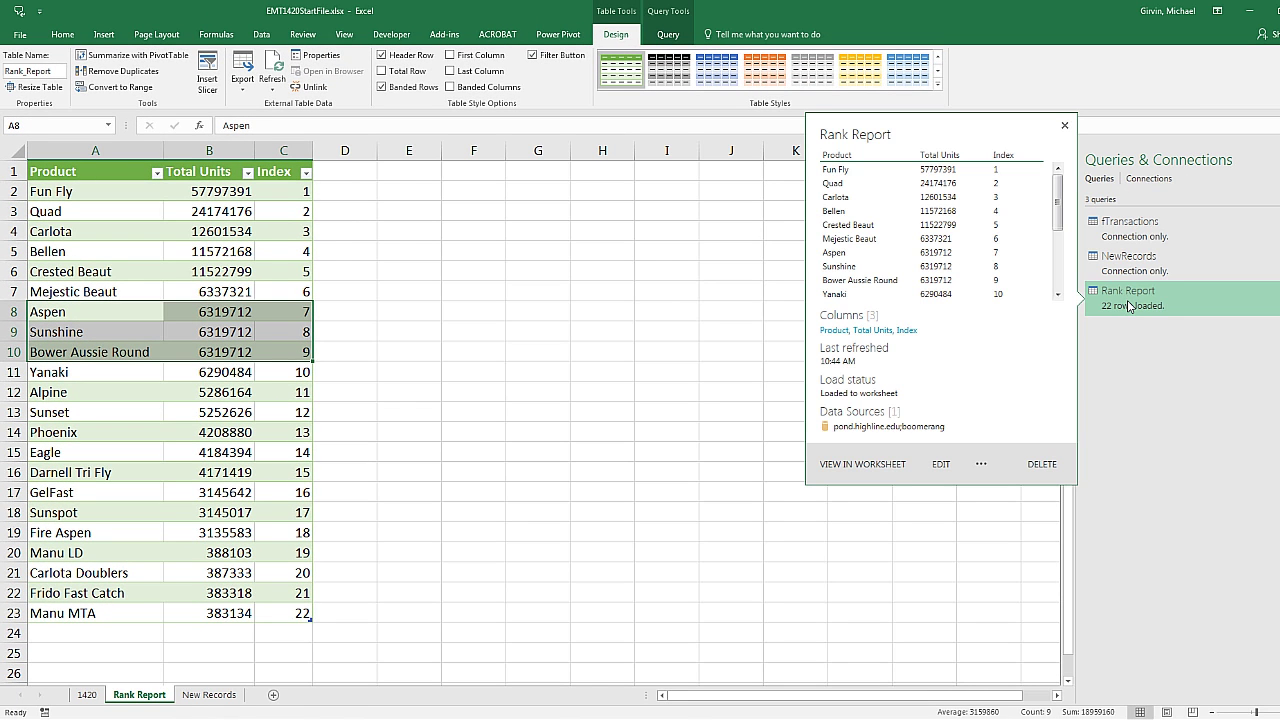
pyautogui.rightClick(1128, 305)
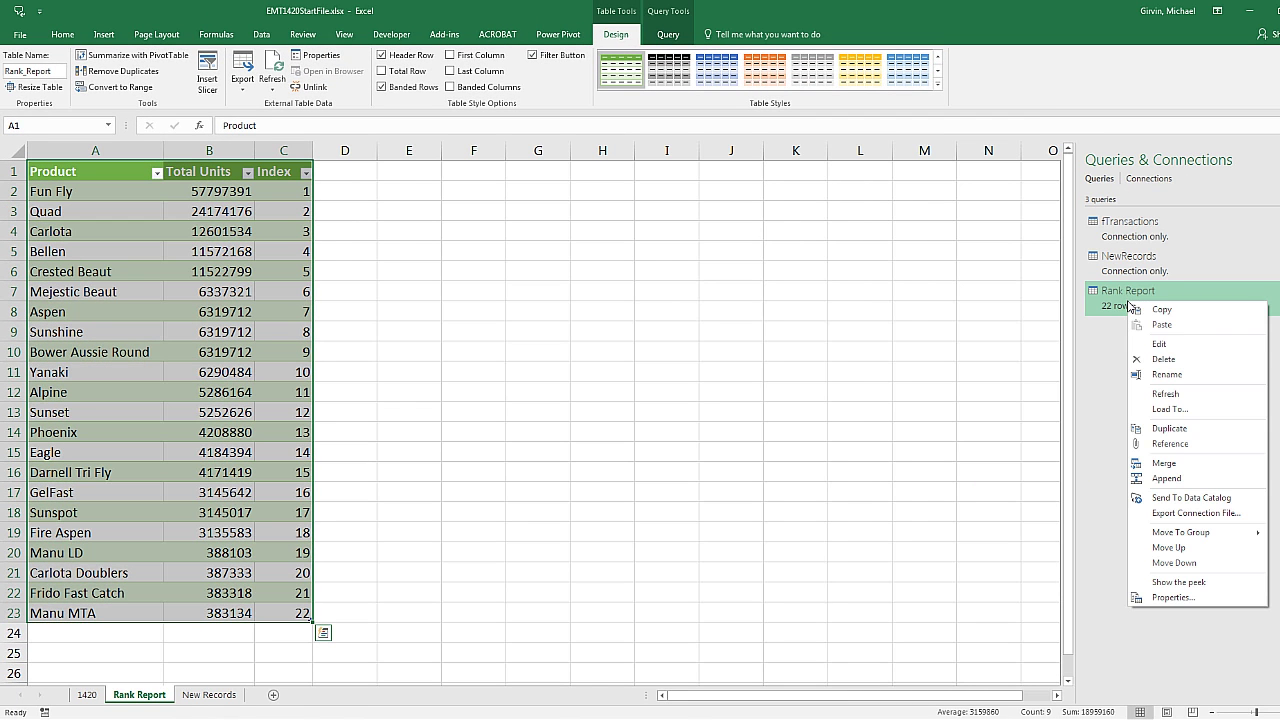
pyautogui.click(1163, 344)
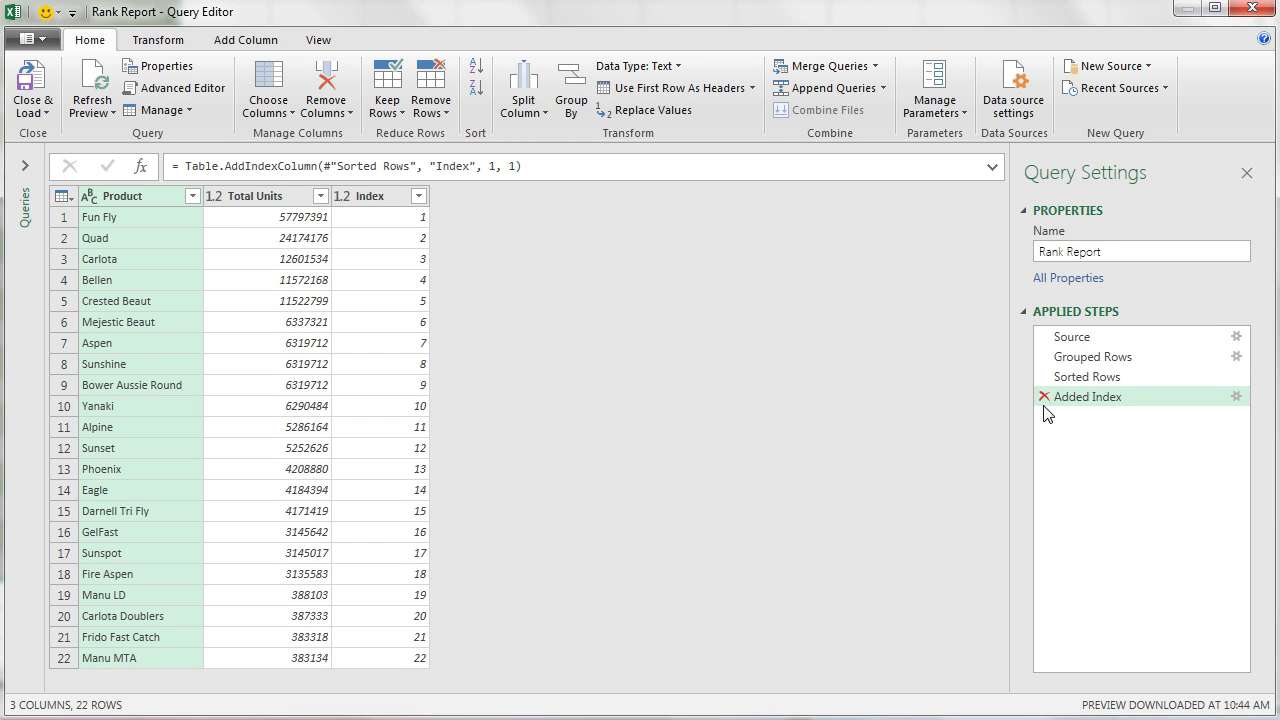
# Step: Rename the index column to StartRank within the Added Index step's formula
pyautogui.click(1100, 408)
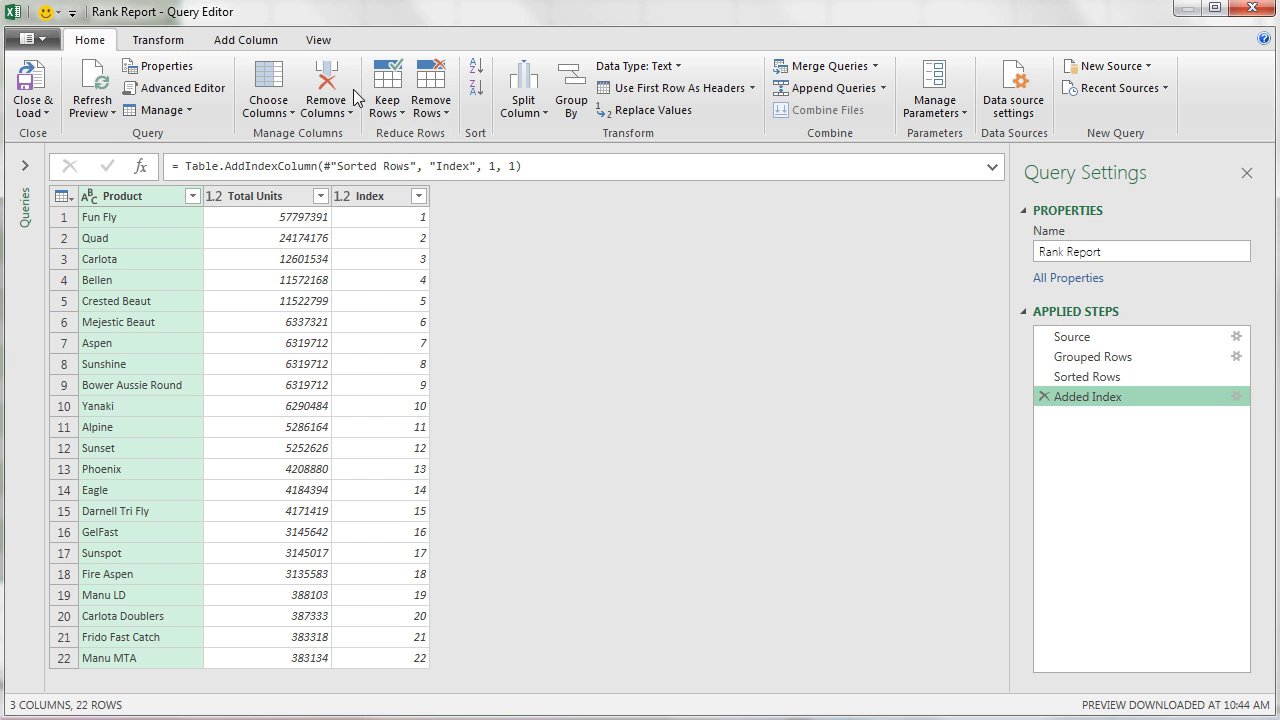
pyautogui.click(318, 40)
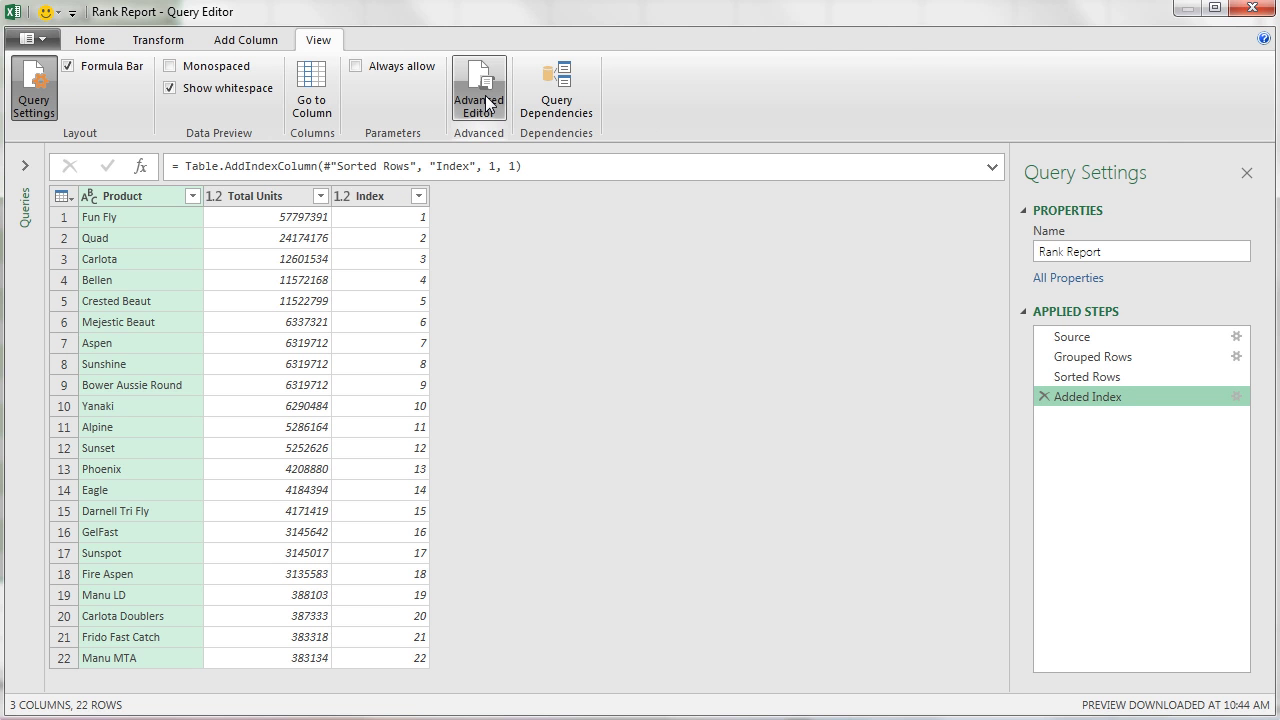
pyautogui.click(89, 40)
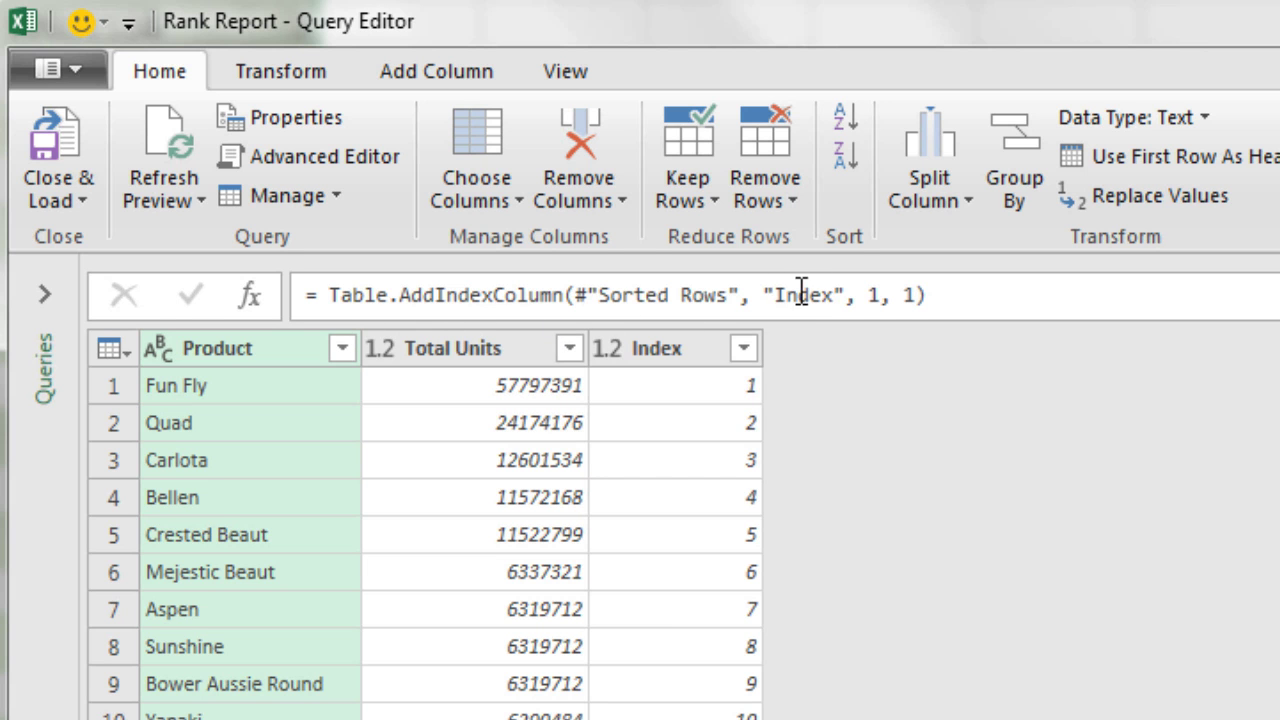
pyautogui.moveTo(776, 295); pyautogui.dragTo(838, 298)
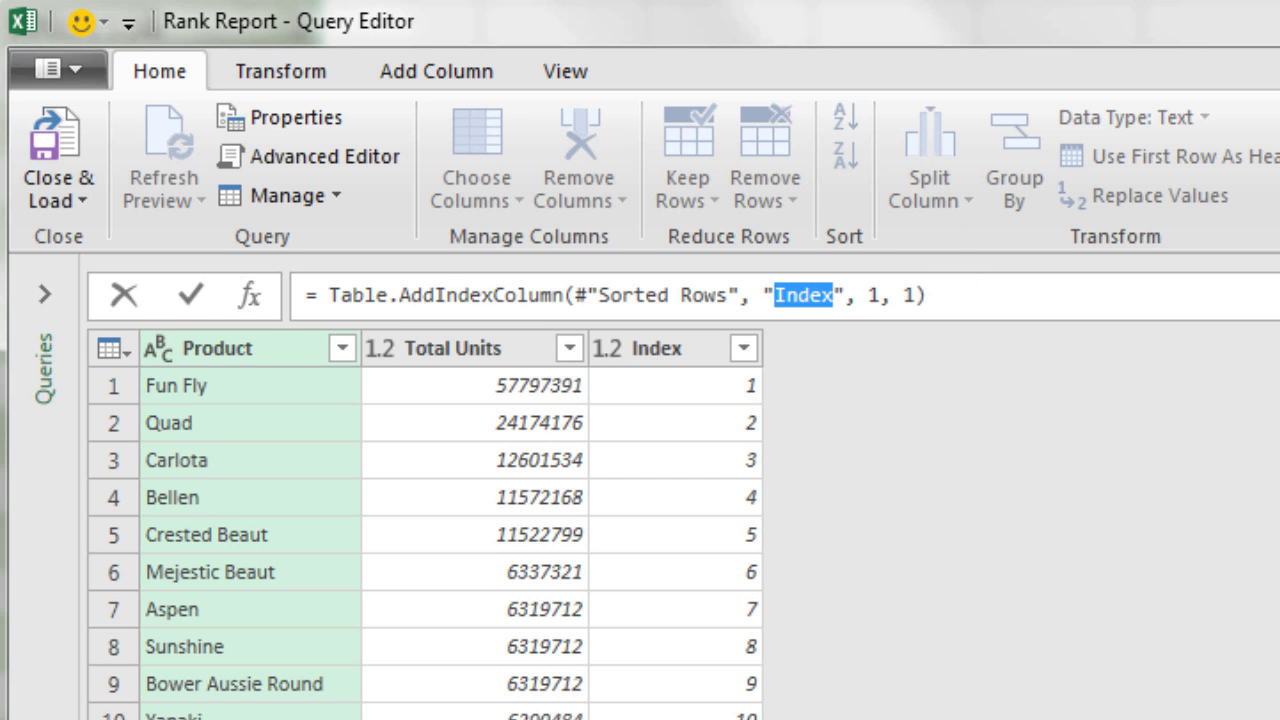
pyautogui.write('StartRan')
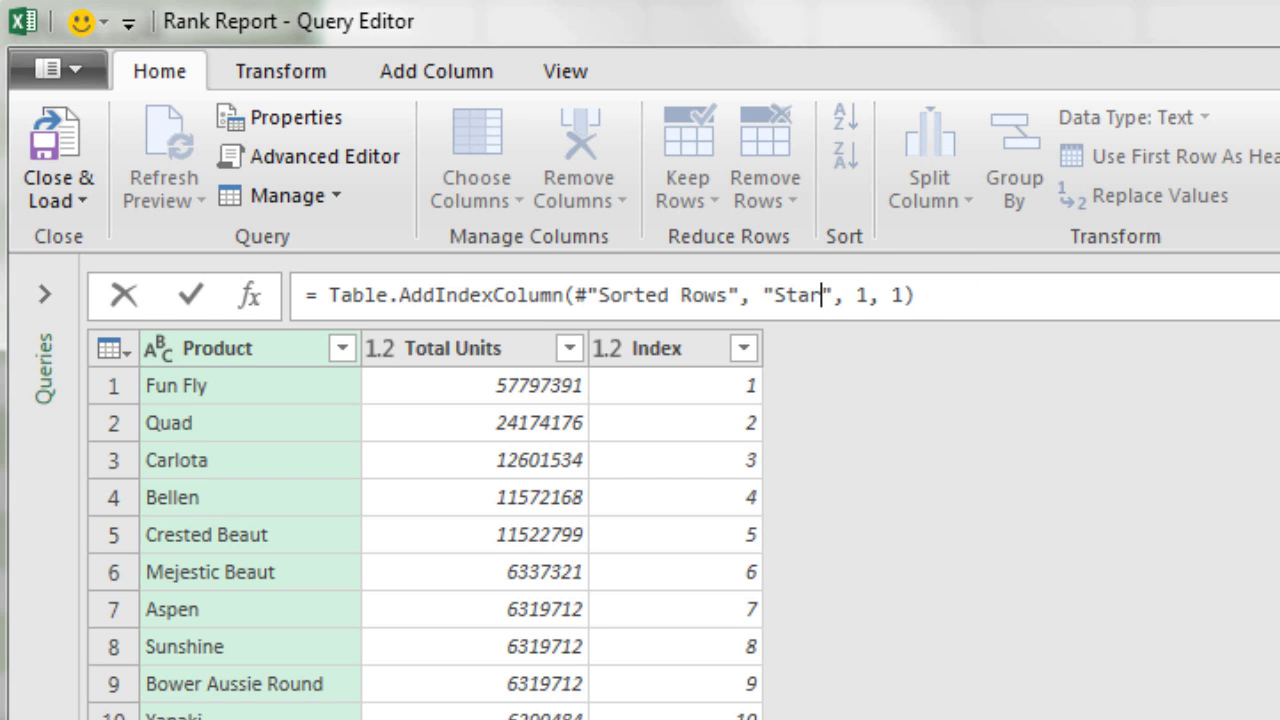
pyautogui.write('k')
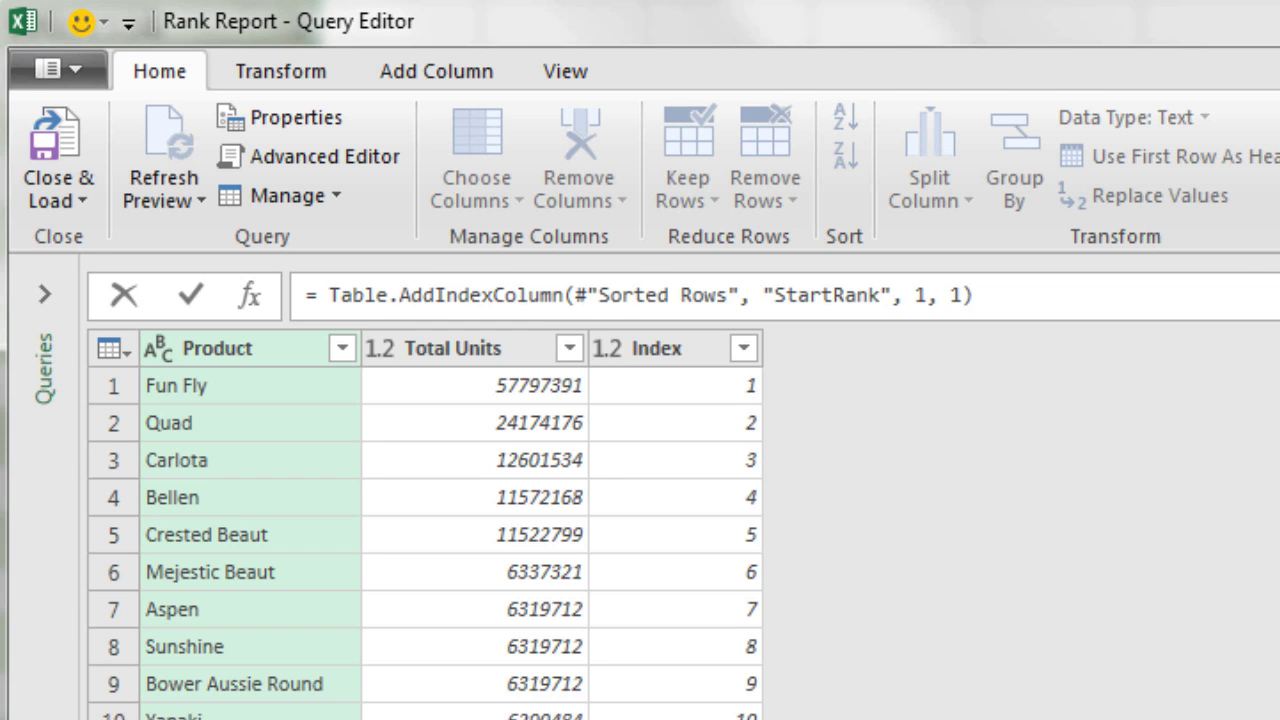
pyautogui.press('Return')
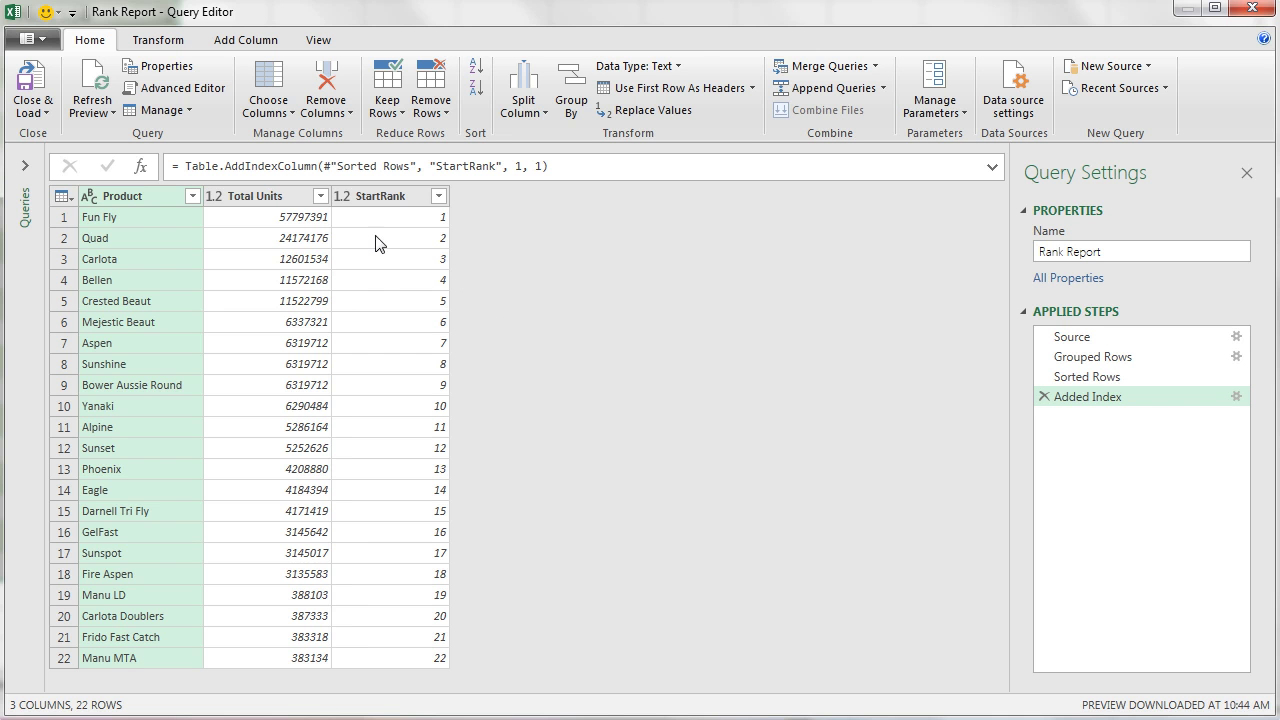
# Step: Group the table by Total Units with an All Rows operation into a new column named Records
pyautogui.click(270, 205)
pyautogui.rightClick(270, 205)
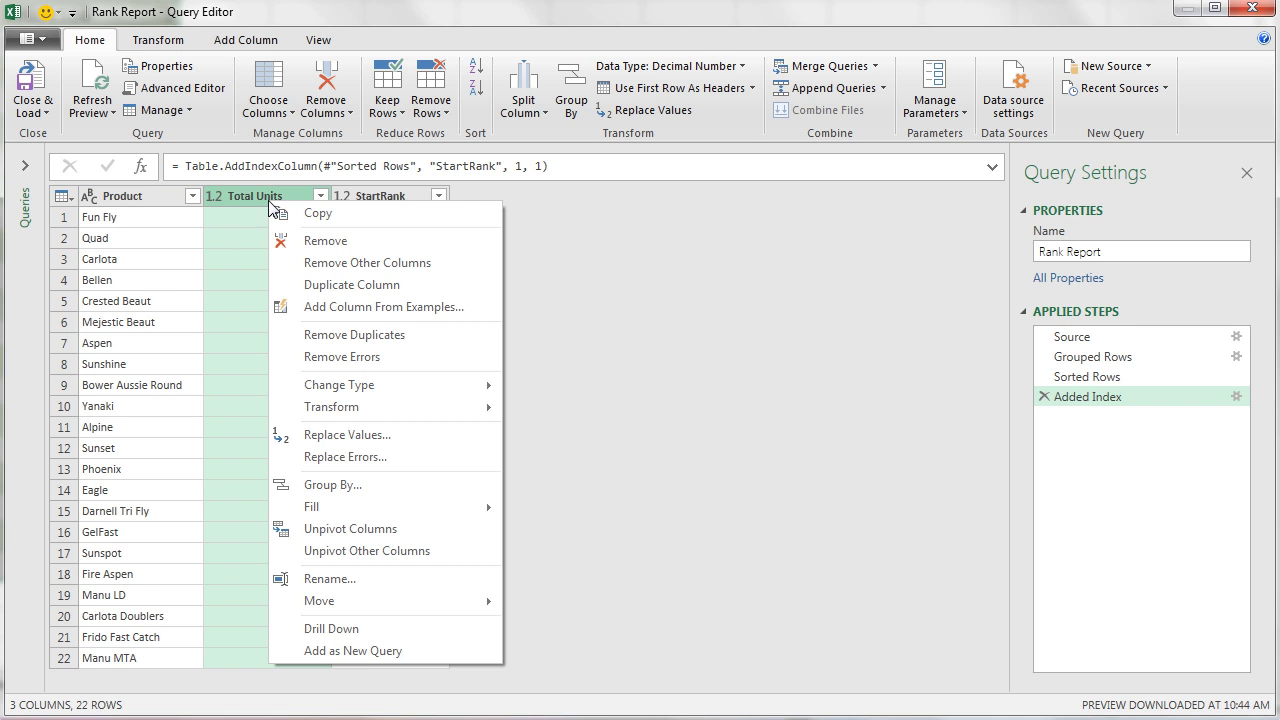
pyautogui.click(320, 485)
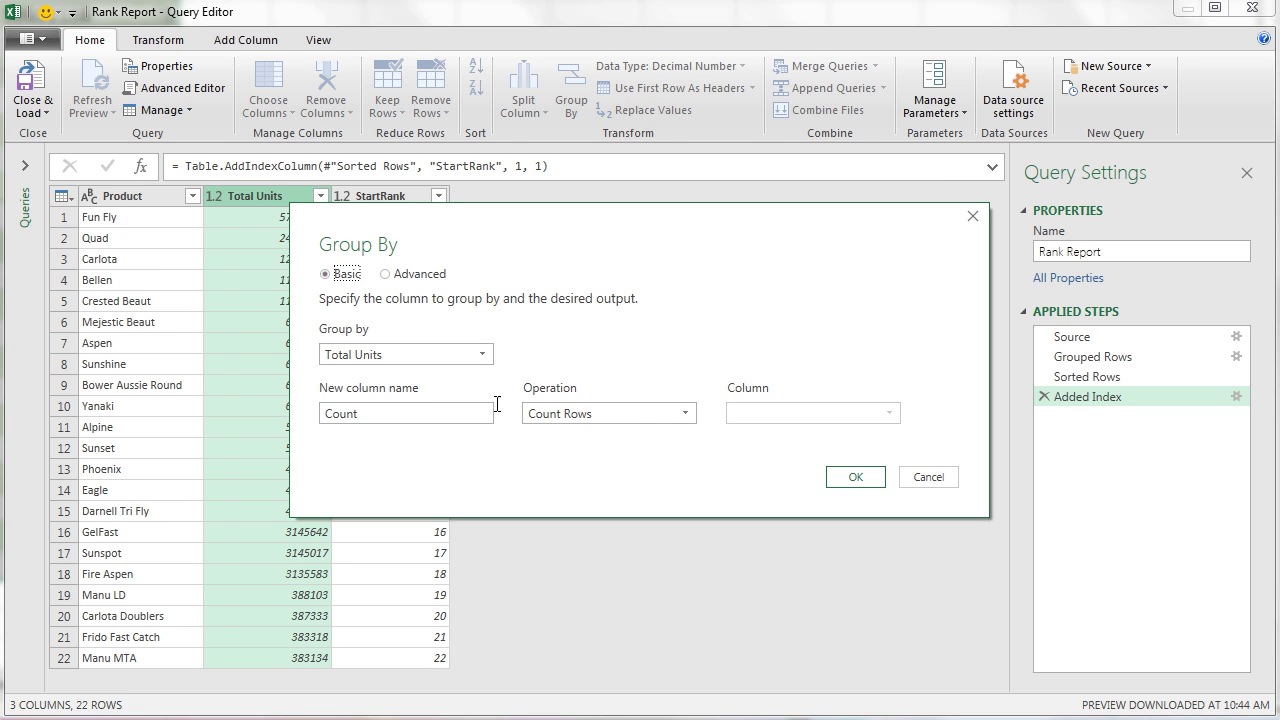
pyautogui.click(687, 418)
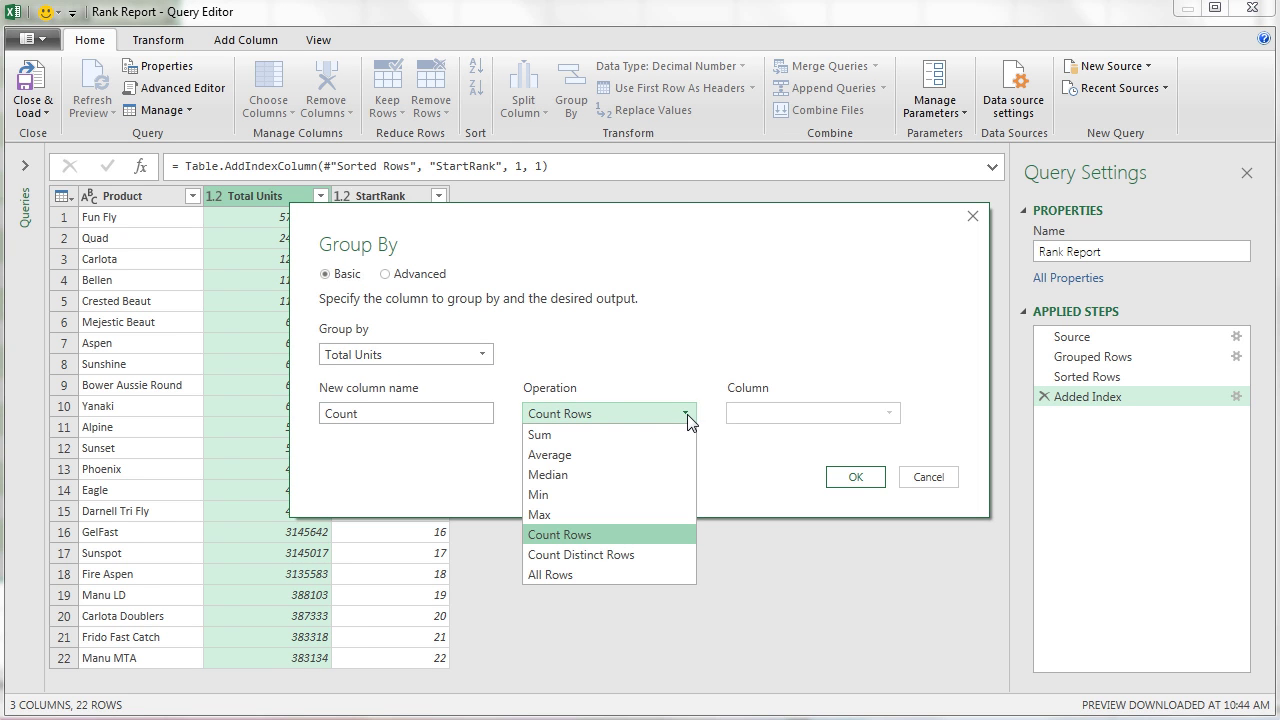
pyautogui.click(558, 577)
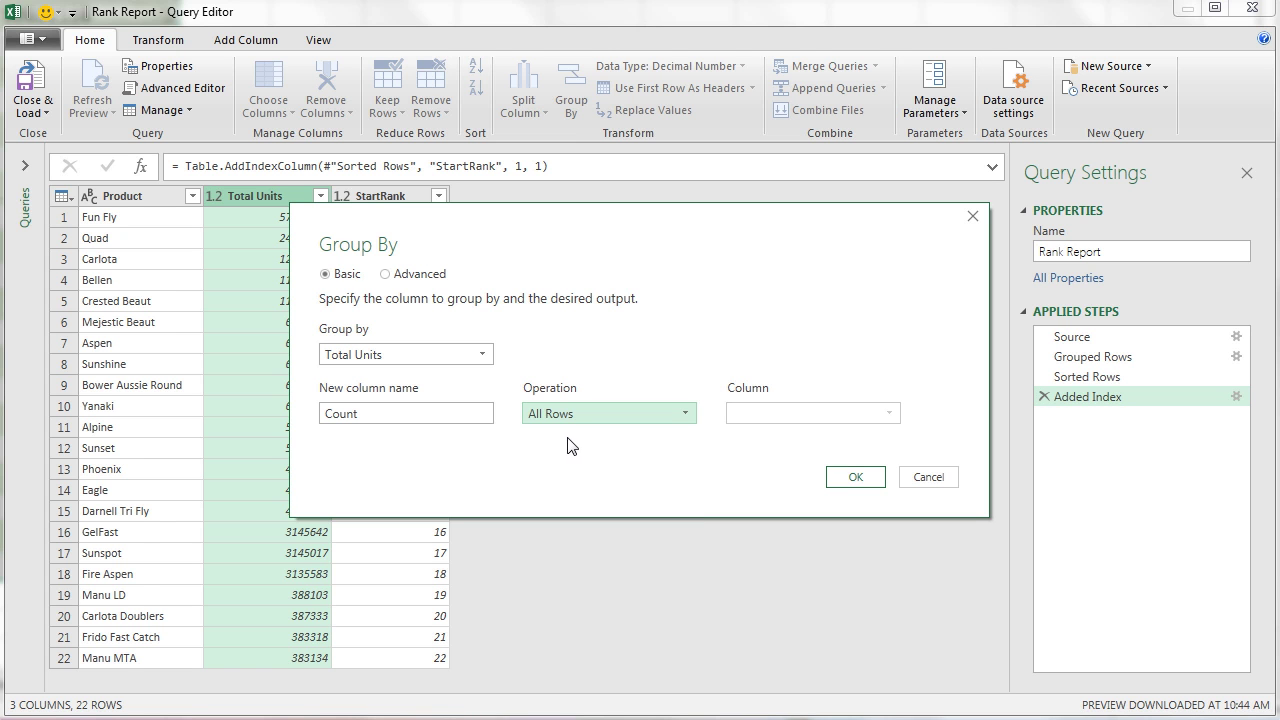
pyautogui.doubleClick(380, 414)
pyautogui.write('Records')
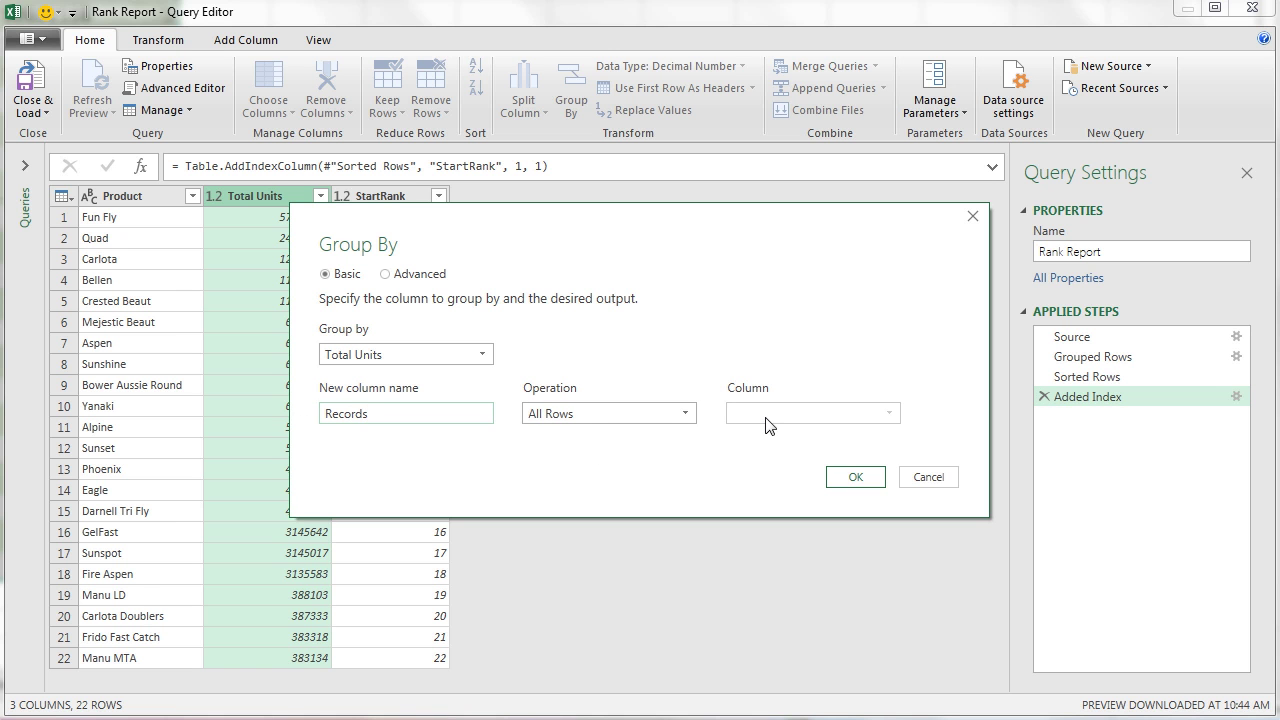
pyautogui.click(855, 478)
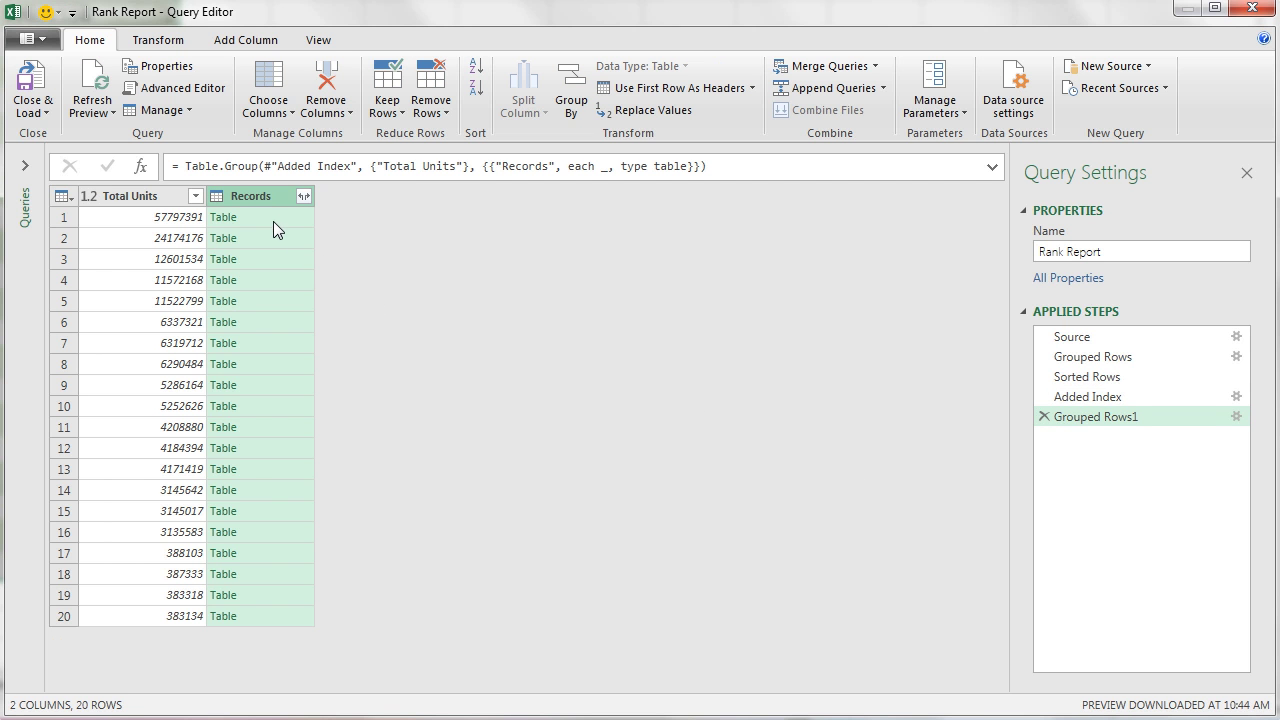
# Step: Preview the nested Records tables in rows 1, 2, 7 and 8 to compare products and StartRank values
pyautogui.click(273, 218)
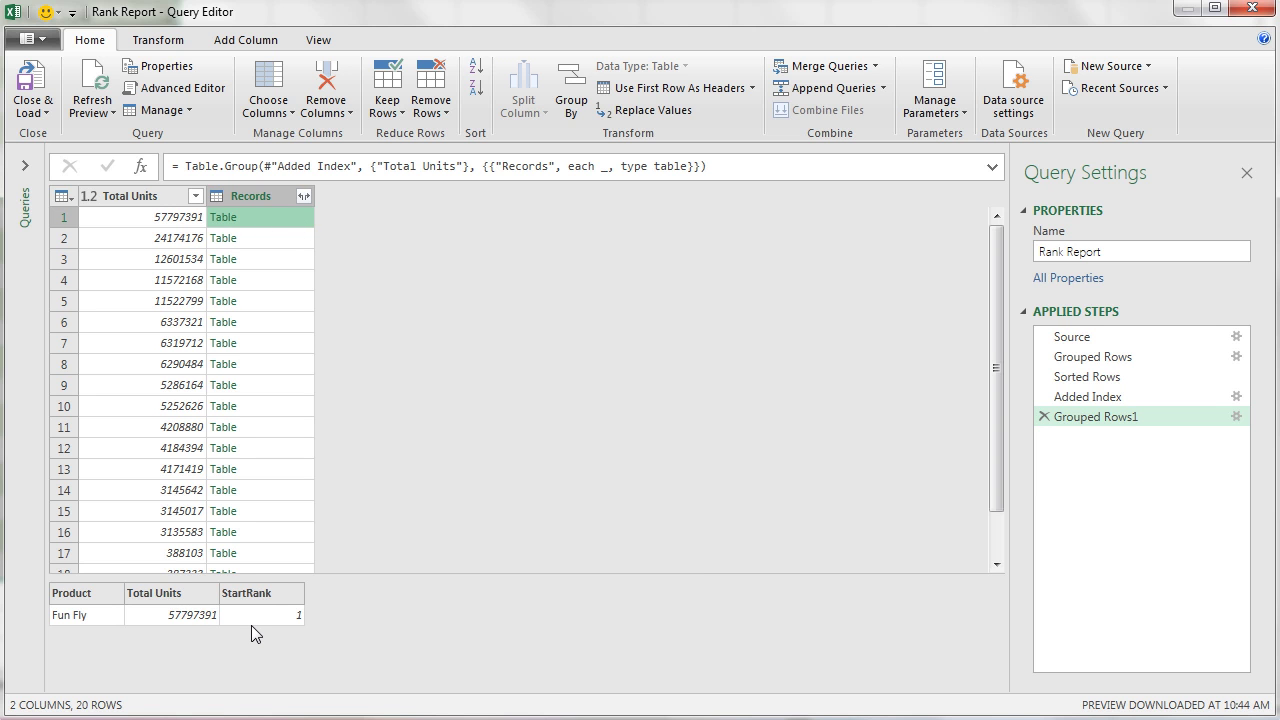
pyautogui.click(274, 240)
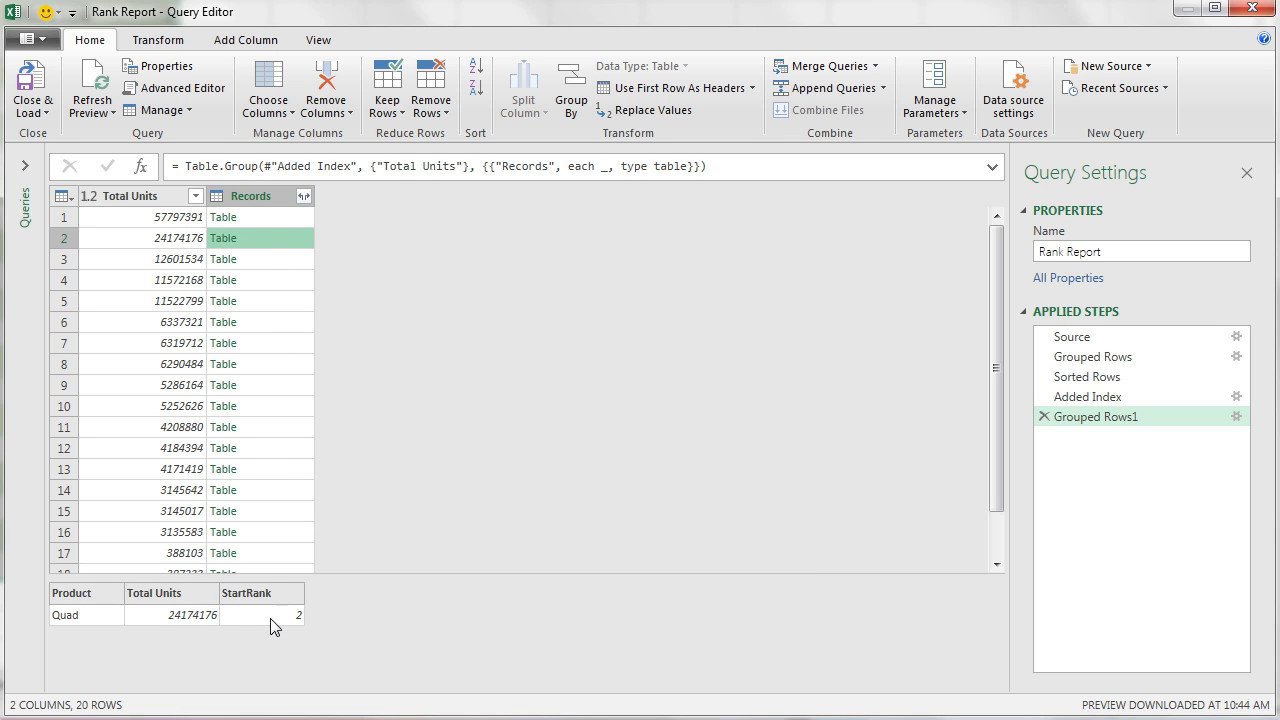
pyautogui.click(273, 330)
pyautogui.click(274, 342)
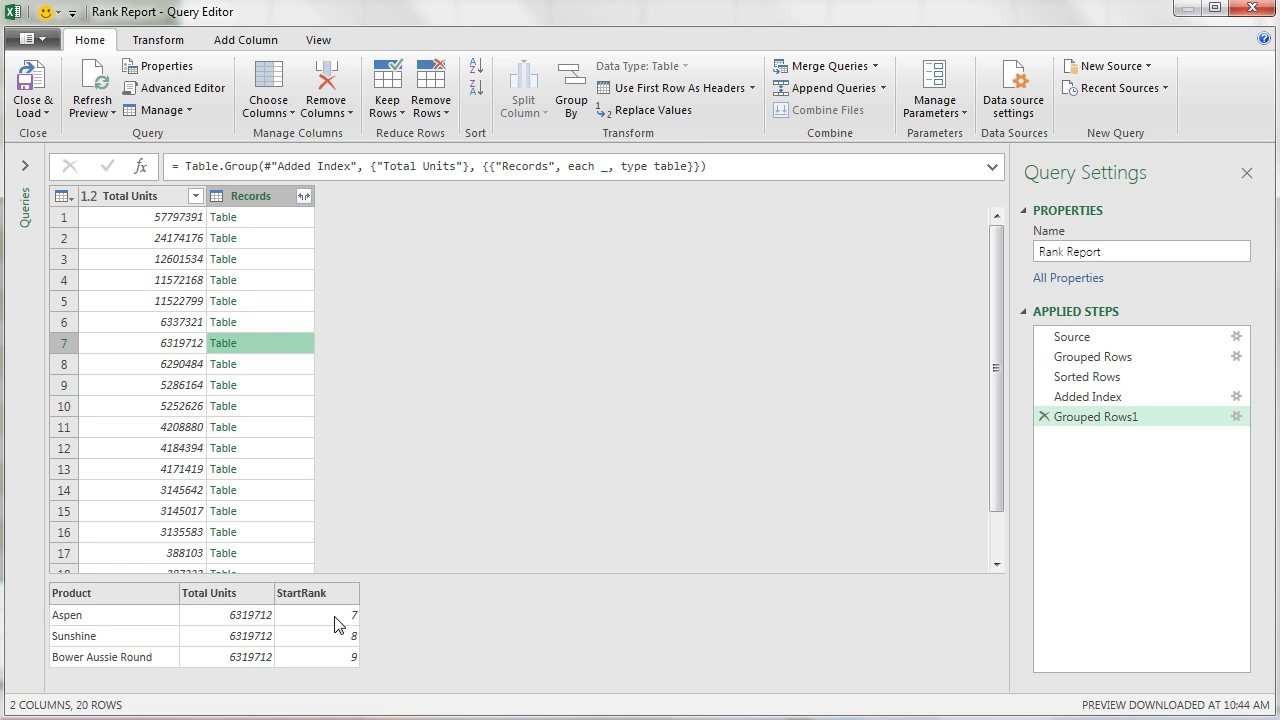
pyautogui.click(285, 364)
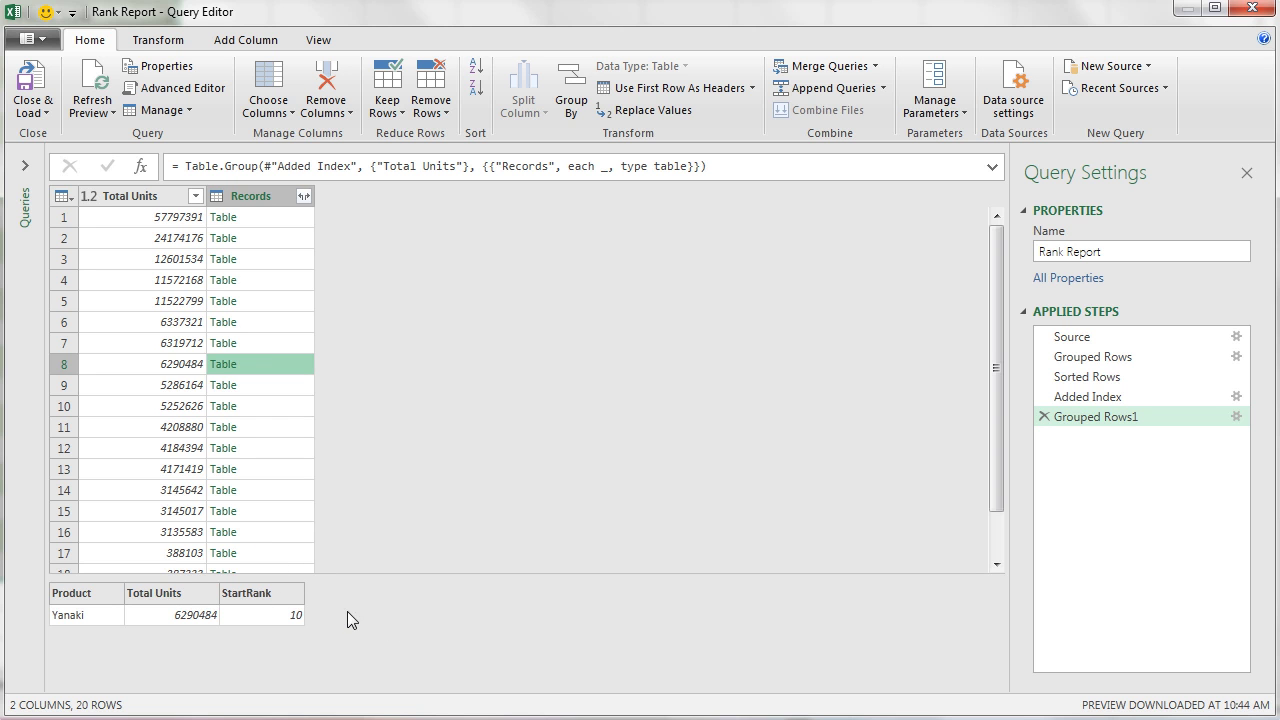
pyautogui.click(297, 341)
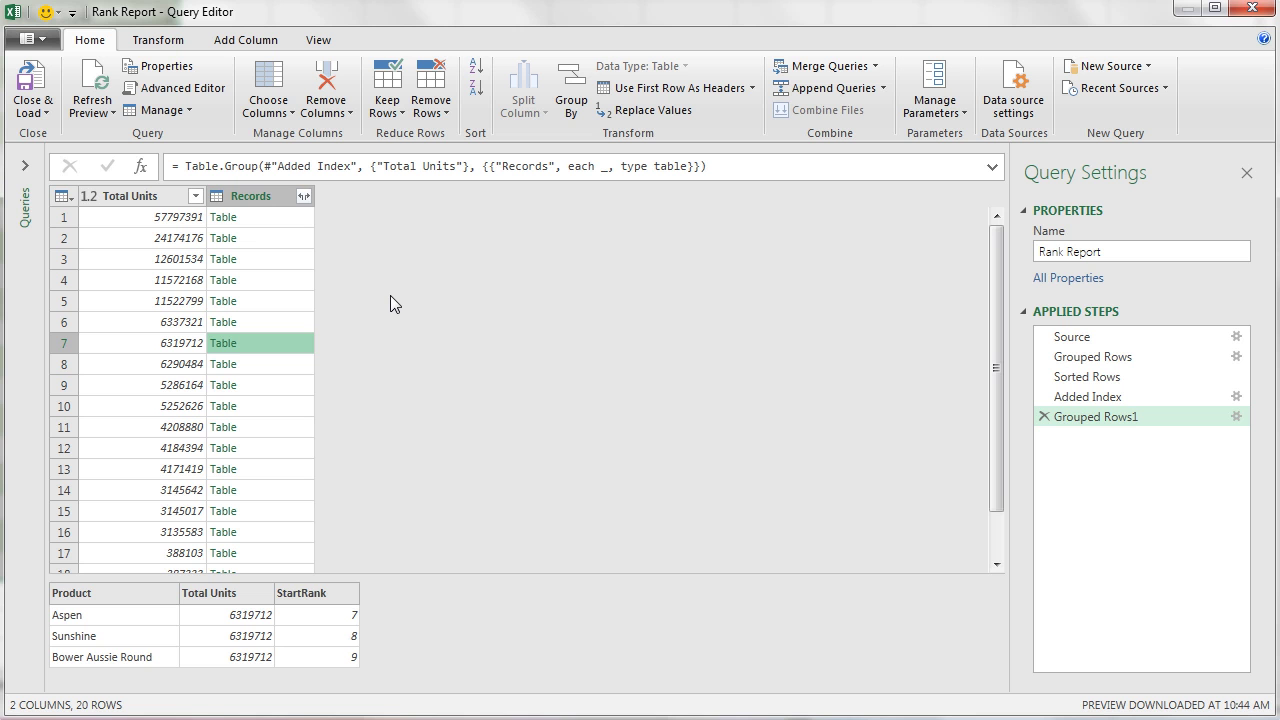
# Step: Copy the Table.AddIndexColumn expression, without the equal sign, from the Added Index step's formula
pyautogui.click(278, 199)
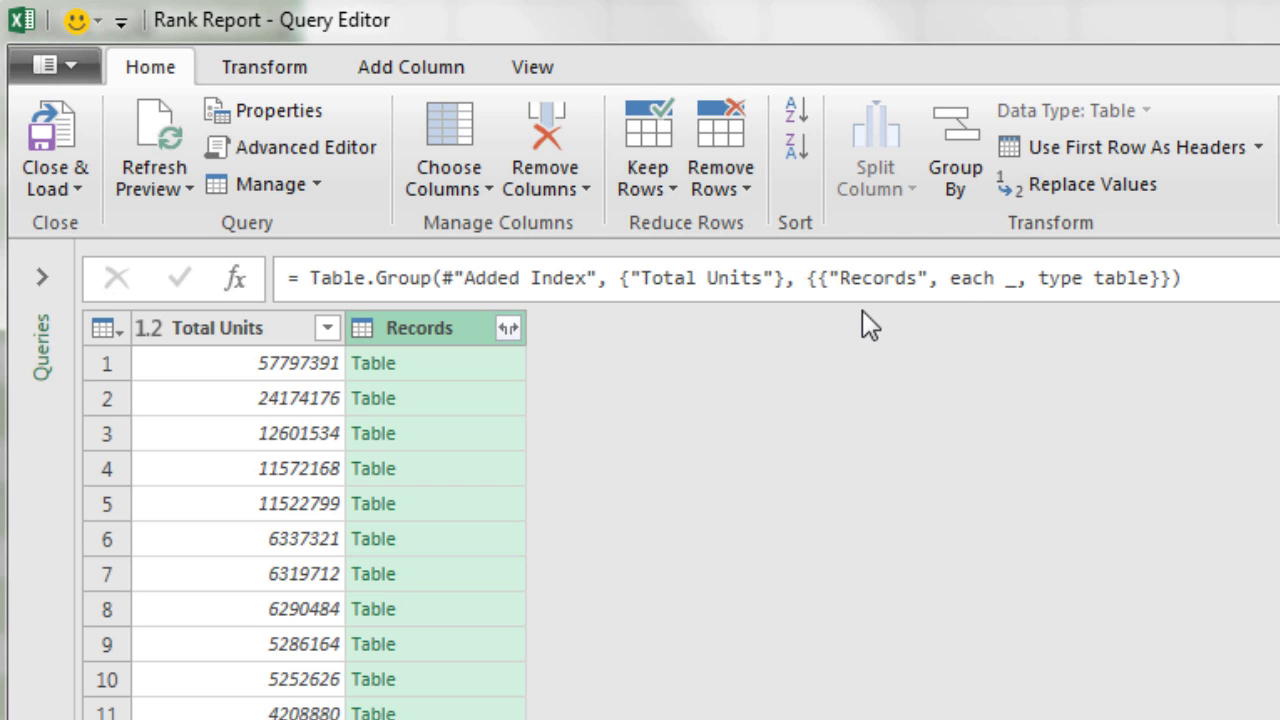
pyautogui.click(1021, 285)
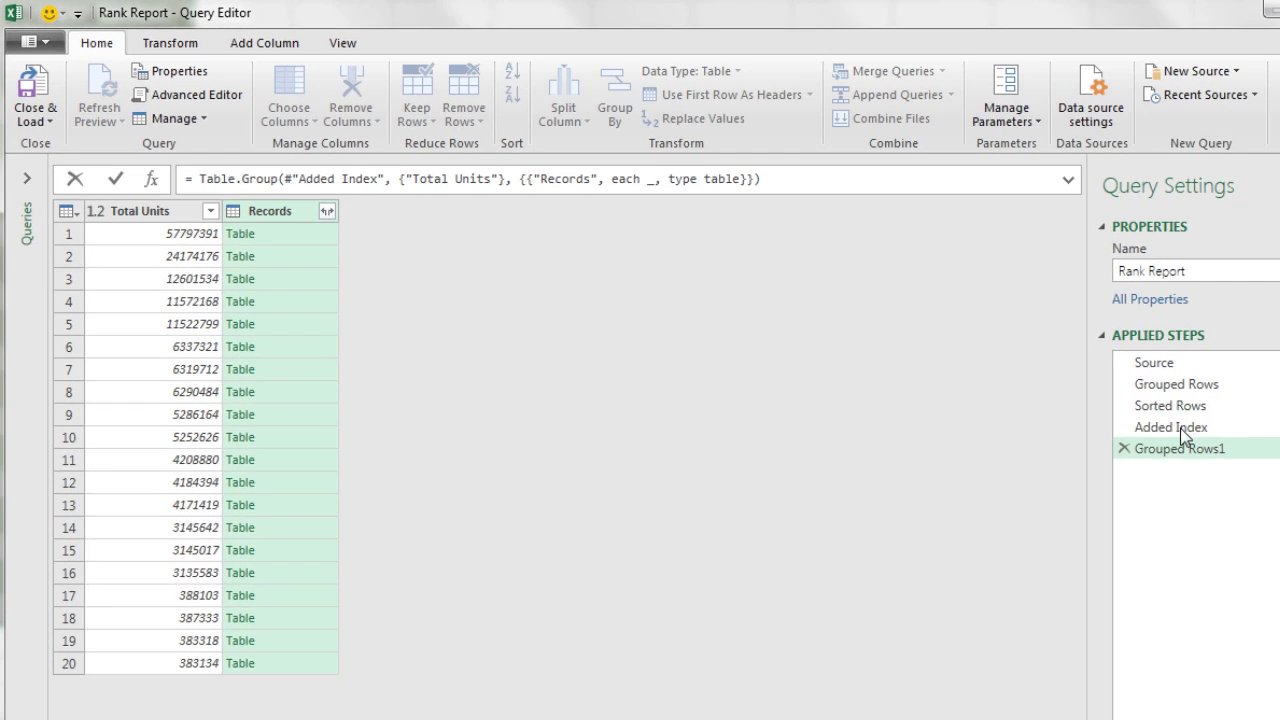
pyautogui.click(1189, 429)
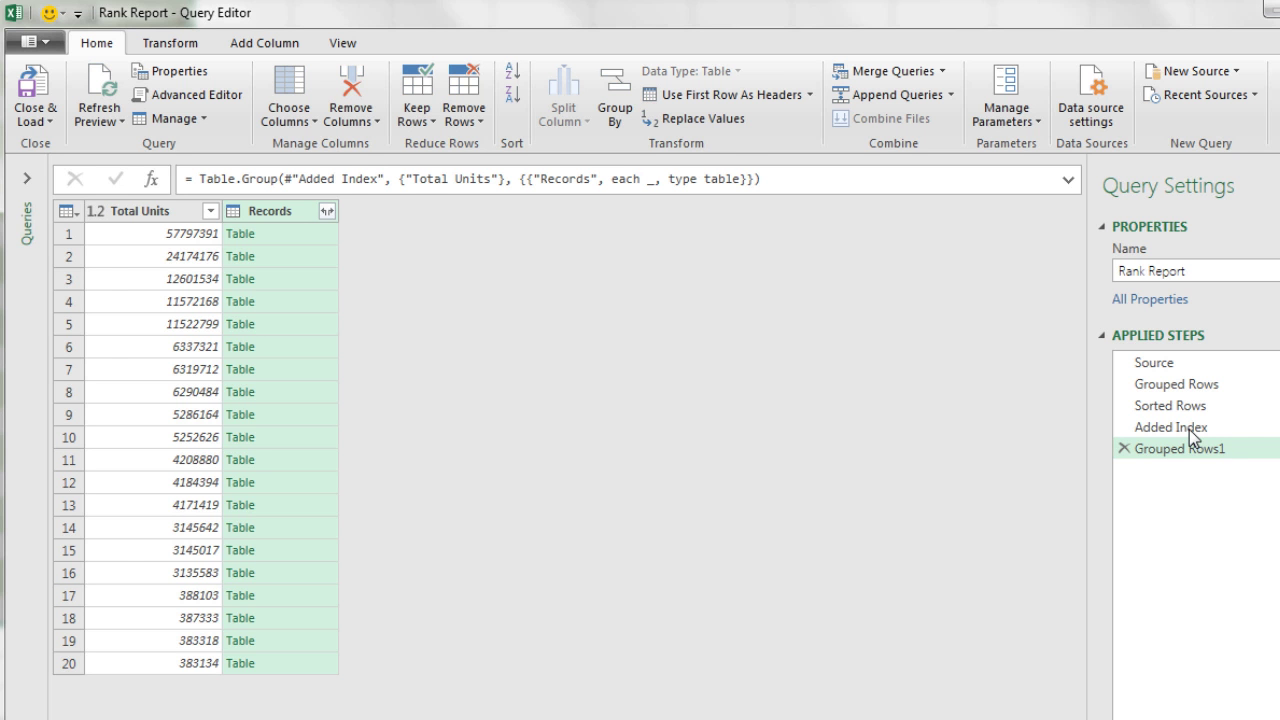
pyautogui.click(1189, 429)
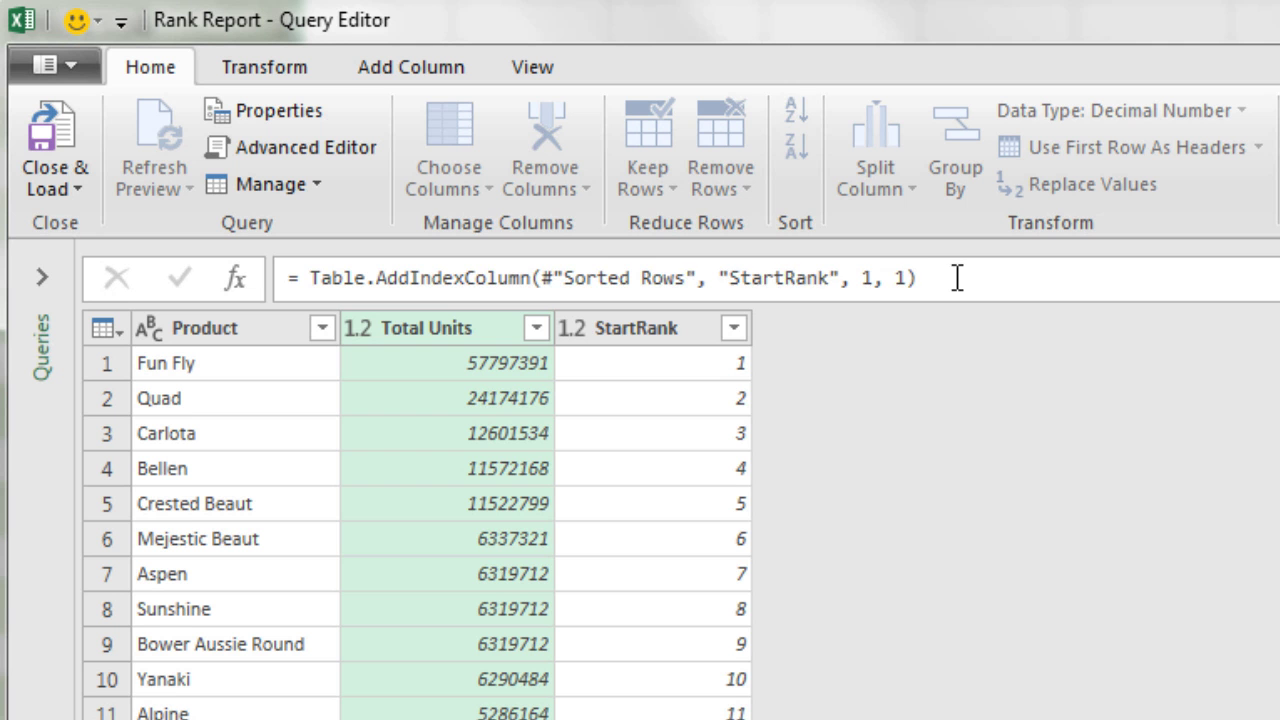
pyautogui.moveTo(640, 192); pyautogui.dragTo(274, 179)
pyautogui.moveTo(400, 258); pyautogui.dragTo(302, 278)
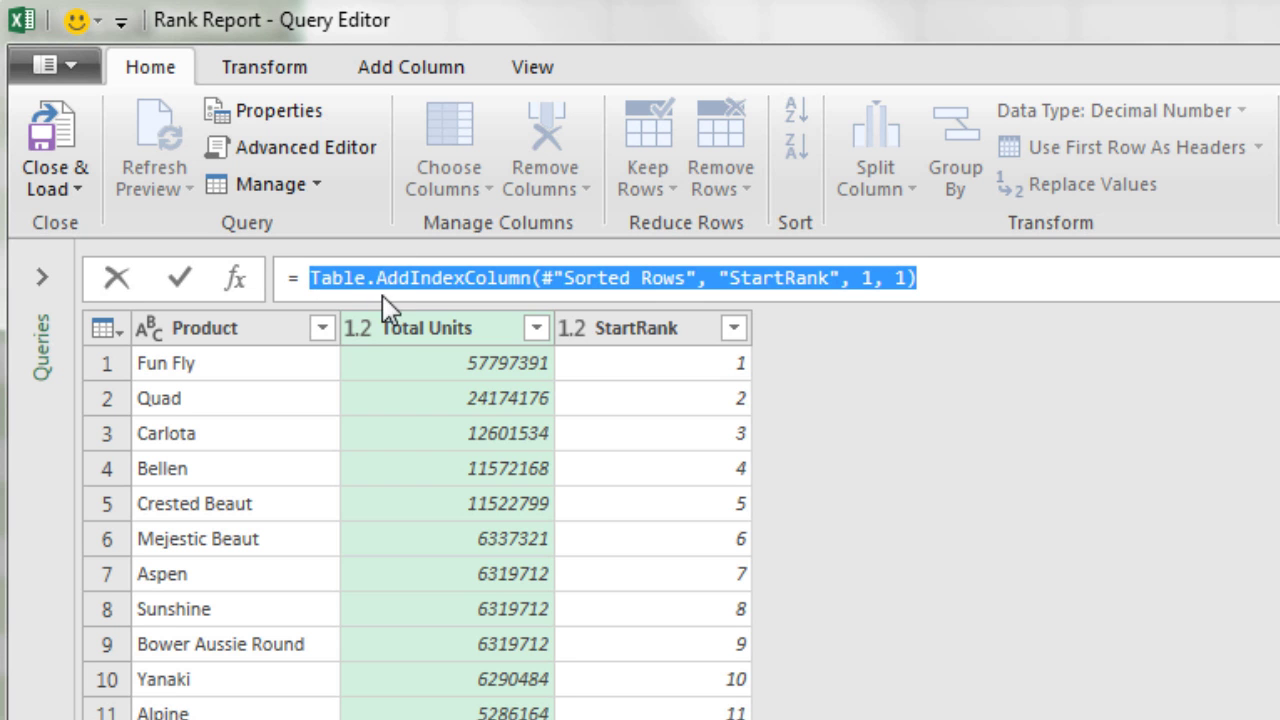
pyautogui.hotkey('ctrl', 'c')
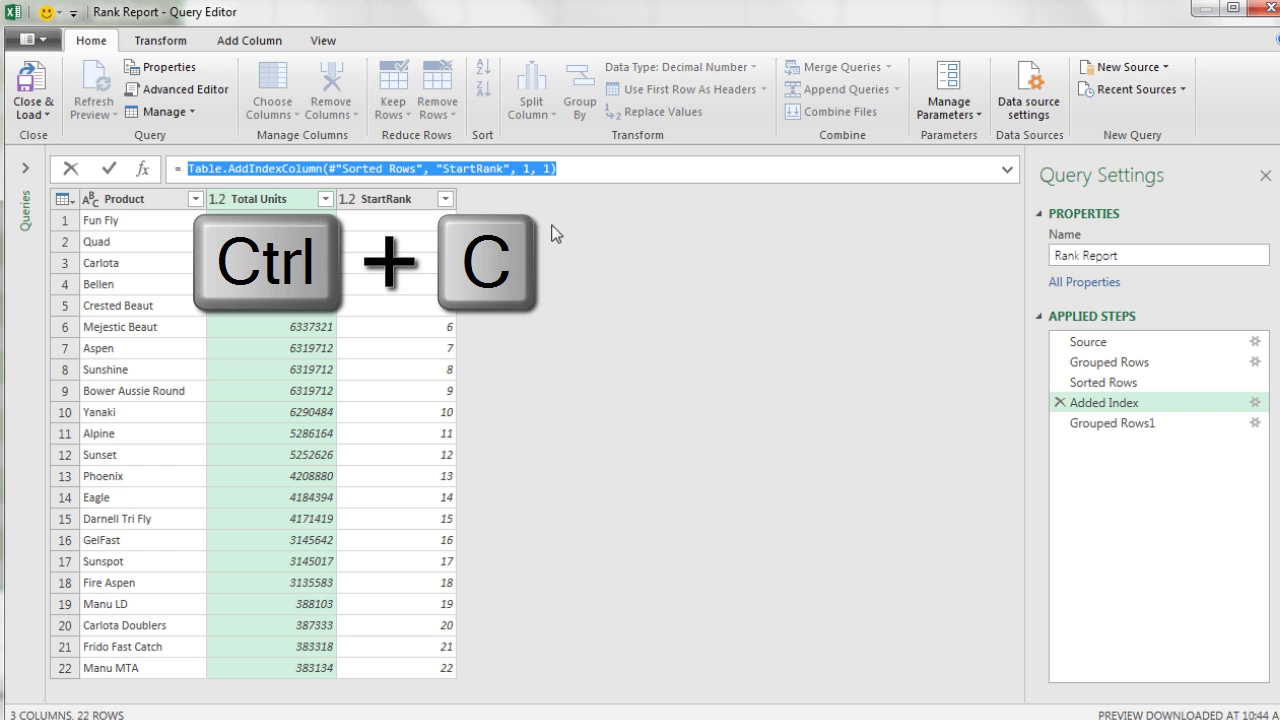
# Step: Replace the underscore after each in the Grouped Rows1 formula with the copied Table.AddIndexColumn expression
pyautogui.click(1097, 432)
pyautogui.click(1098, 428)
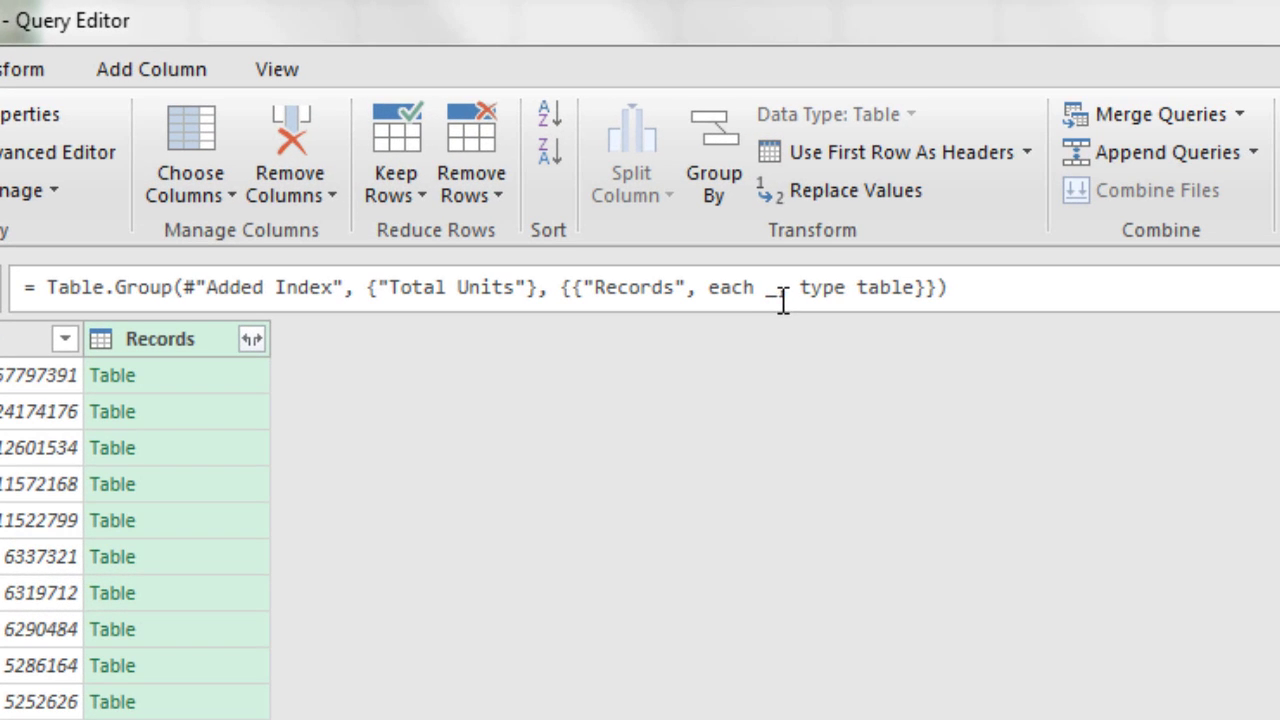
pyautogui.click(777, 290)
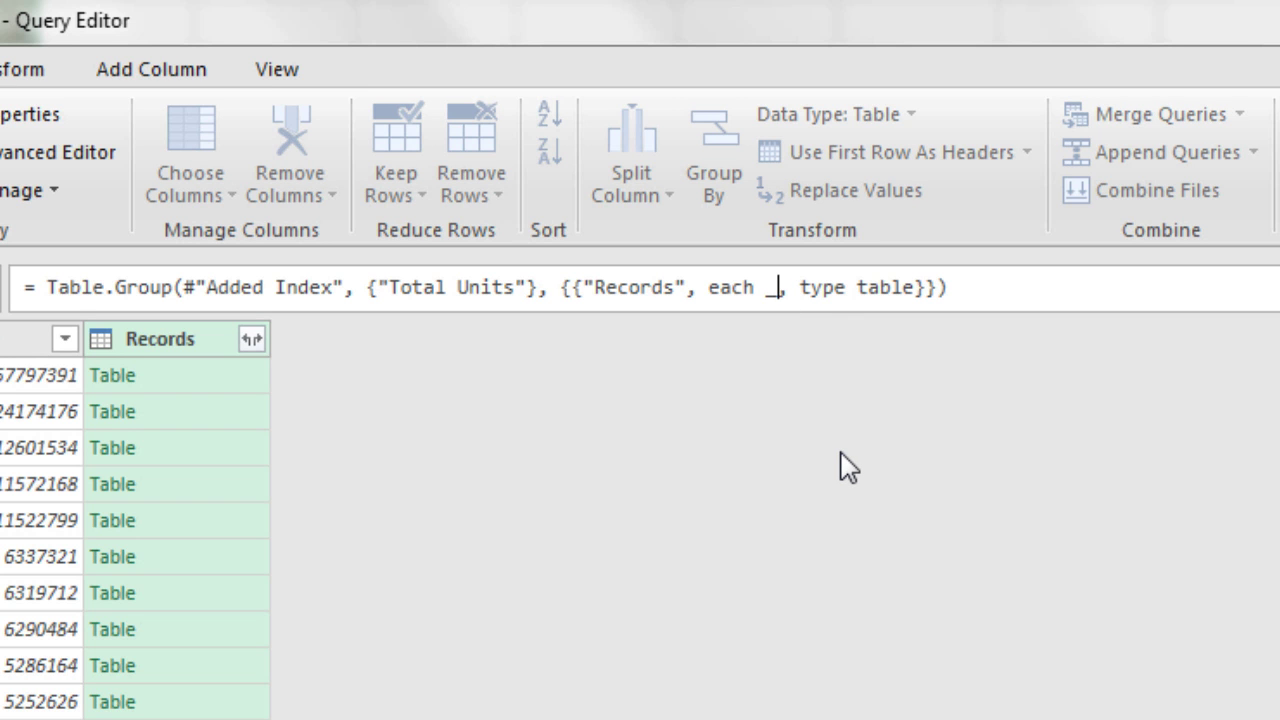
pyautogui.press('BackSpace')
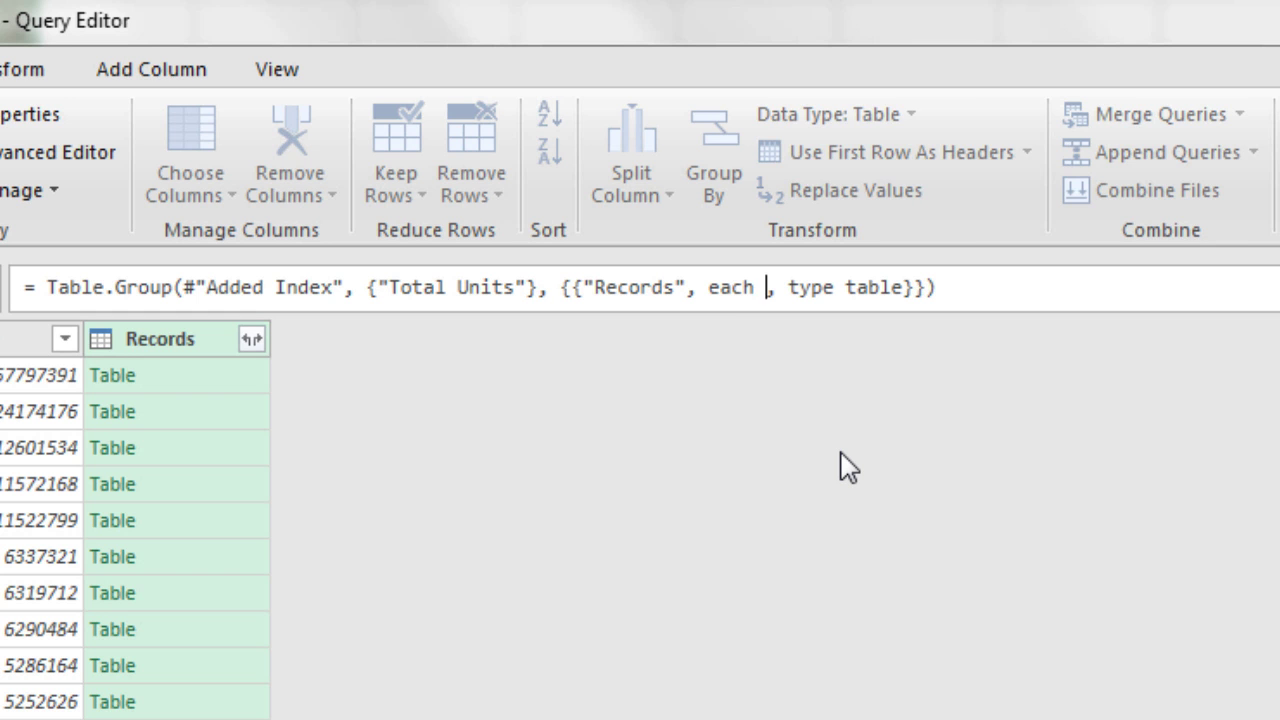
pyautogui.hotkey('ctrl', 'v')
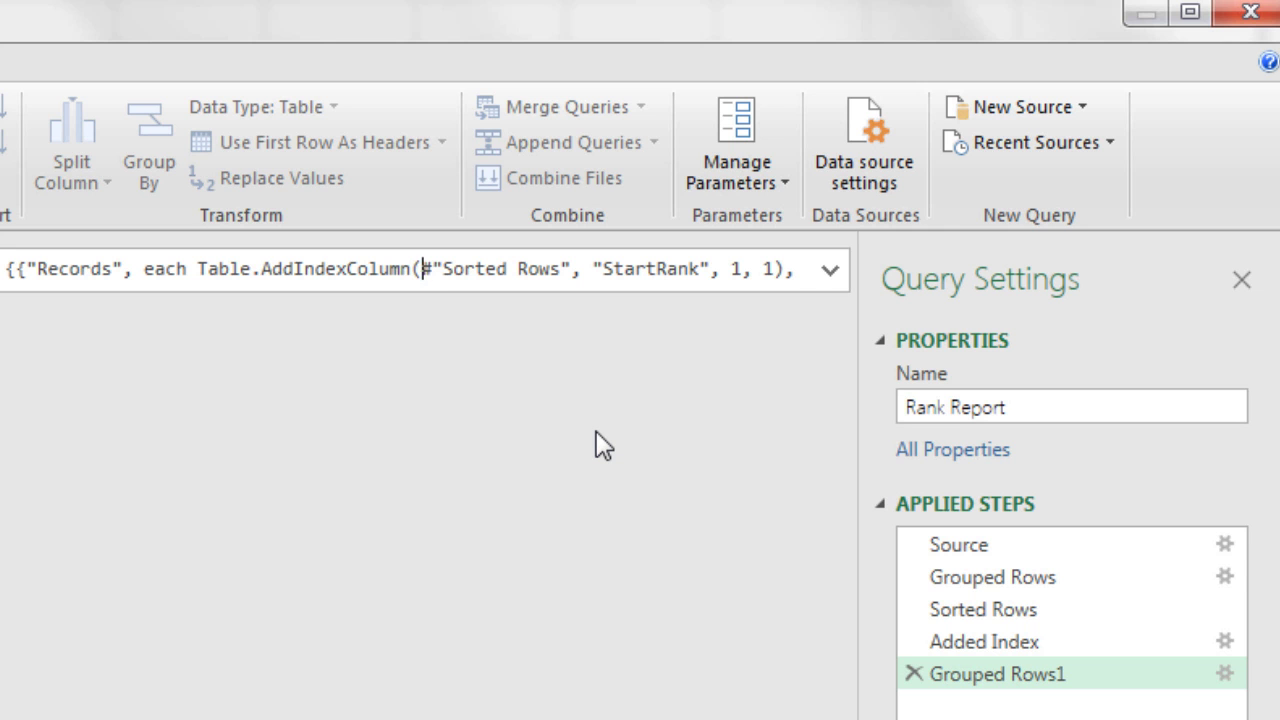
# Step: Replace the #"Sorted Rows" reference in the nested Table.AddIndexColumn function with an underscore
pyautogui.press('Delete')
pyautogui.press('Delete')
pyautogui.press('Delete')
pyautogui.press('Delete')
pyautogui.press('Delete')
pyautogui.press('Delete')
pyautogui.press('Delete')
pyautogui.press('Delete')
pyautogui.press('Delete')
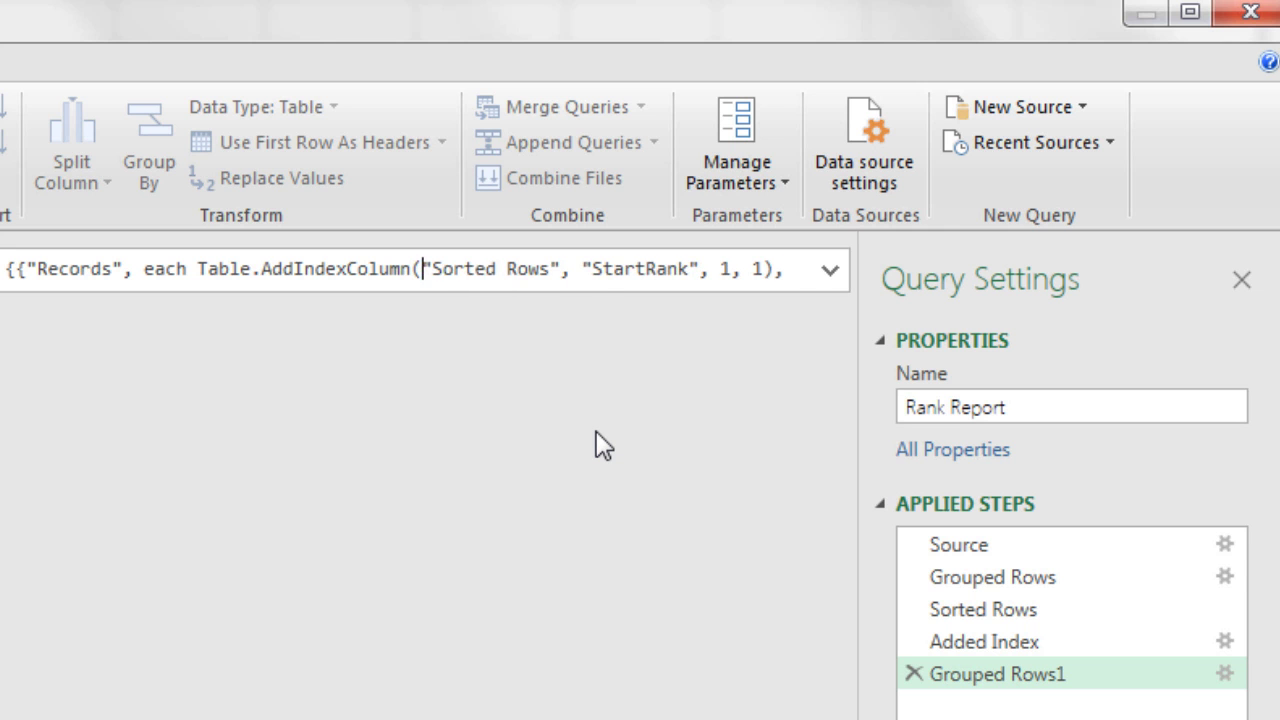
pyautogui.press('Delete')
pyautogui.press('Delete')
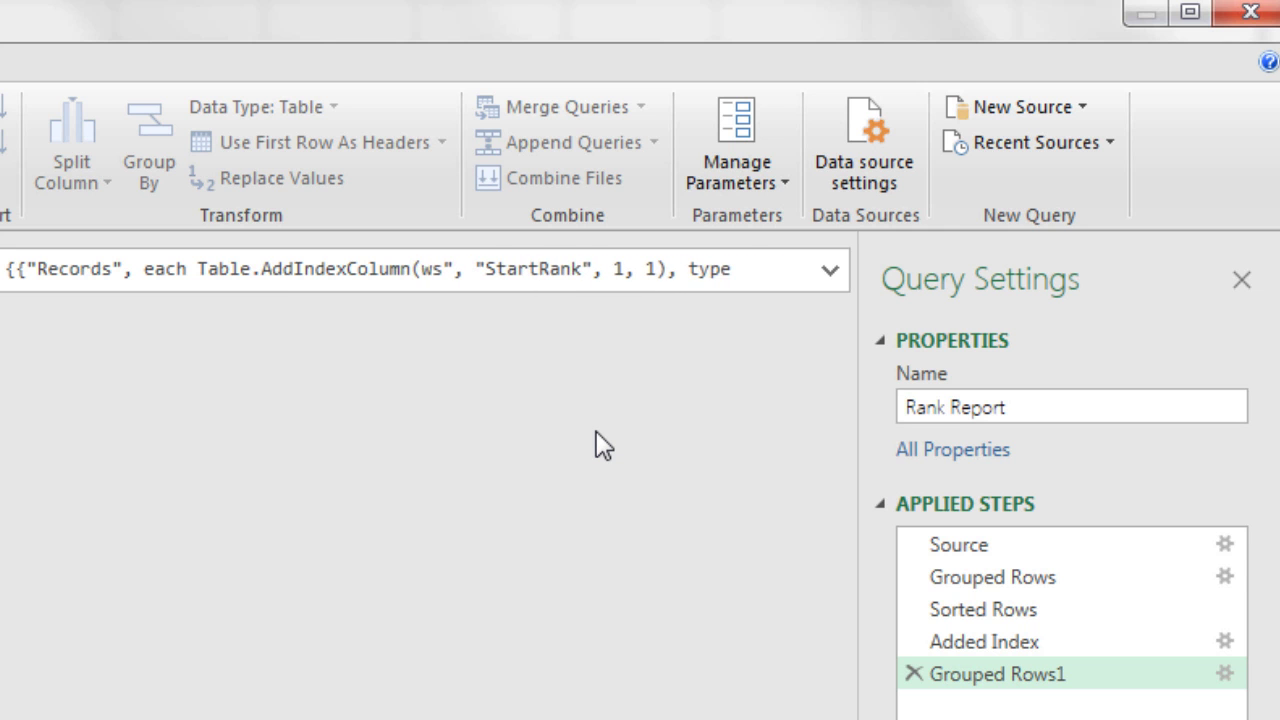
pyautogui.press('Delete')
pyautogui.press('Delete')
pyautogui.press('Delete')
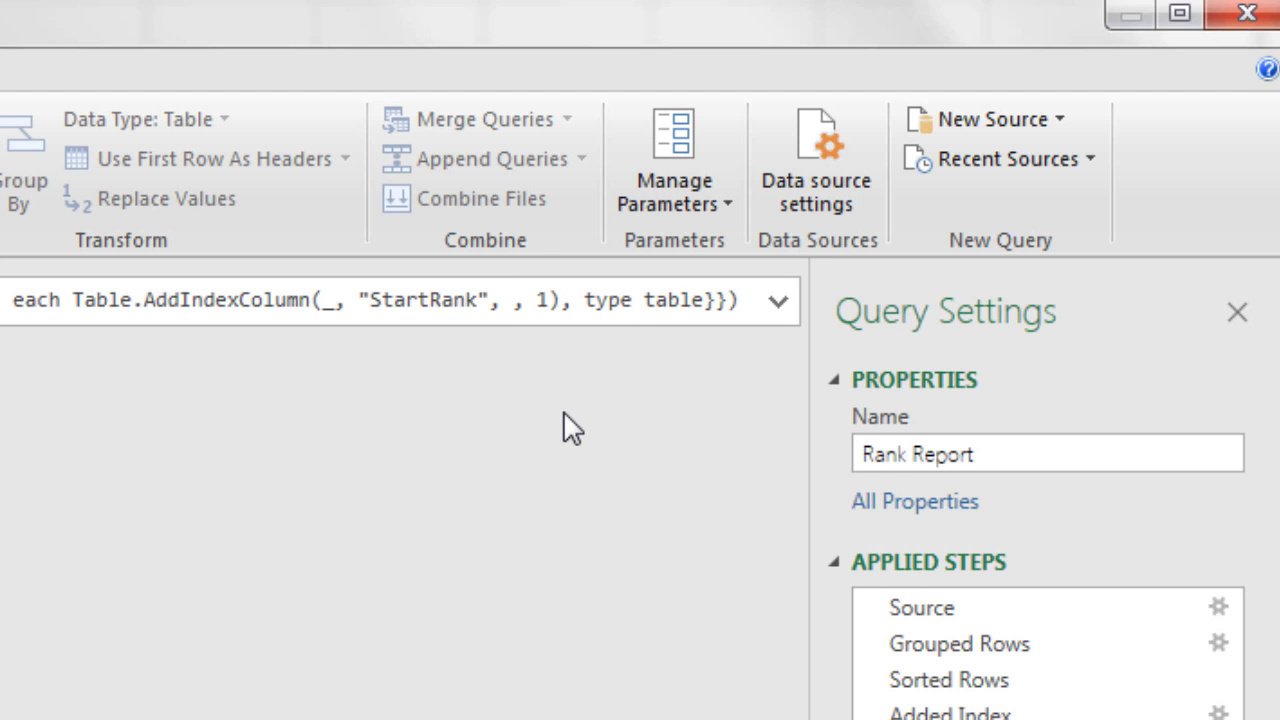
# Step: Set the nested index column to start at 0 and name it Amount To Subtract
pyautogui.write('0')
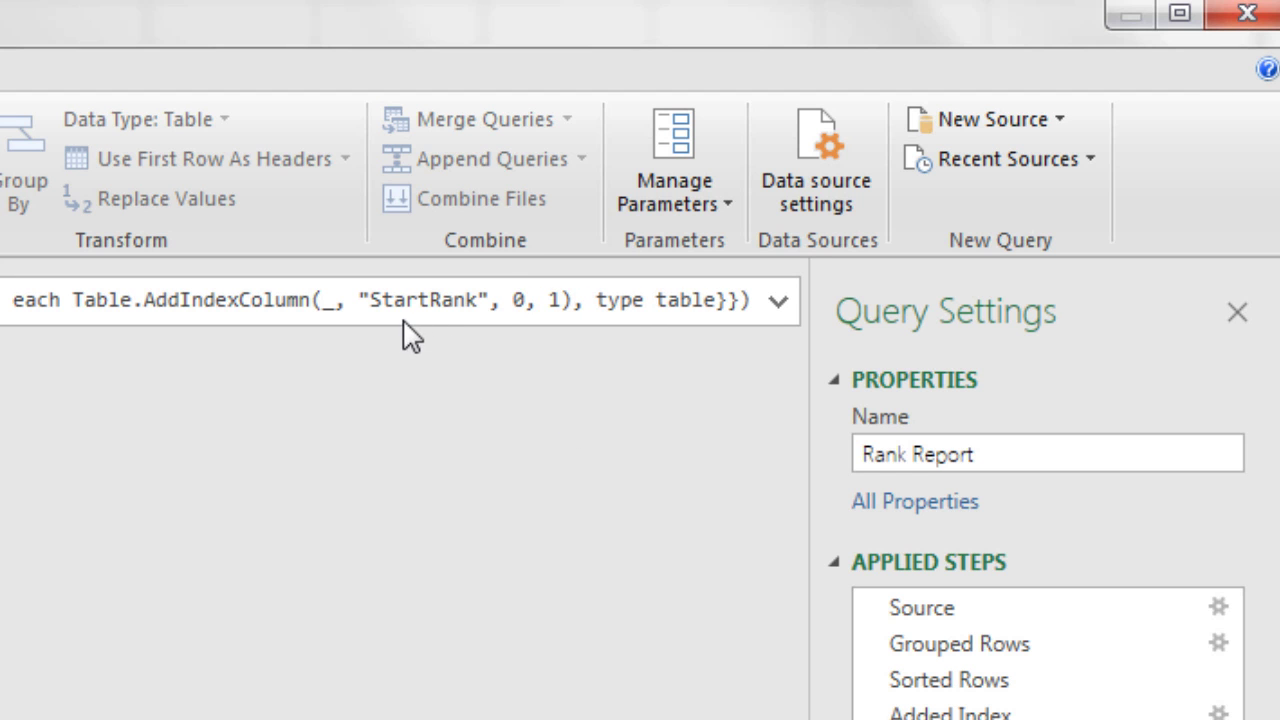
pyautogui.moveTo(372, 299); pyautogui.dragTo(481, 300)
pyautogui.write('Amount To Subtract')
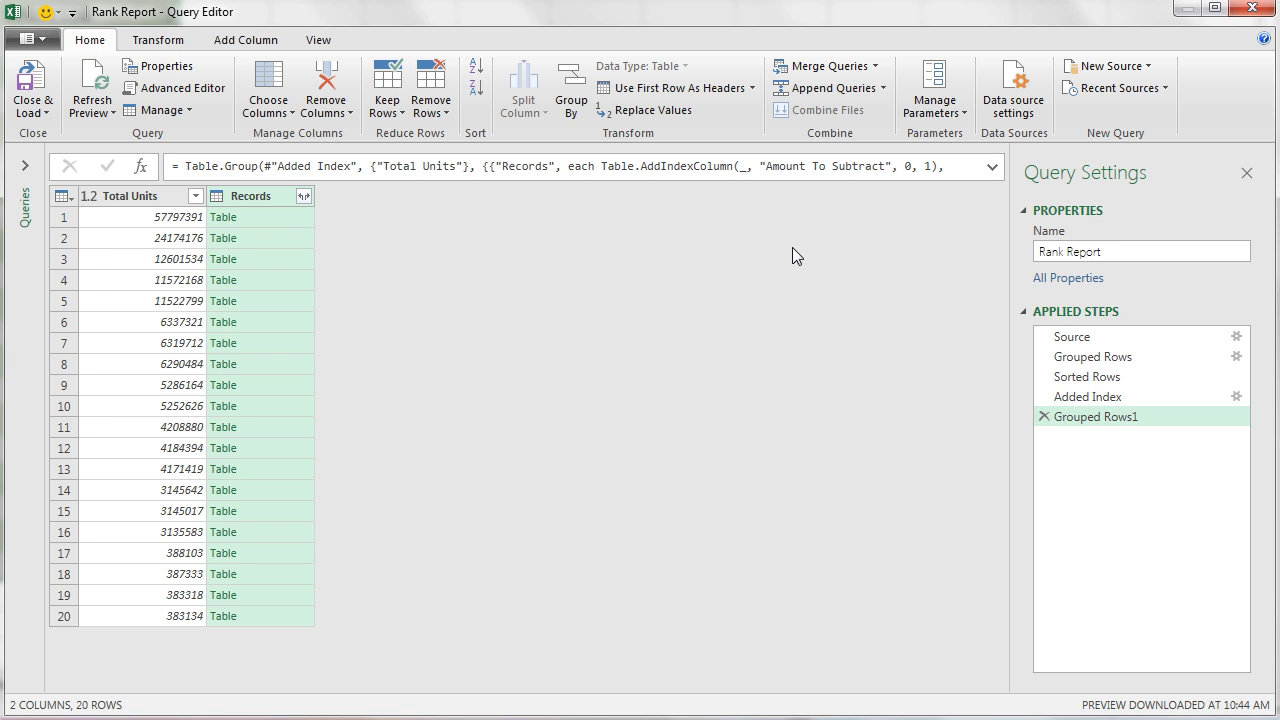
# Step: Inspect the nested tables in rows 1, 2, 6 and 7 of the Records column
pyautogui.click(288, 218)
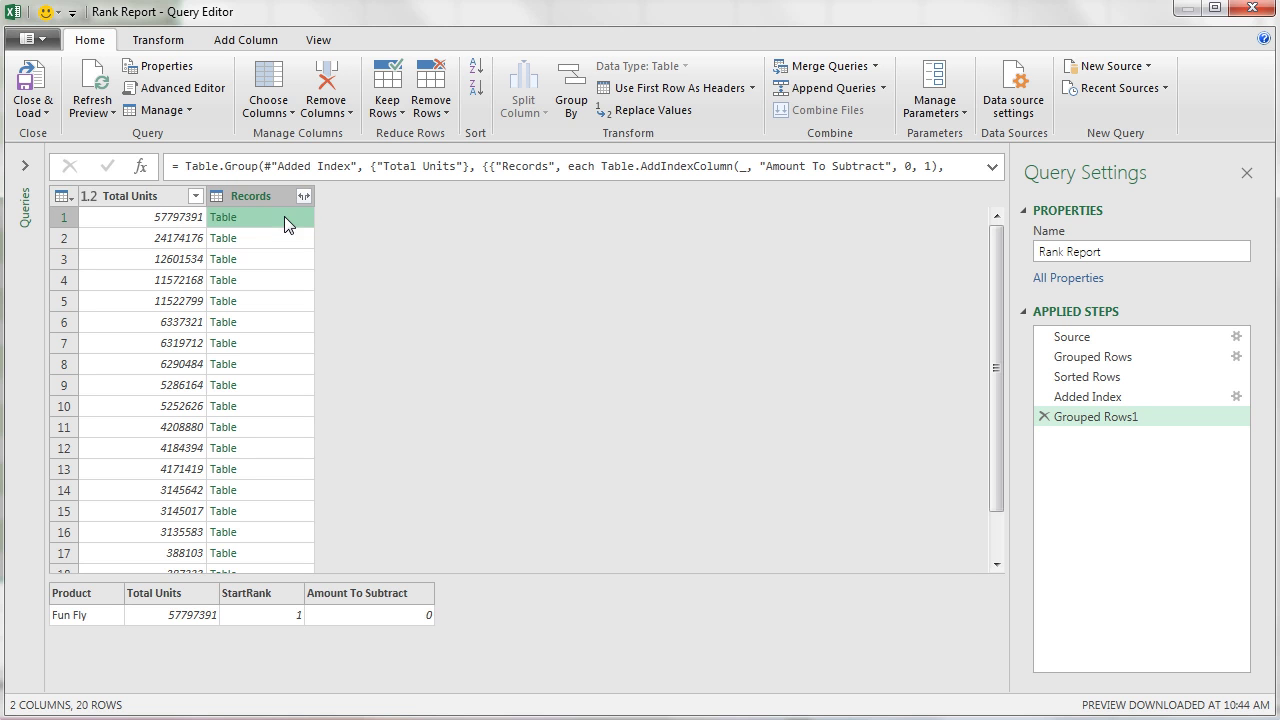
pyautogui.click(294, 240)
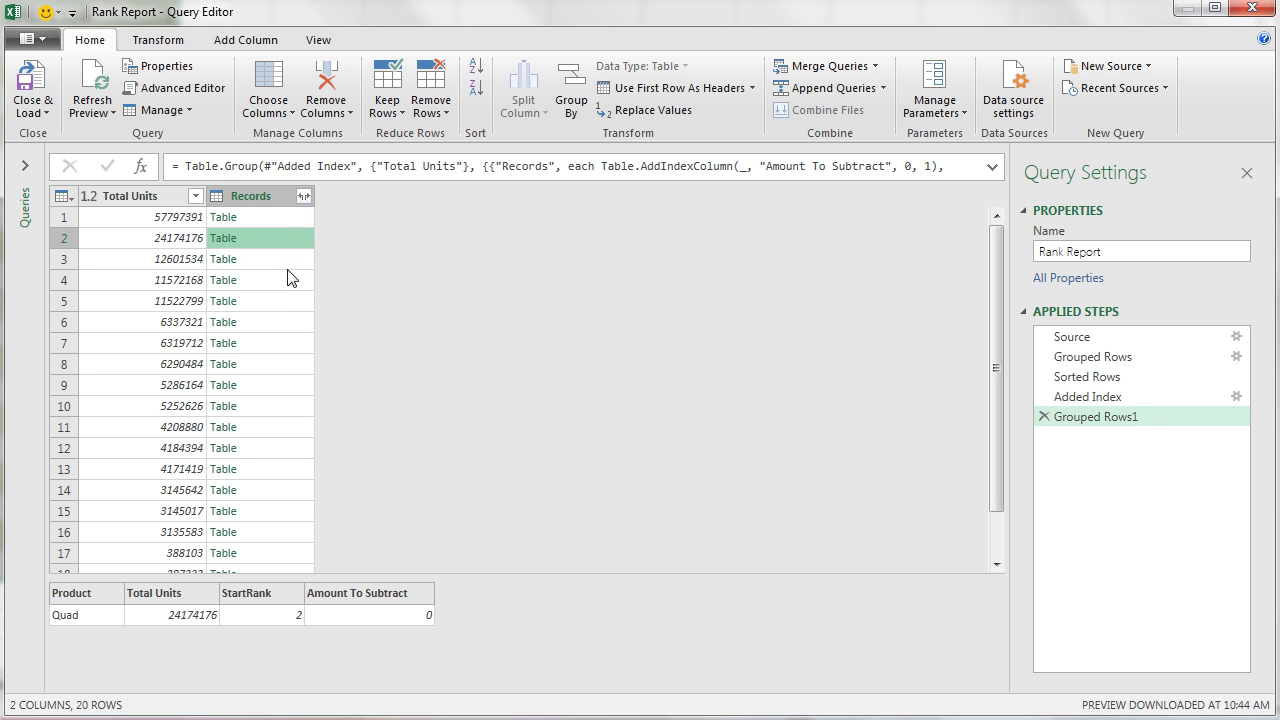
pyautogui.click(284, 323)
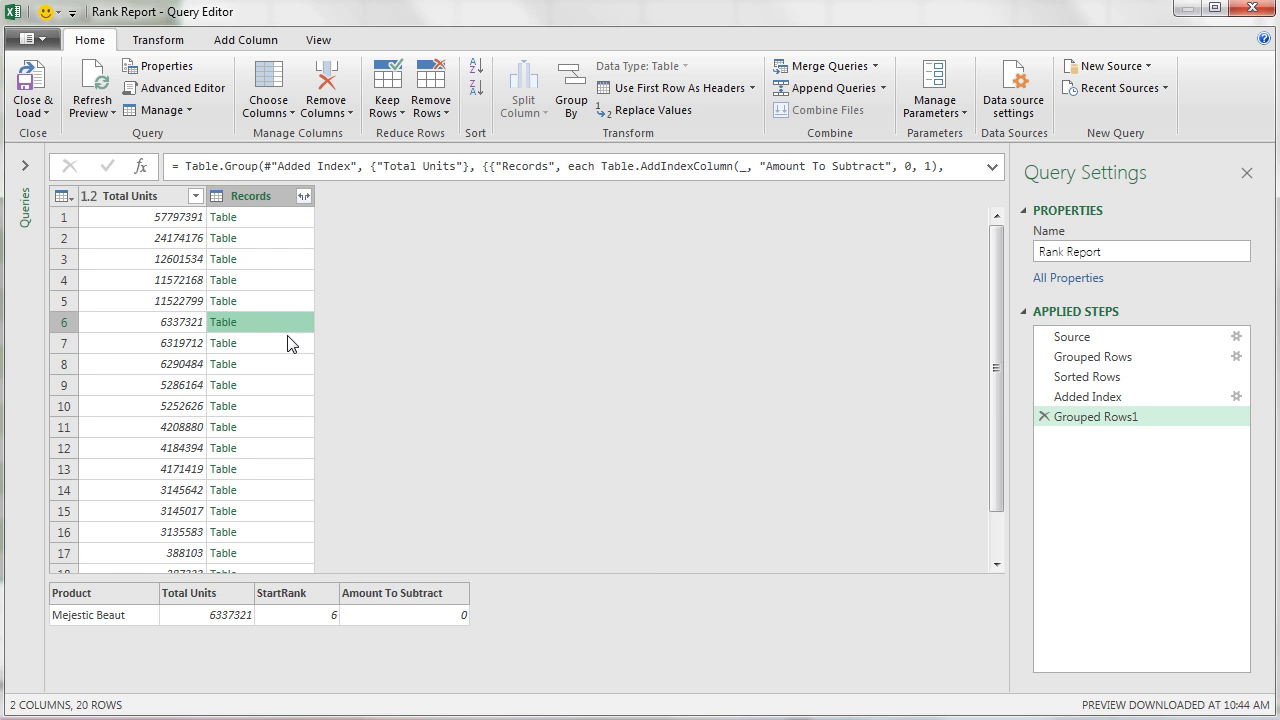
pyautogui.click(288, 341)
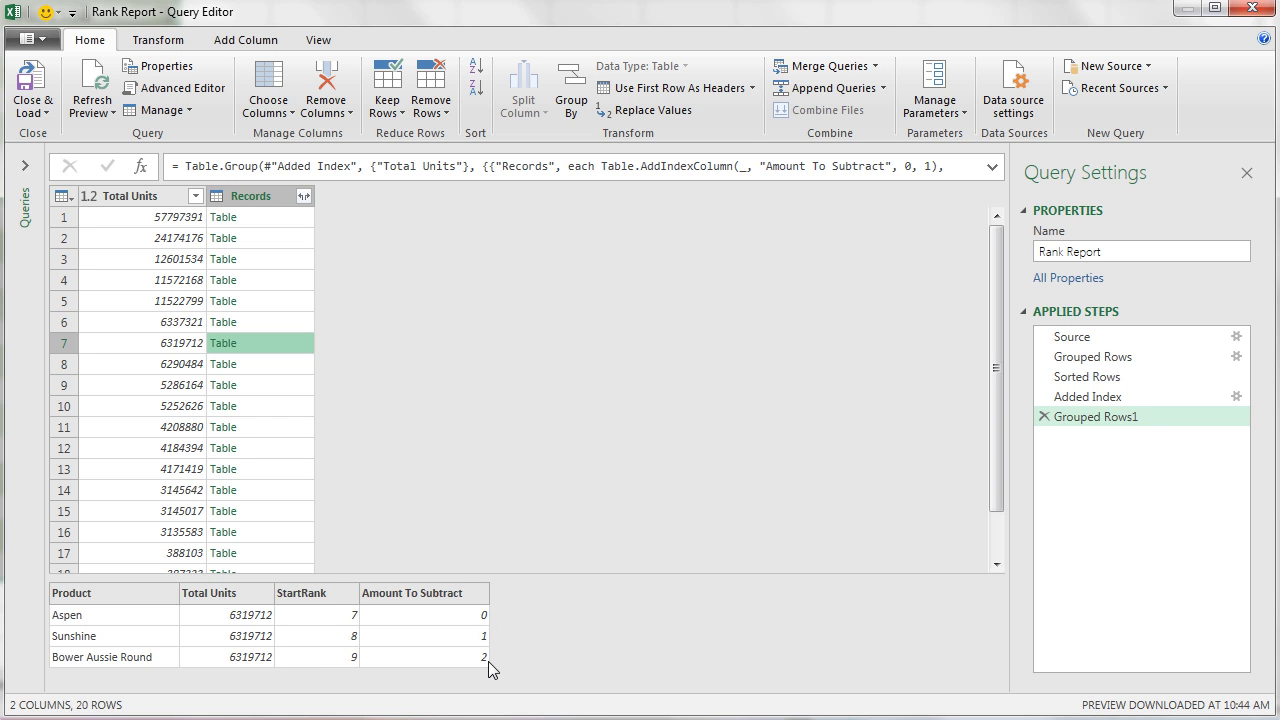
# Step: Expand the Records column to Product, StartRank and Amount To Subtract, without the original column name as prefix
pyautogui.click(277, 199)
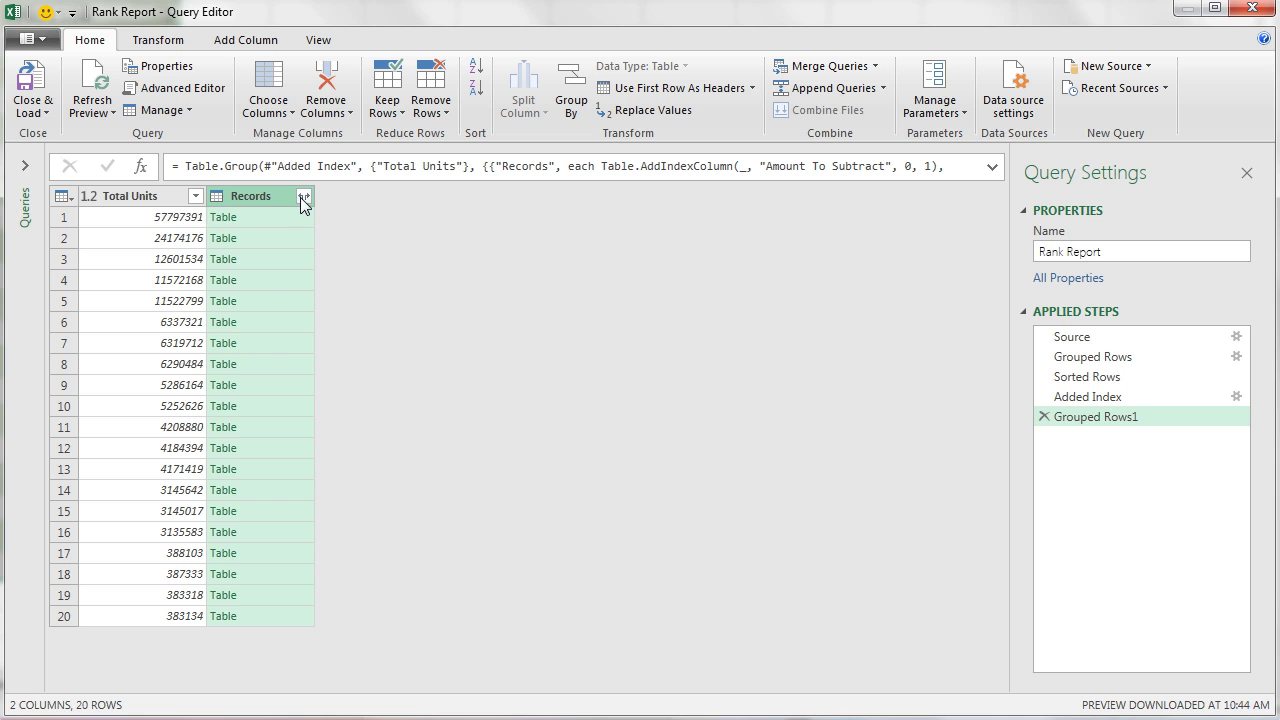
pyautogui.click(304, 199)
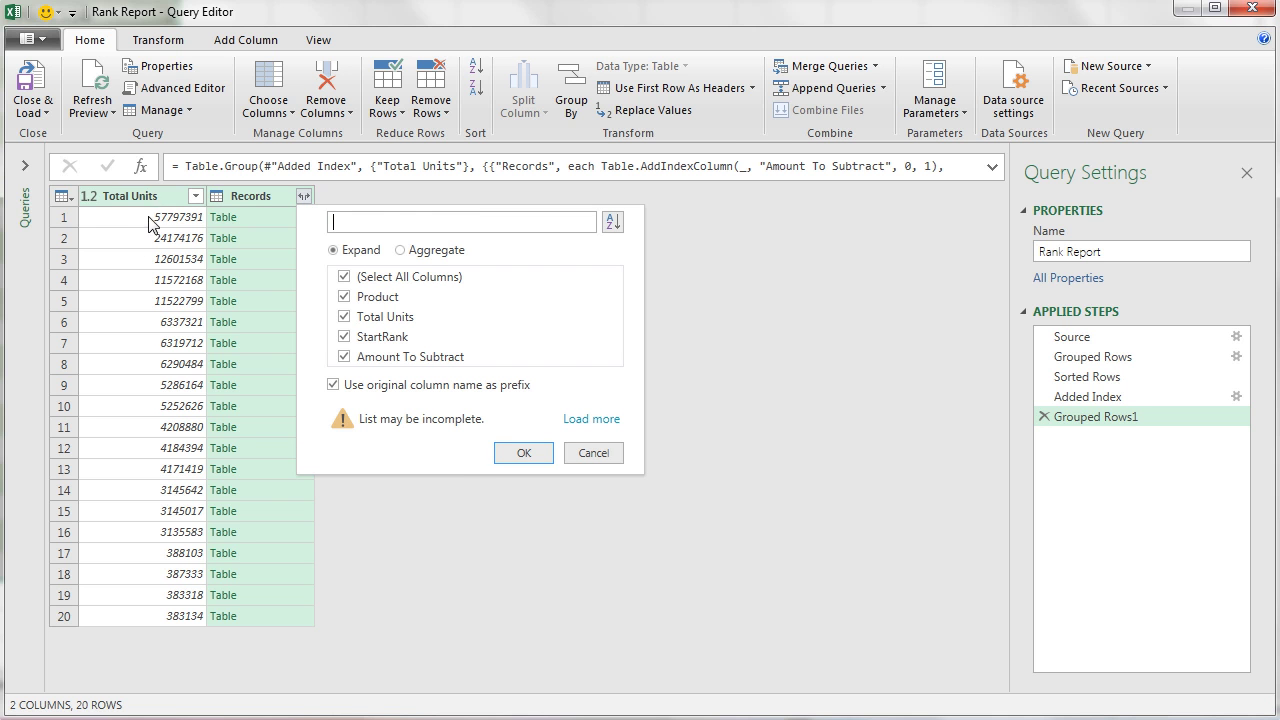
pyautogui.click(344, 316)
pyautogui.click(333, 390)
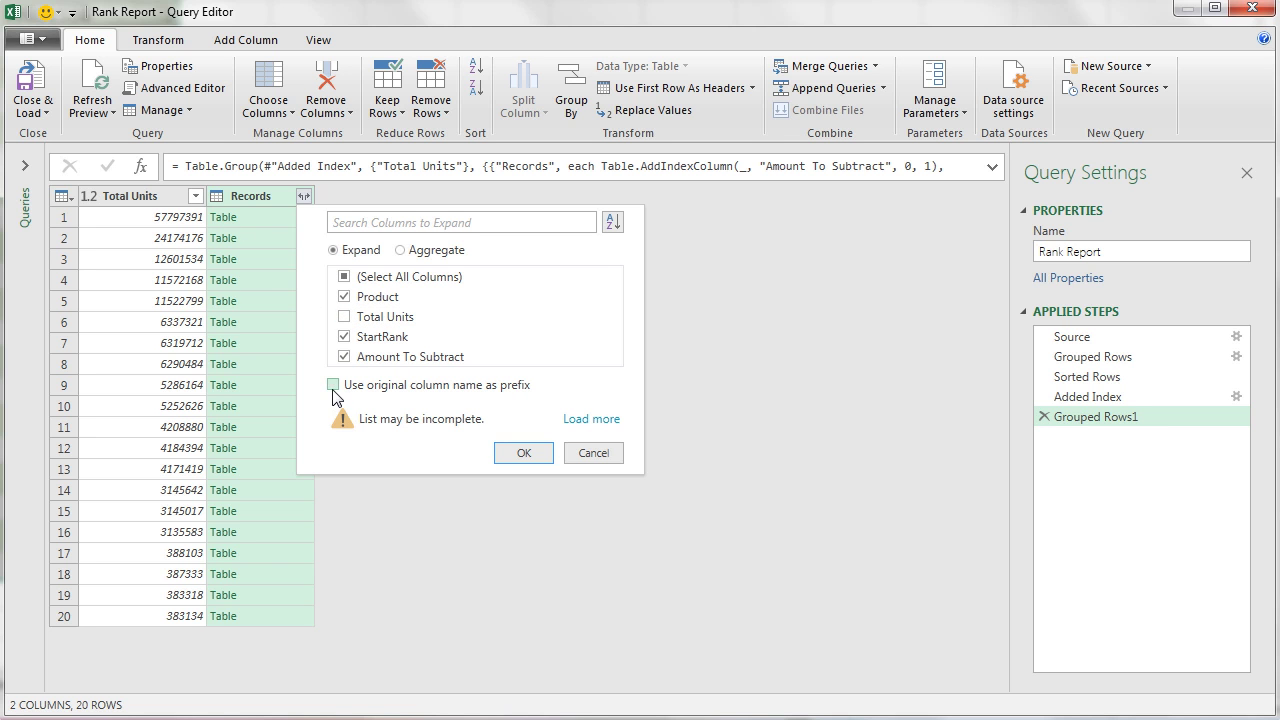
pyautogui.click(523, 455)
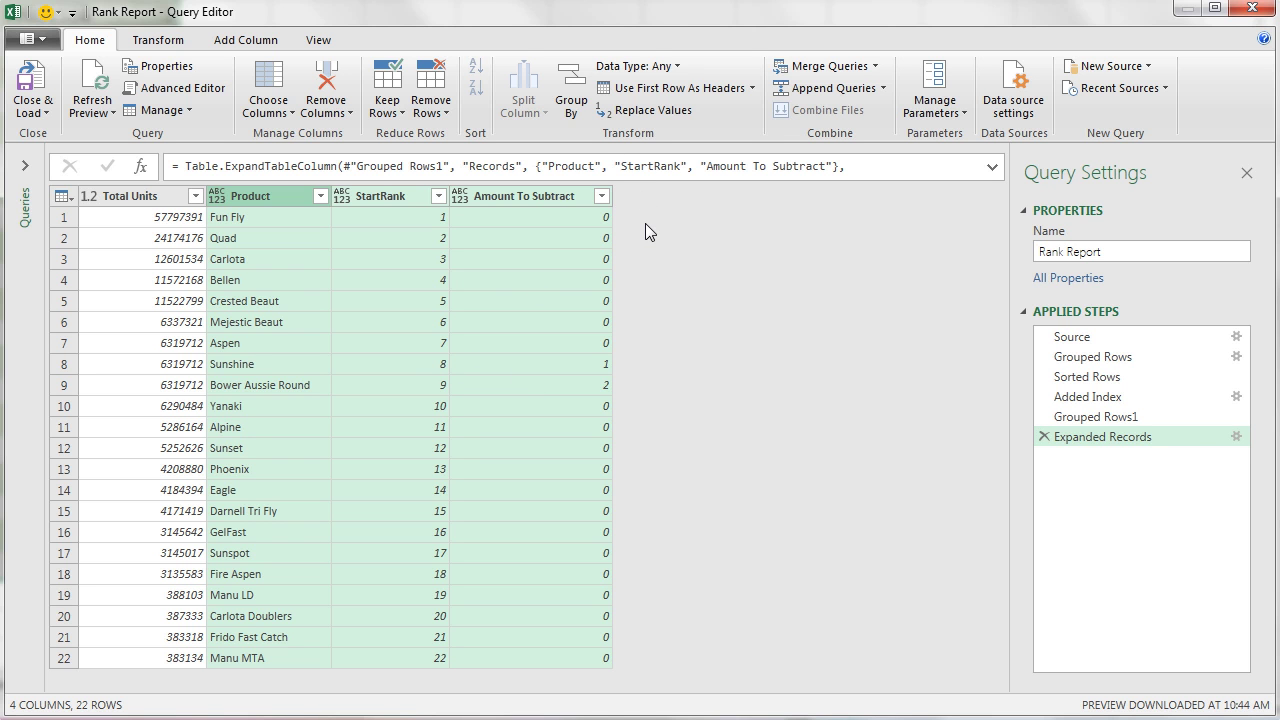
# Step: Add a custom column named Rank with the formula [StartRank]-[Amount To Subtract]
pyautogui.click(266, 40)
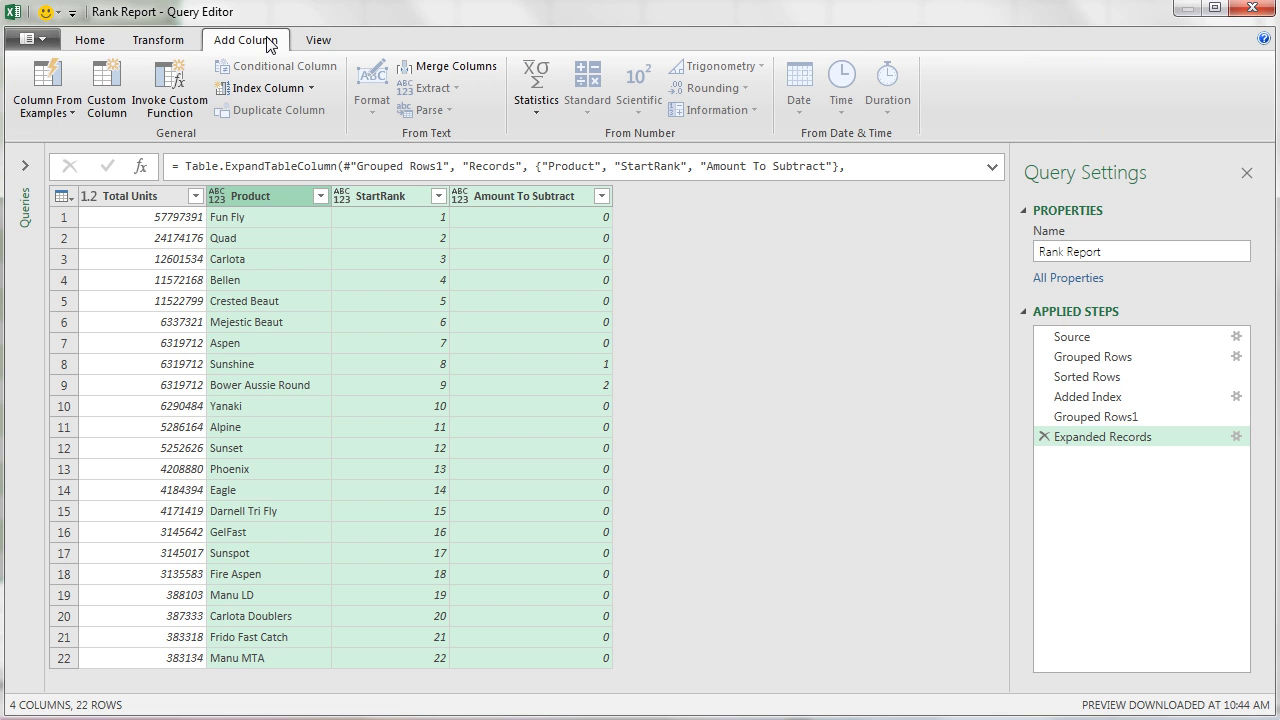
pyautogui.click(111, 98)
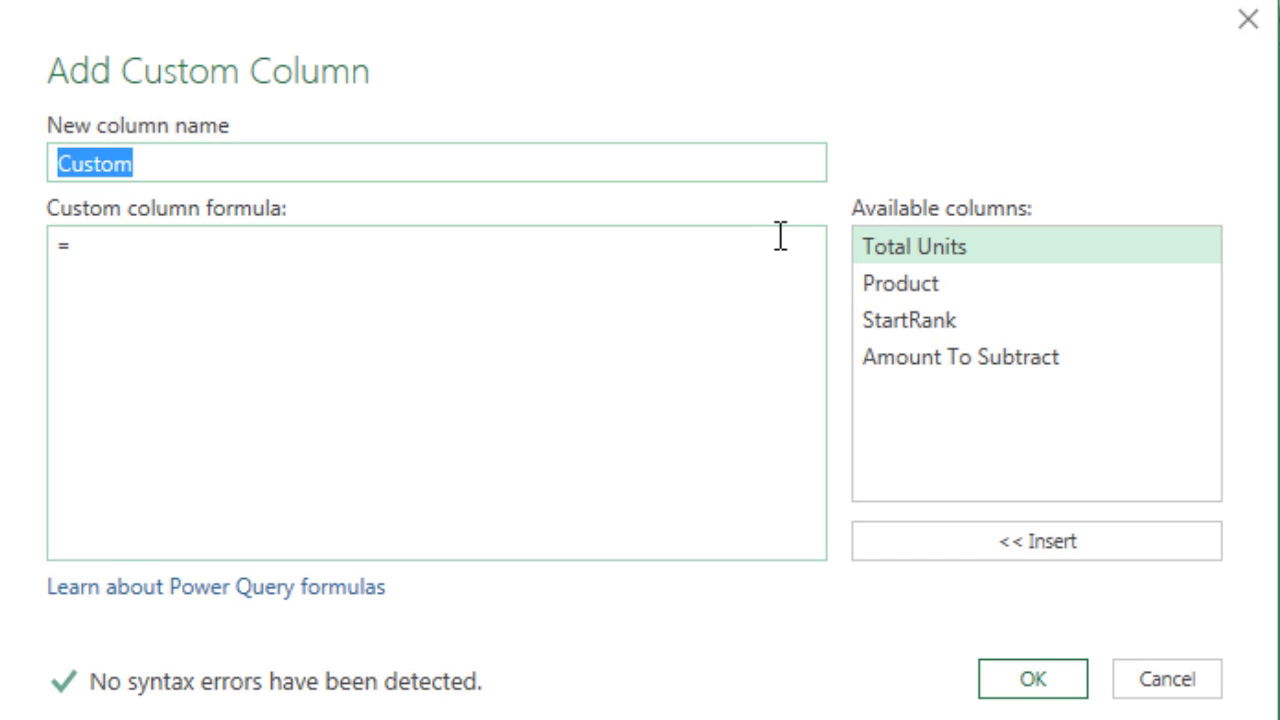
pyautogui.write('Rank')
pyautogui.click(281, 250)
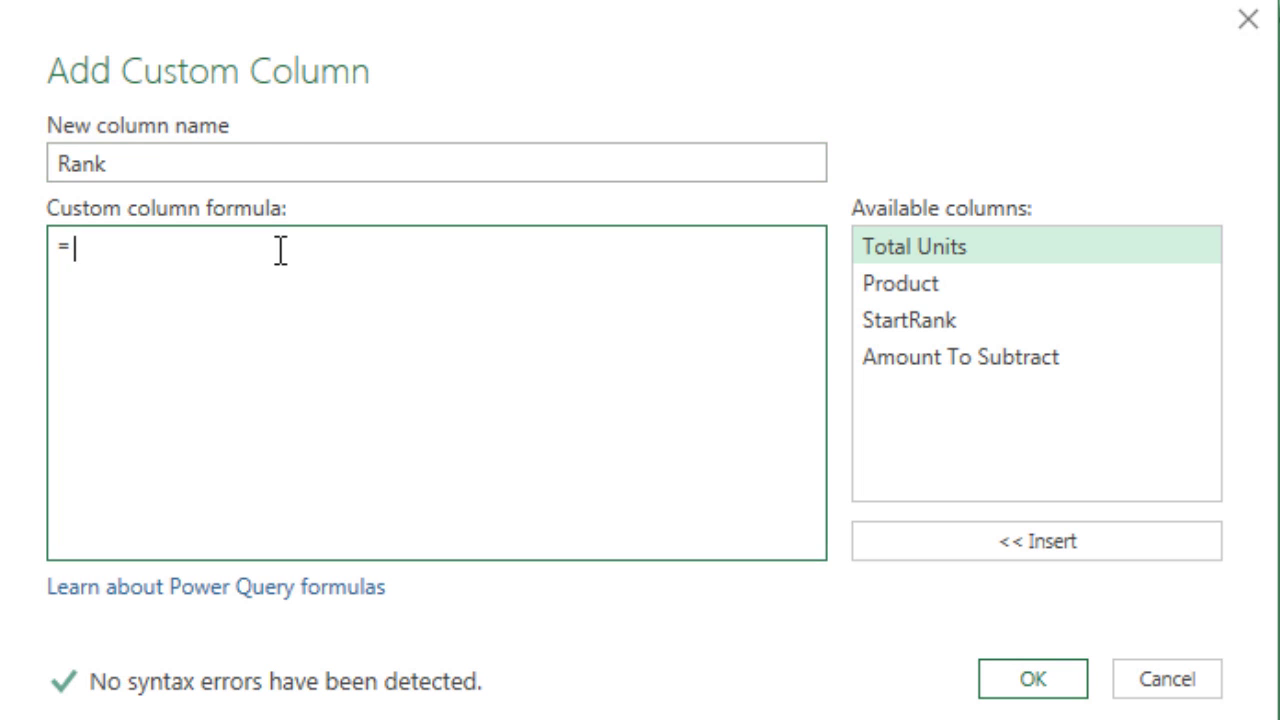
pyautogui.doubleClick(879, 323)
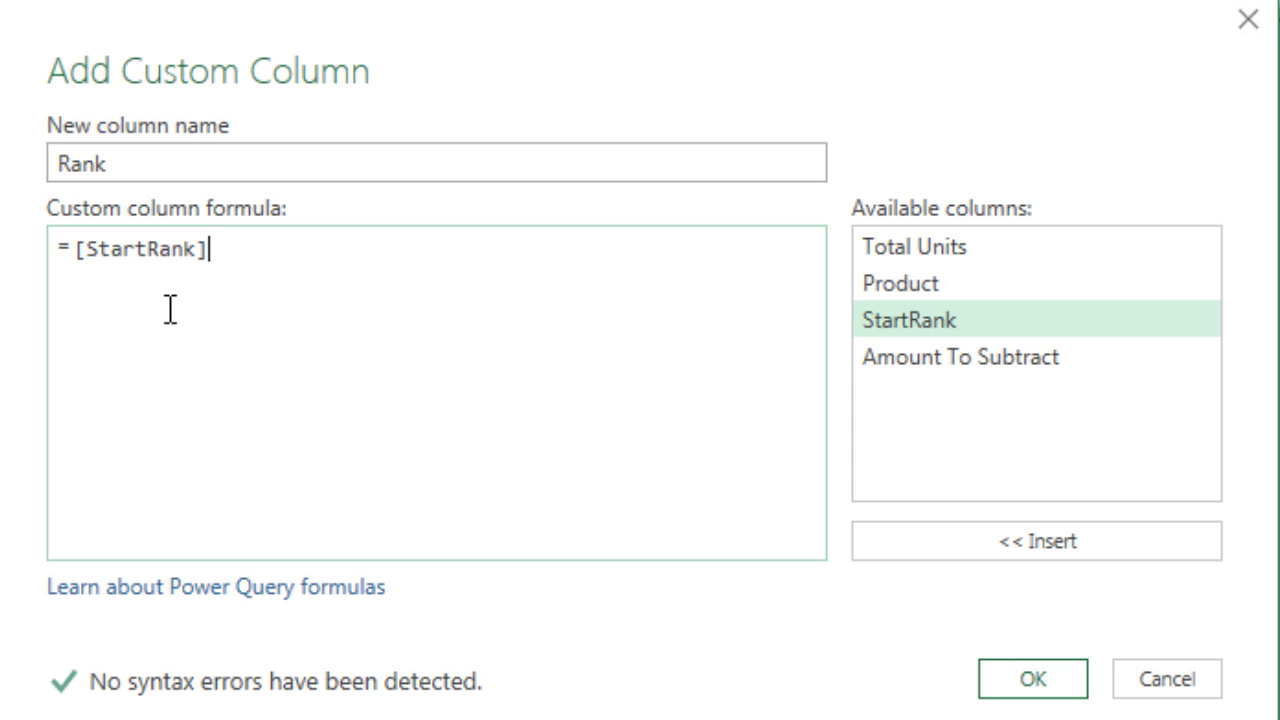
pyautogui.write('-')
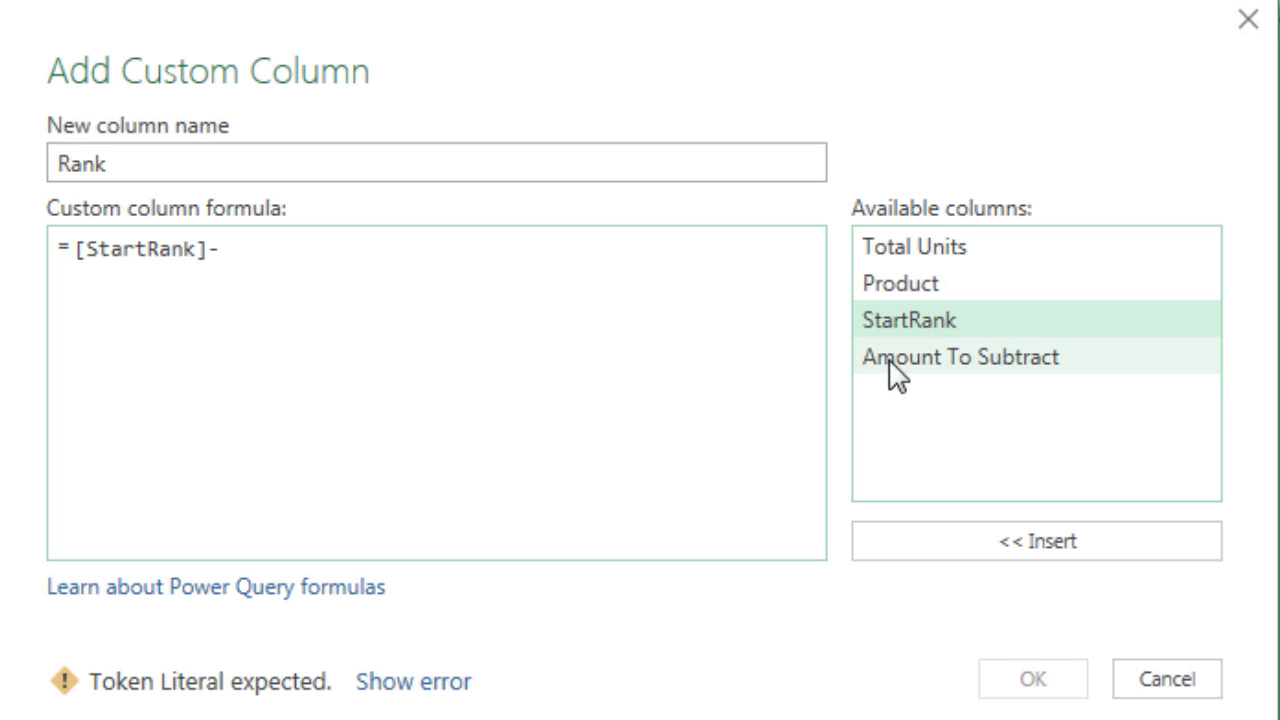
pyautogui.doubleClick(890, 363)
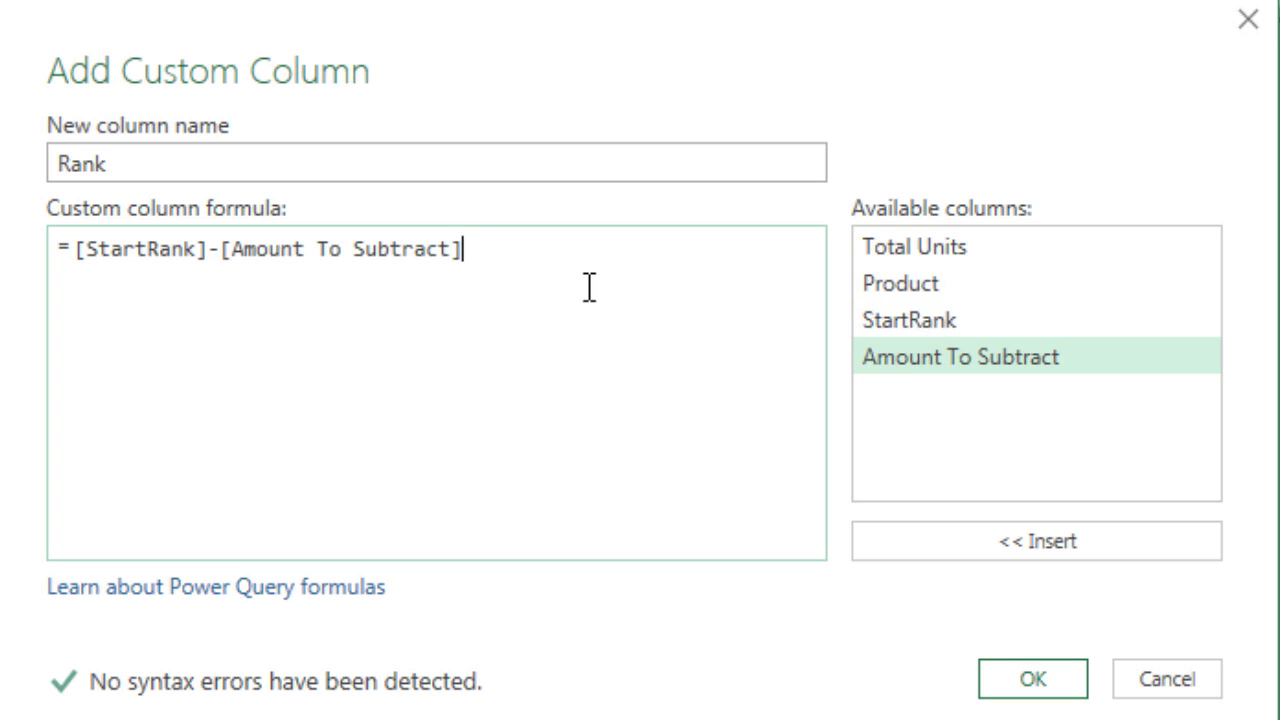
pyautogui.click(1003, 690)
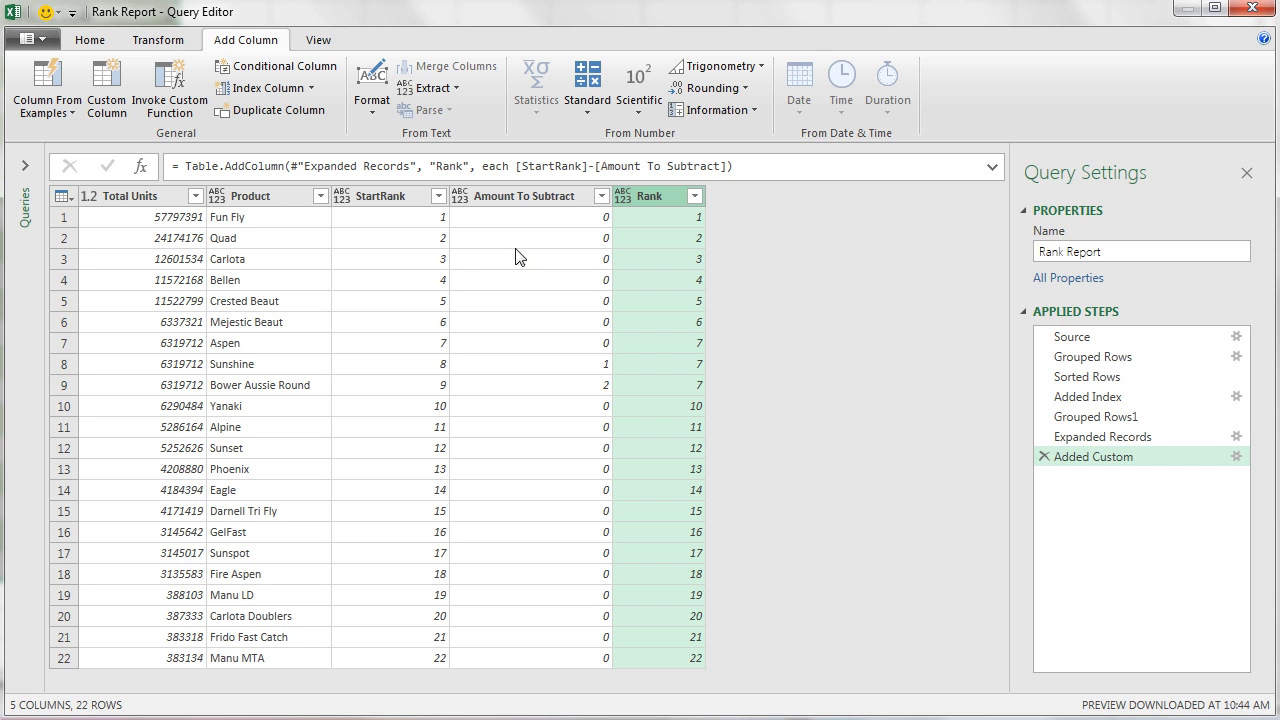
# Step: Remove the StartRank and Amount To Subtract columns, and close and load the Rank Report query to the workbook
pyautogui.click(393, 201)
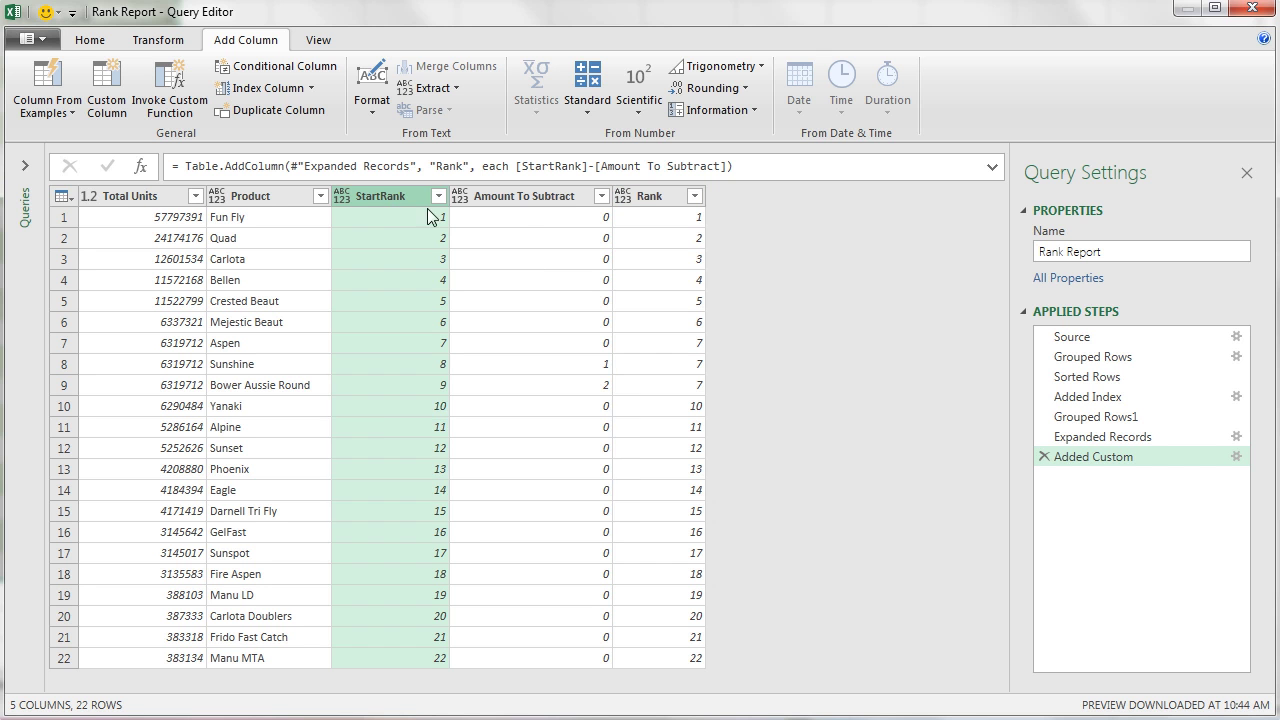
pyautogui.keyDown('shift'); pyautogui.click(520, 202); pyautogui.keyUp('shift')
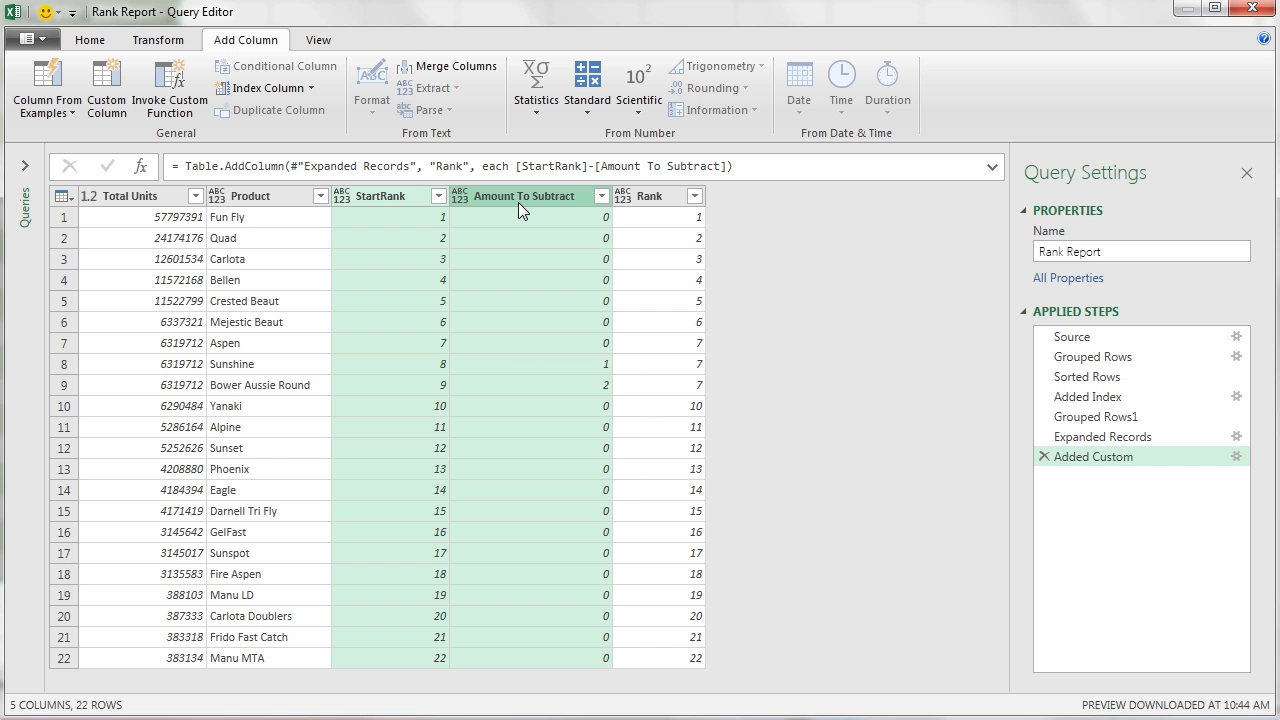
pyautogui.rightClick(518, 202)
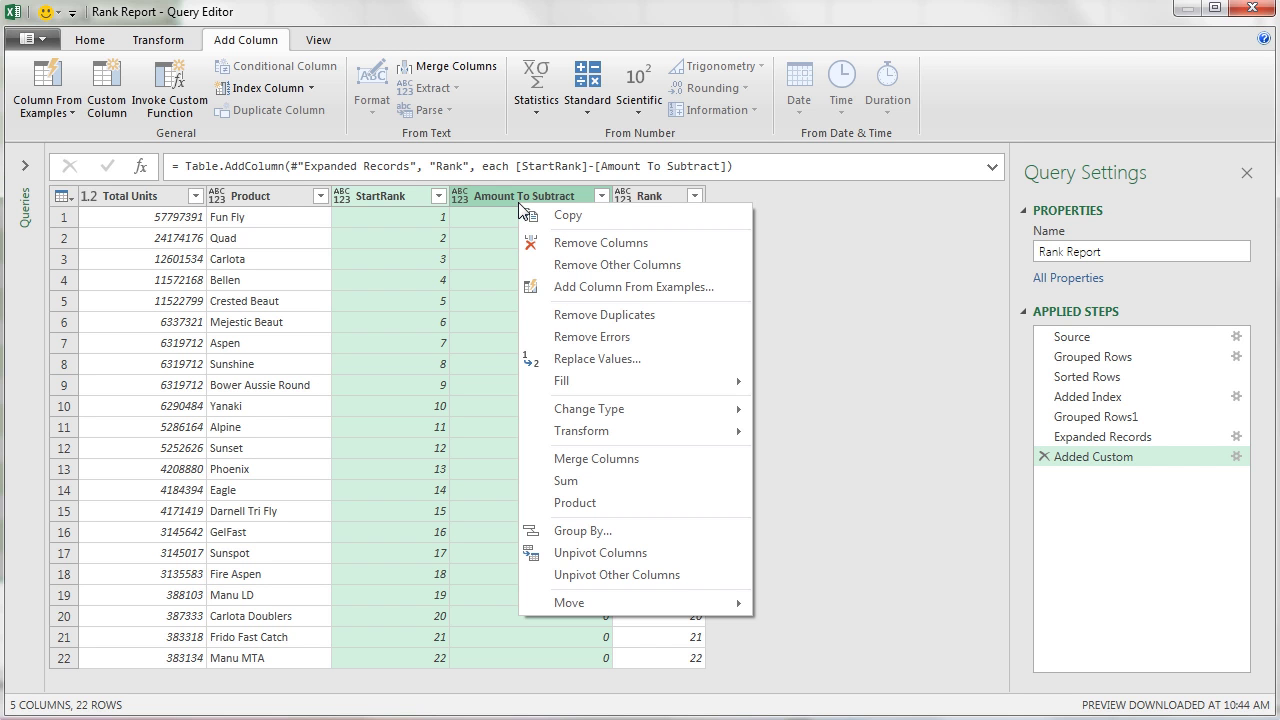
pyautogui.click(549, 256)
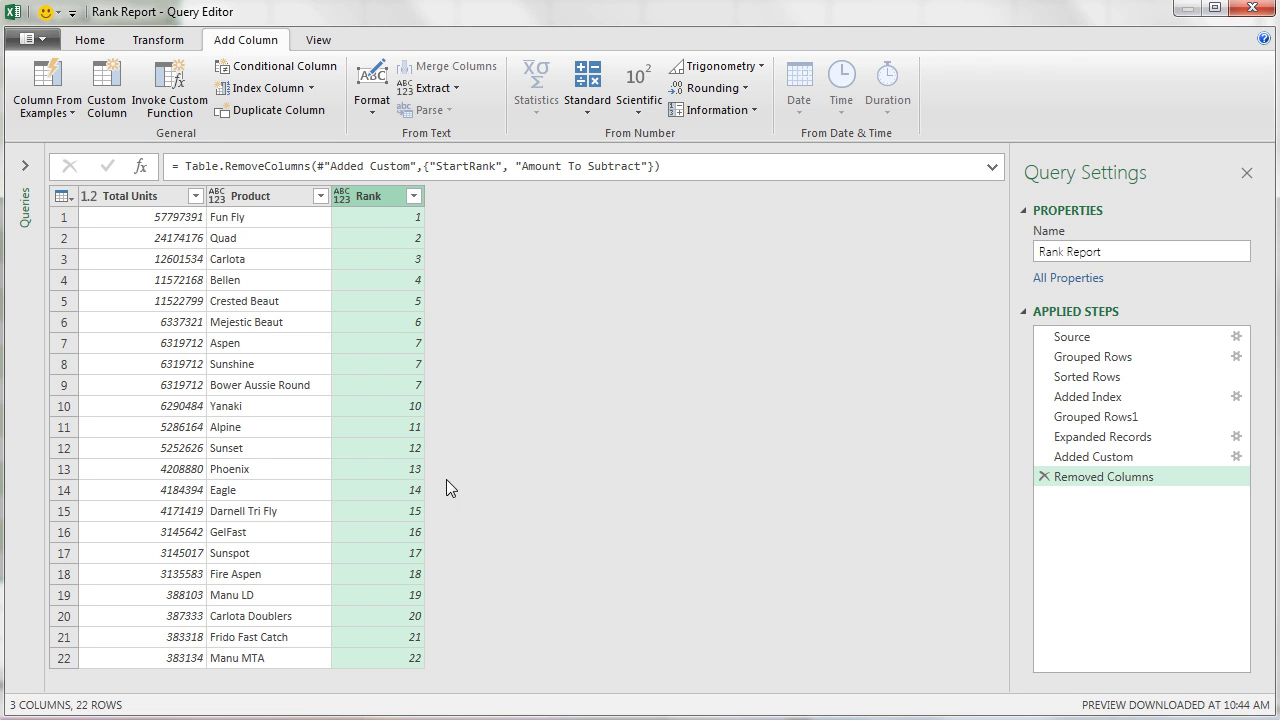
pyautogui.click(89, 40)
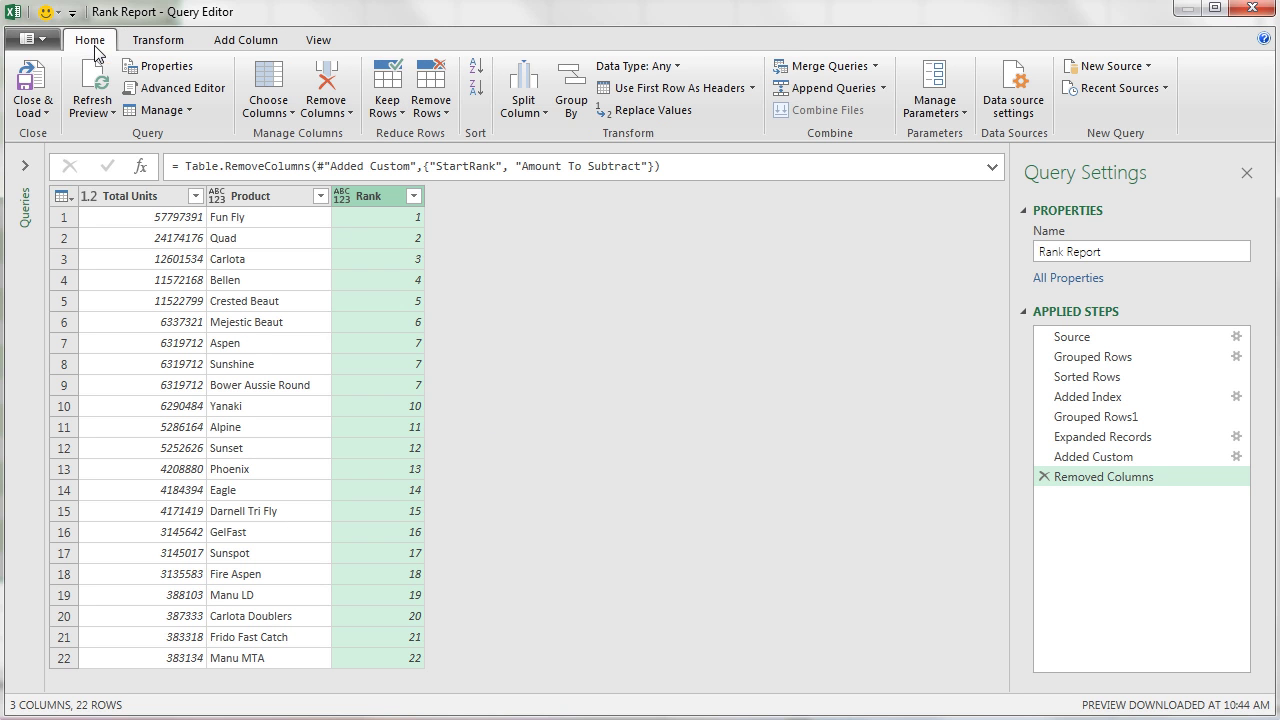
pyautogui.click(37, 80)
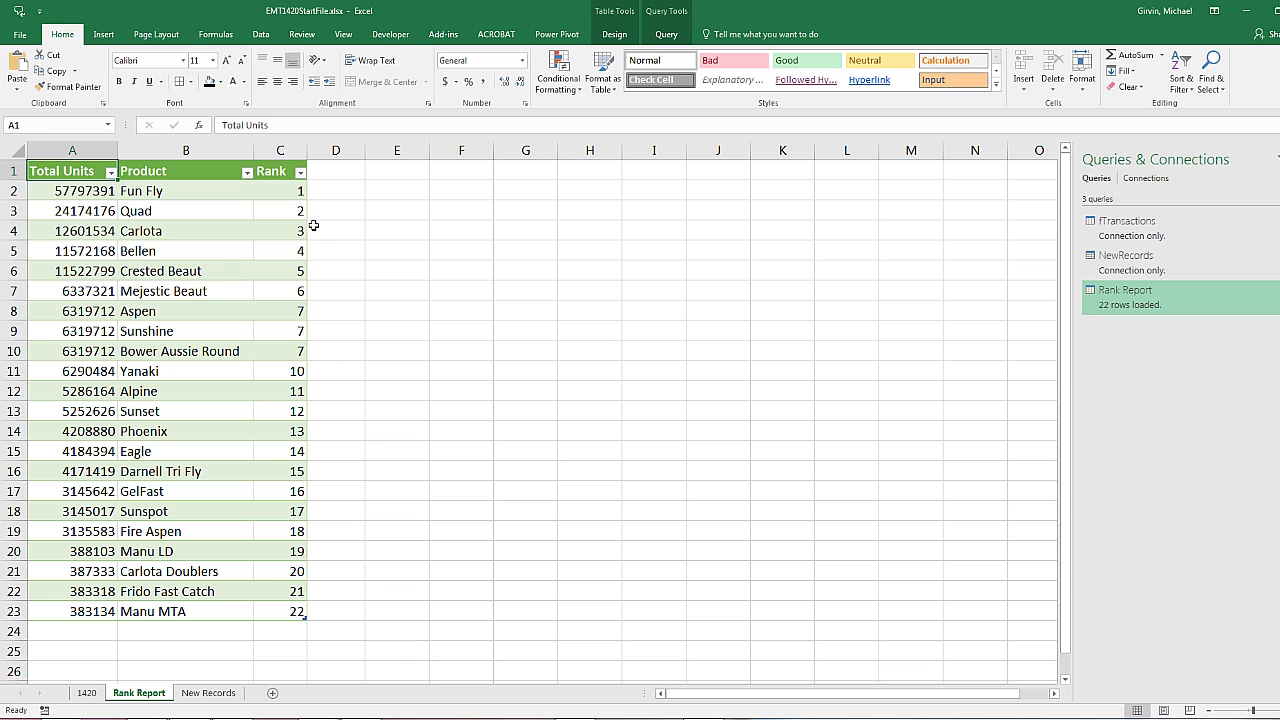
# Step: Add a new row for the product Quad at the end of the table on the New Records sheet
pyautogui.click(208, 693)
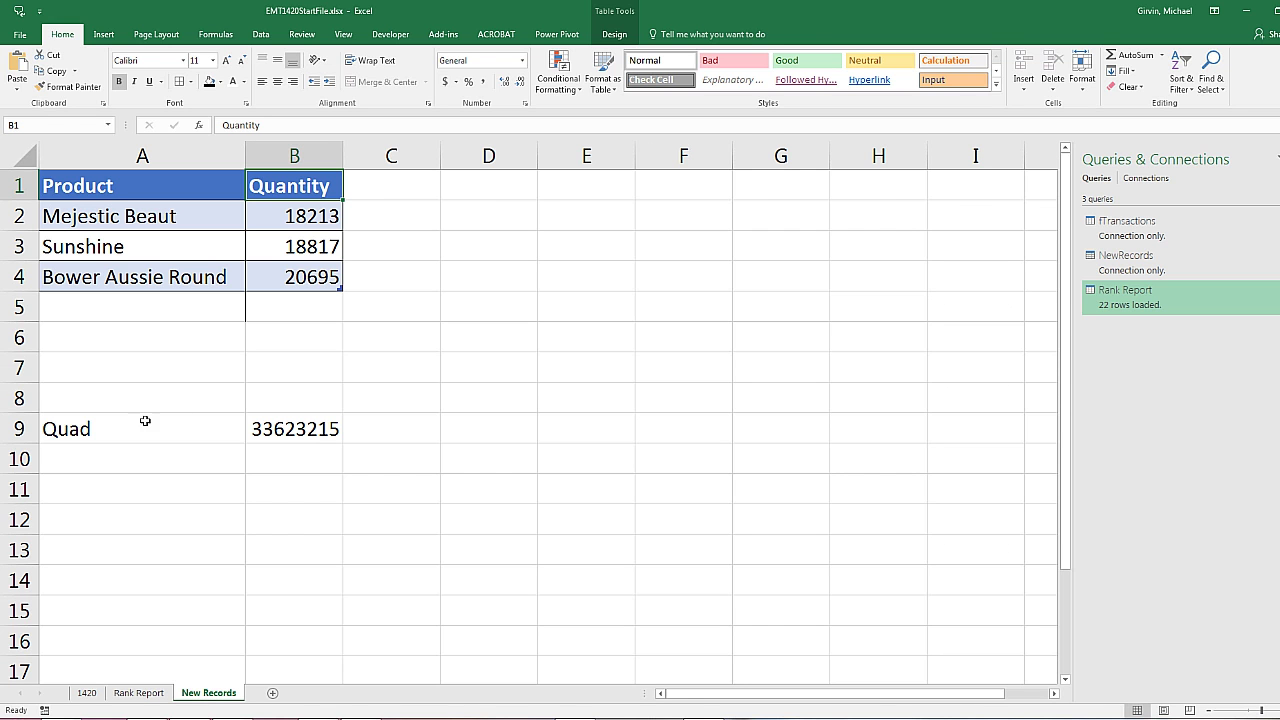
pyautogui.click(312, 271)
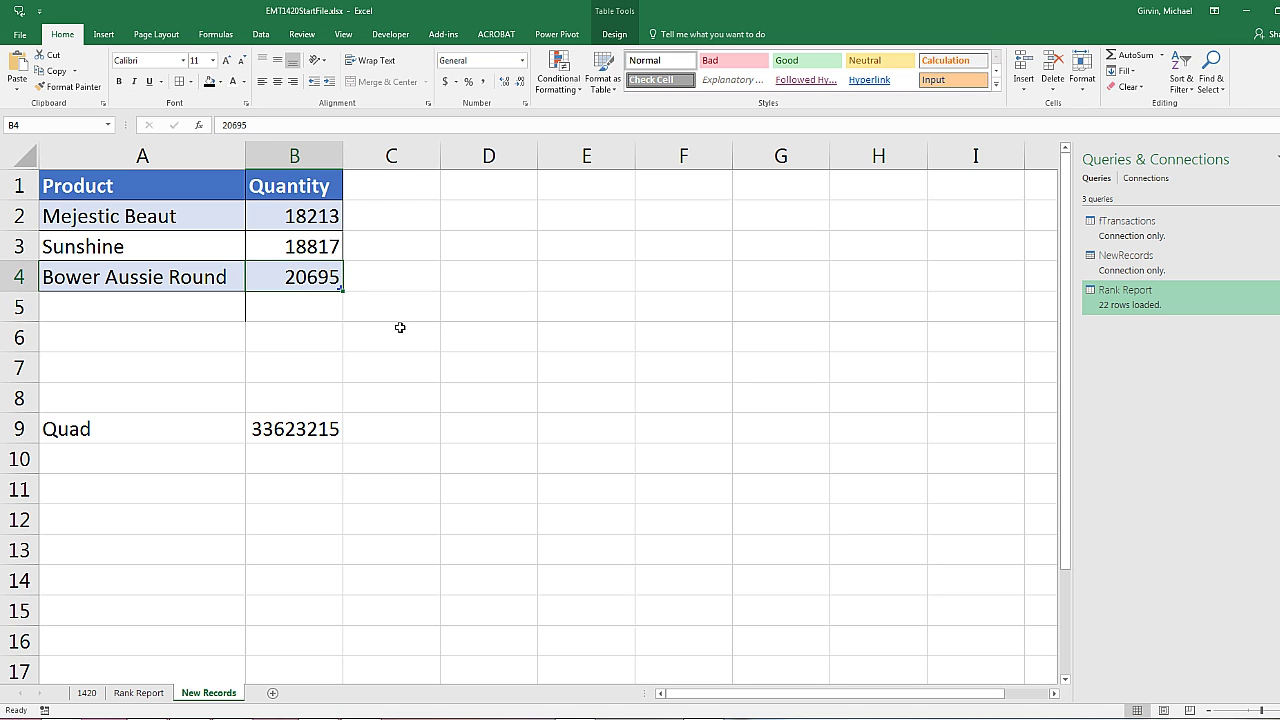
pyautogui.press('Tab')
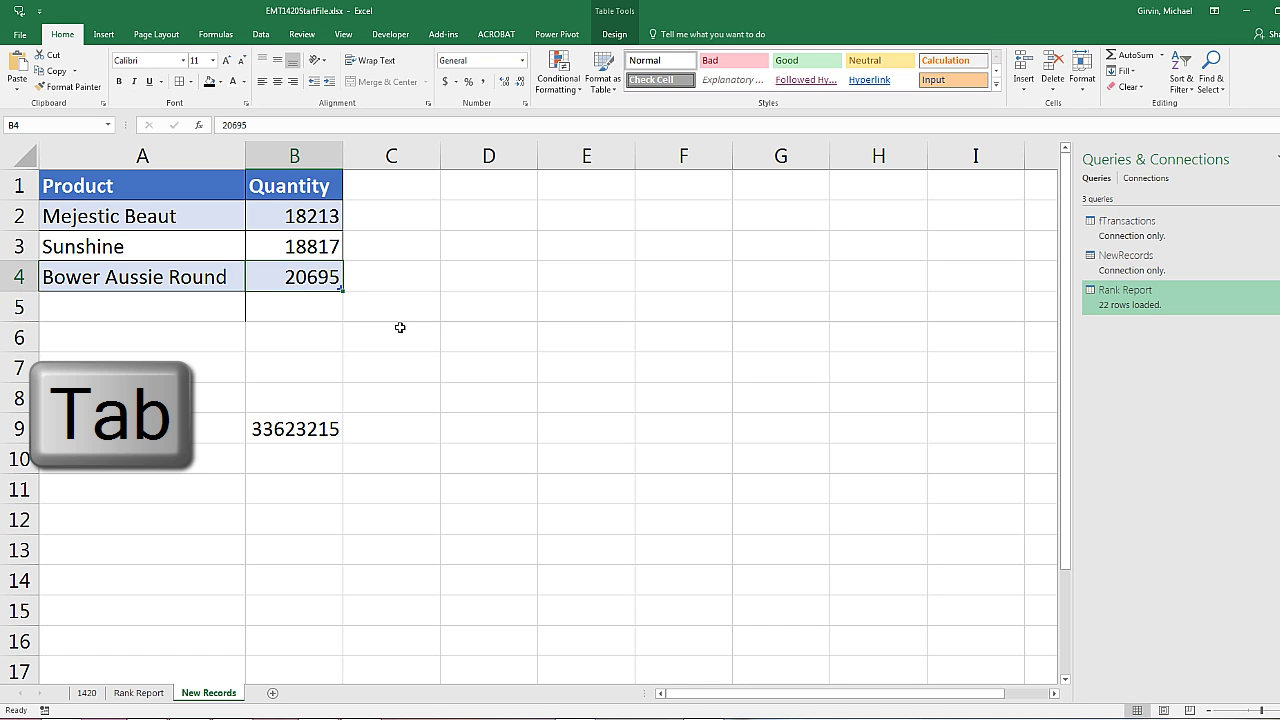
pyautogui.write('Quad')
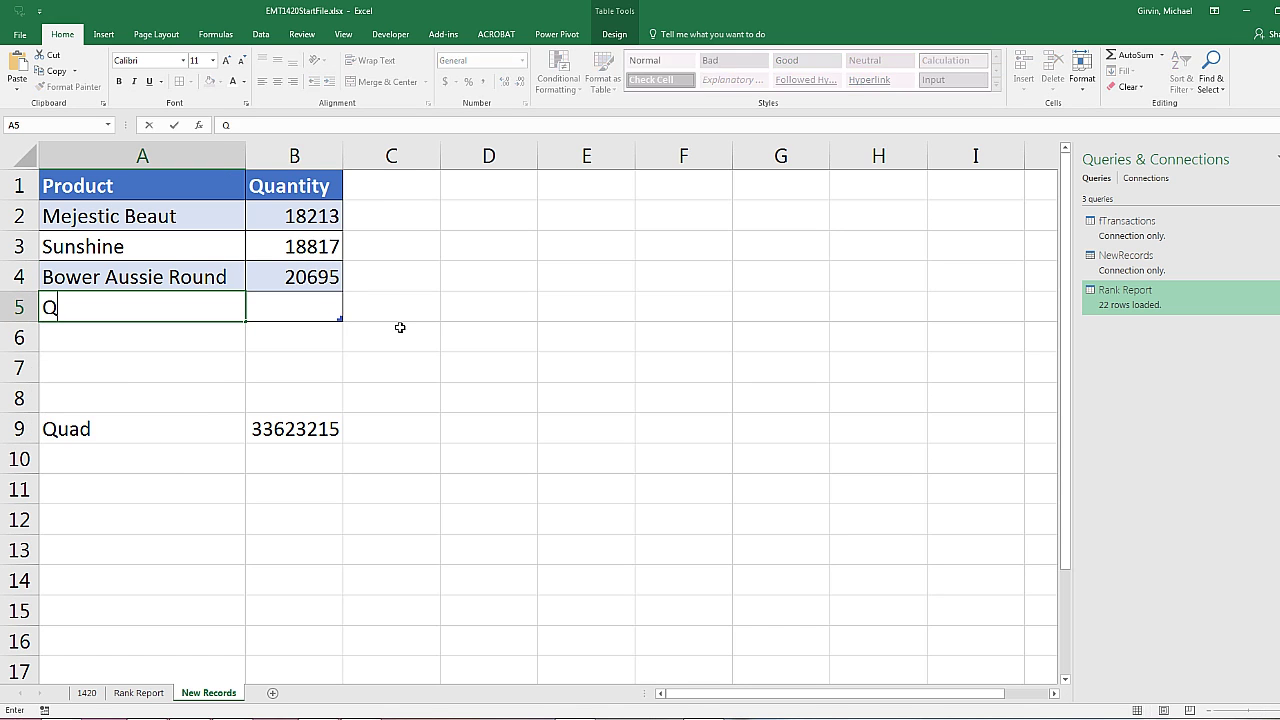
pyautogui.press('Tab')
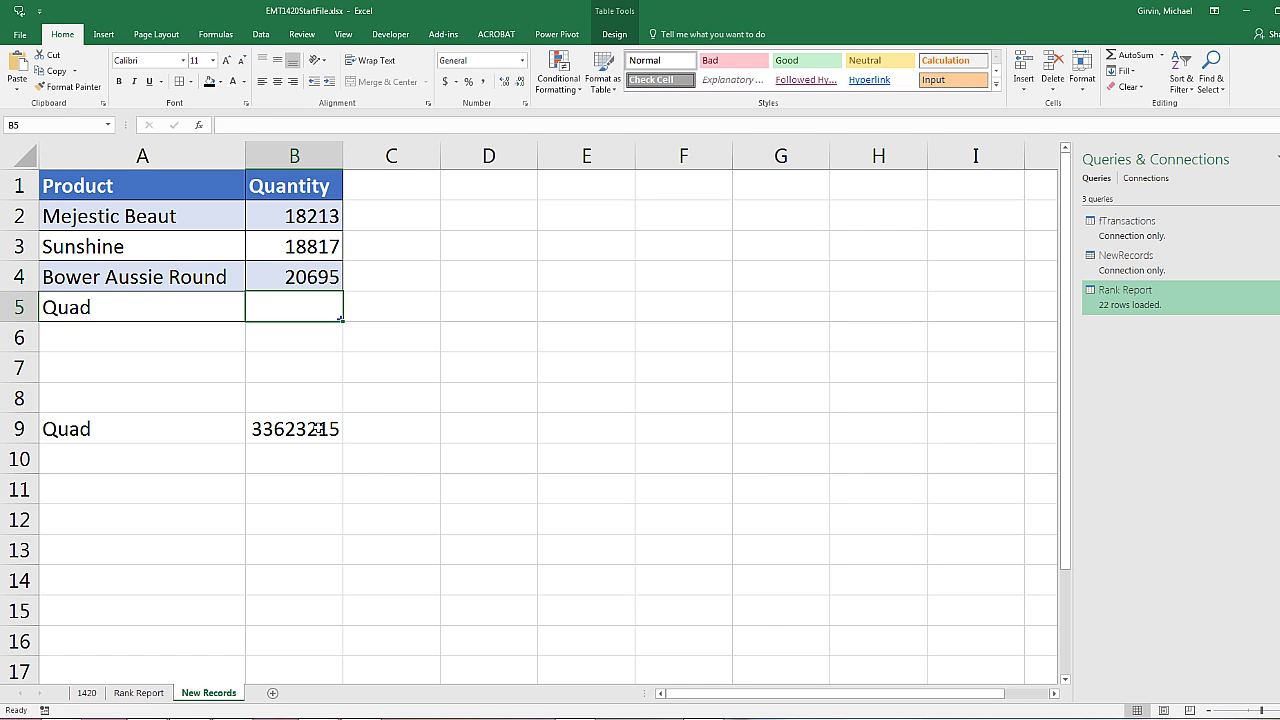
# Step: Copy the quantity 33623215 from B9 and paste it as a value into the Quad row's Quantity cell, B5
pyautogui.click(305, 424)
pyautogui.hotkey('ctrl', 'c')
pyautogui.rightClick(303, 305)
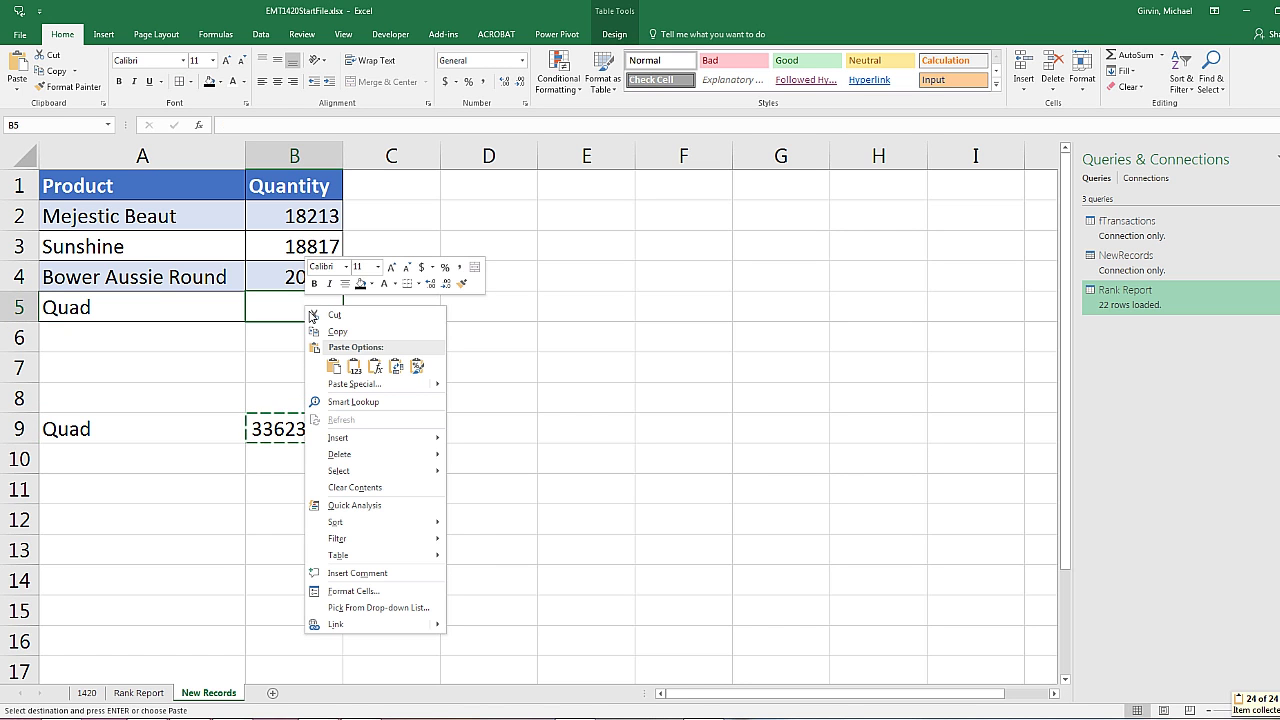
pyautogui.click(356, 366)
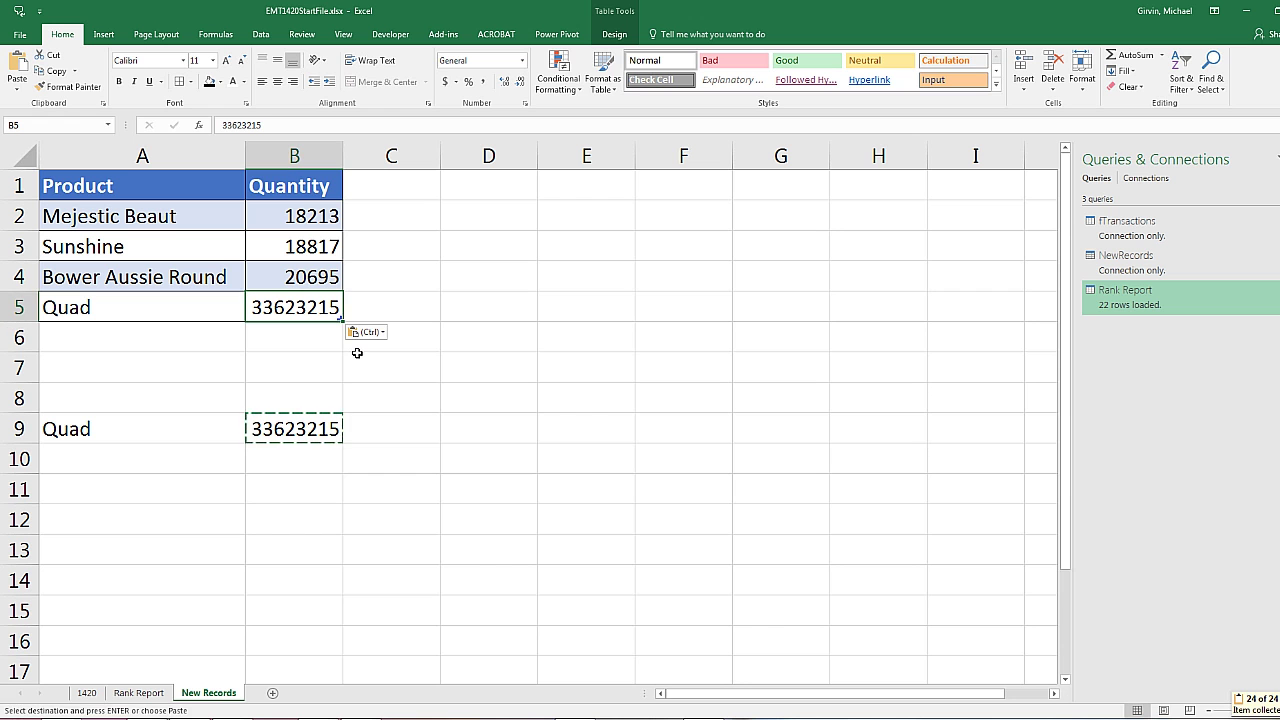
pyautogui.press('Escape')
# Step: Refresh the Rank Report query on the Rank Report sheet
pyautogui.click(140, 692)
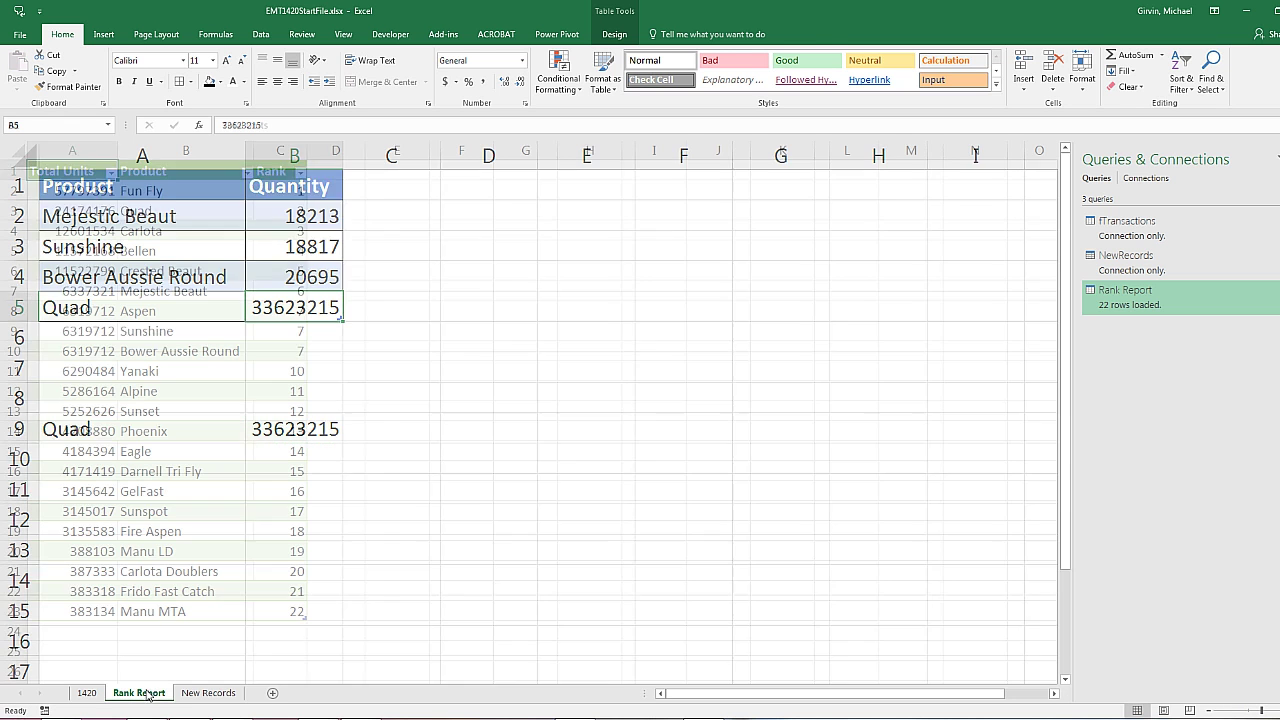
pyautogui.rightClick(1134, 306)
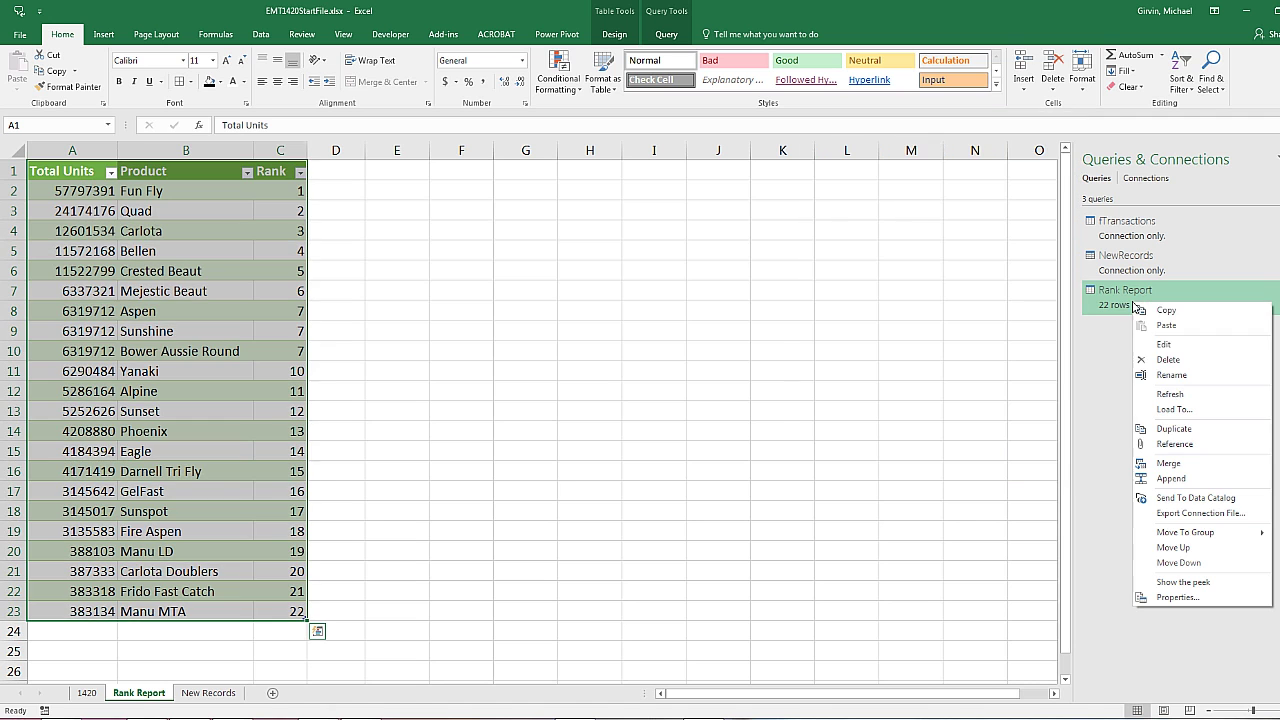
pyautogui.click(1187, 396)
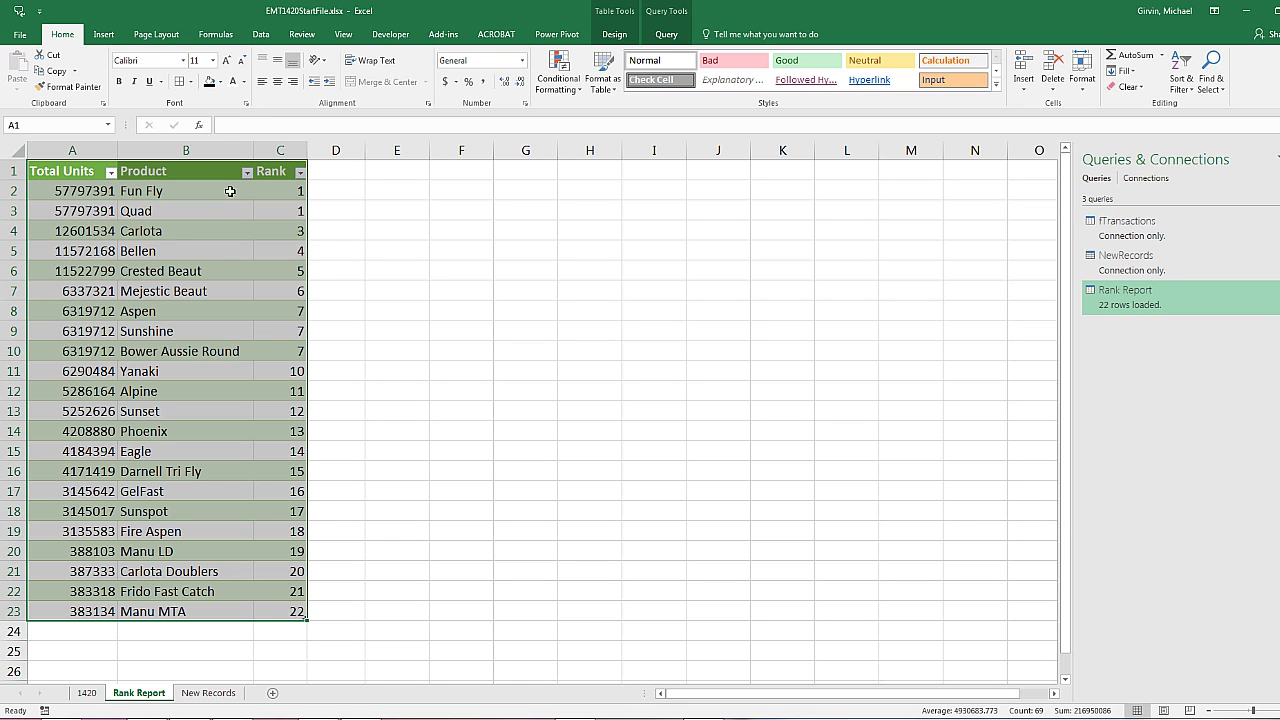
# Step: Check the ranks of the tied products in the refreshed report, and view the expected ranking on the 1420 sheet
pyautogui.moveTo(257, 194); pyautogui.dragTo(268, 211)
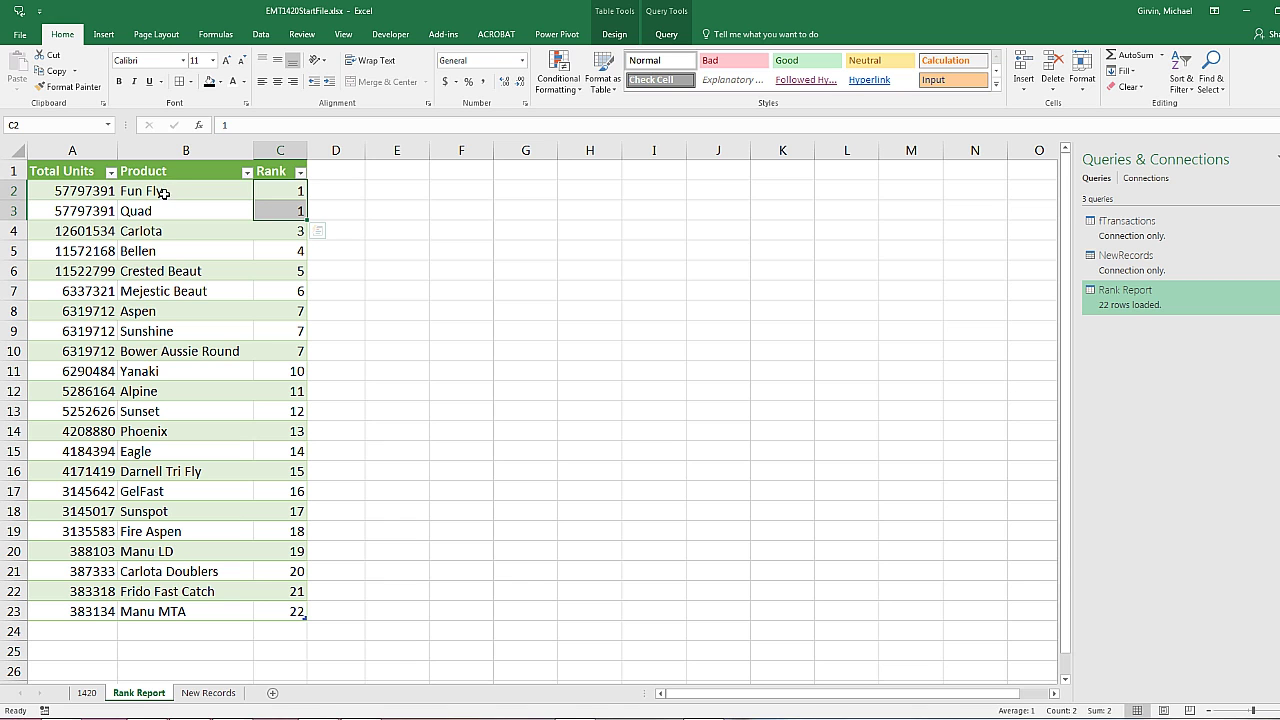
pyautogui.moveTo(76, 311); pyautogui.dragTo(300, 351)
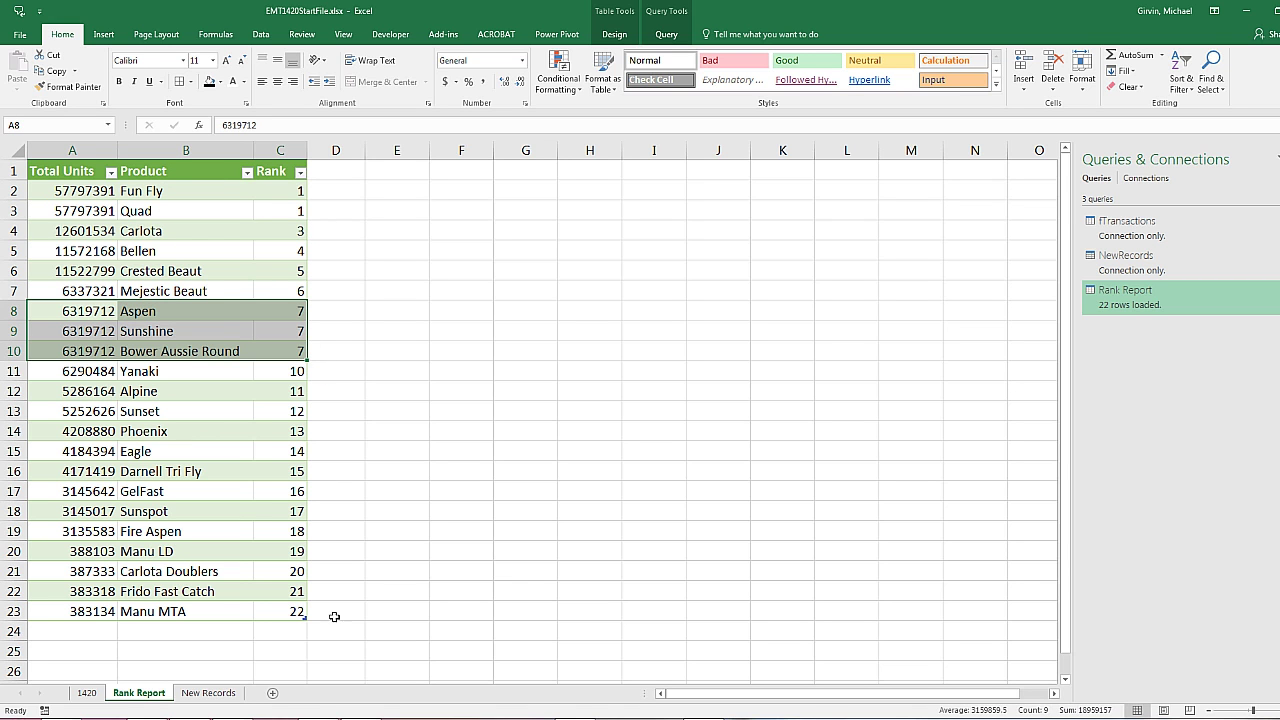
pyautogui.click(284, 193)
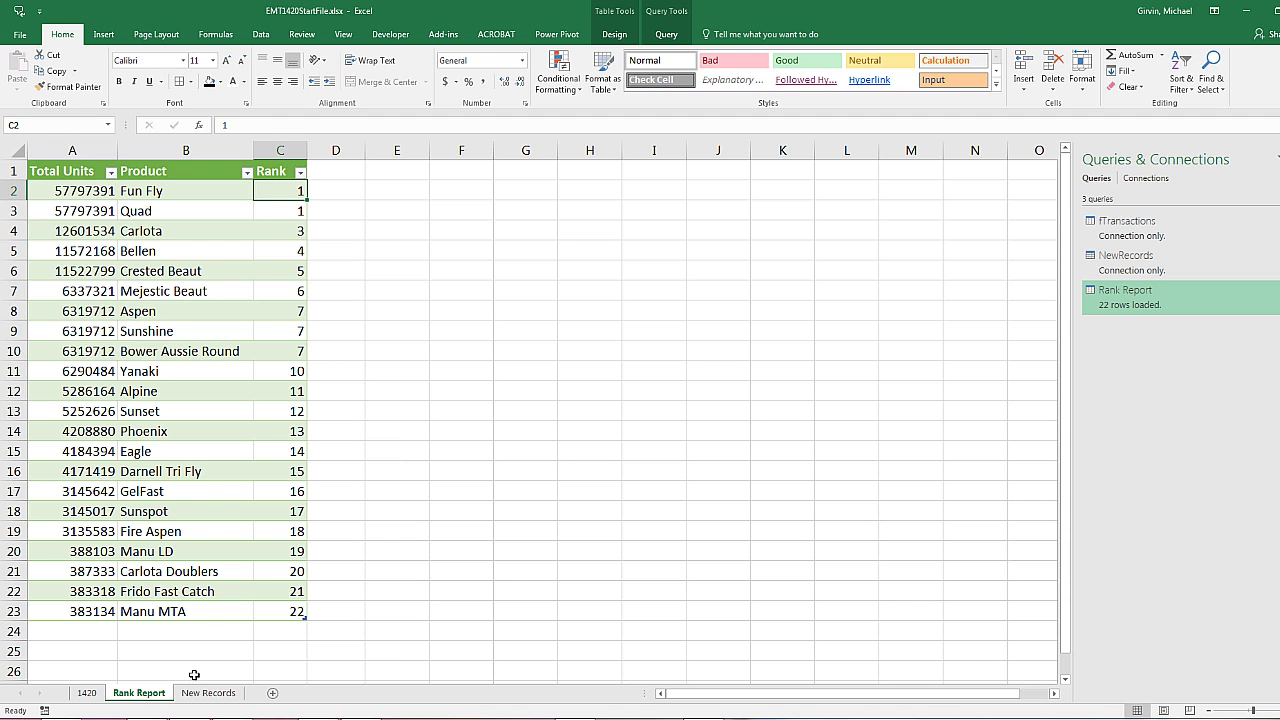
pyautogui.click(88, 694)
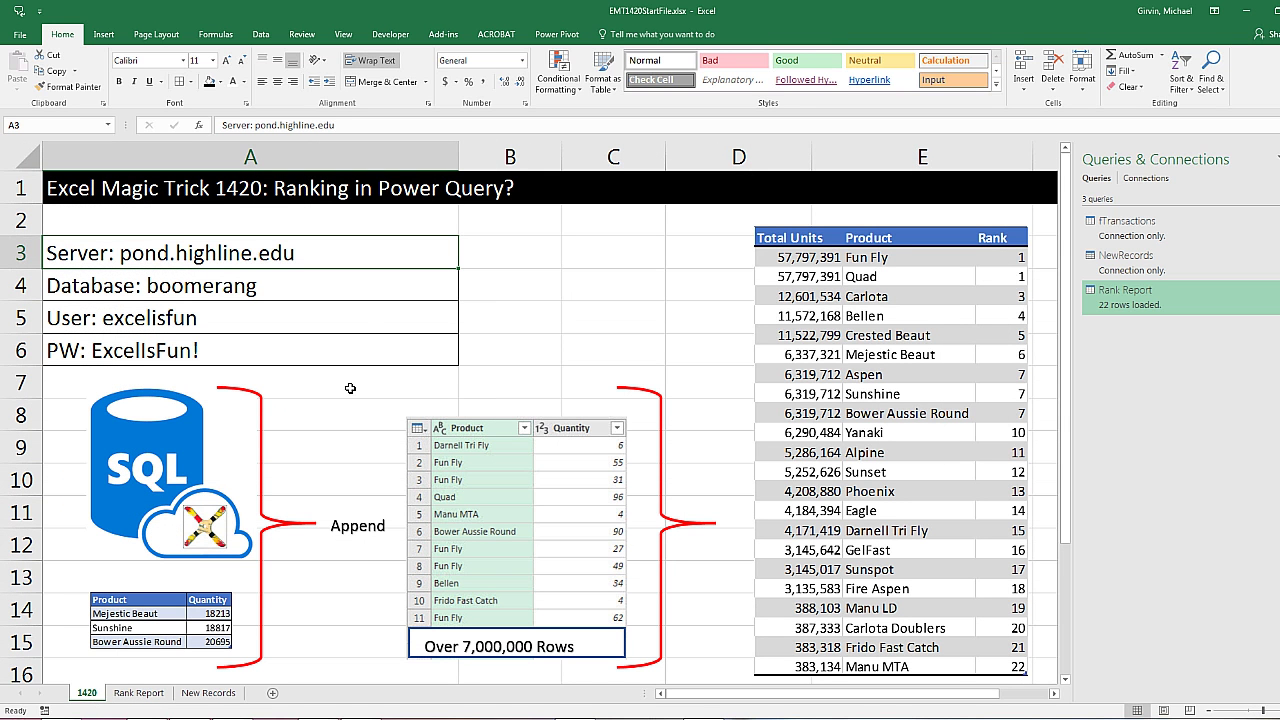